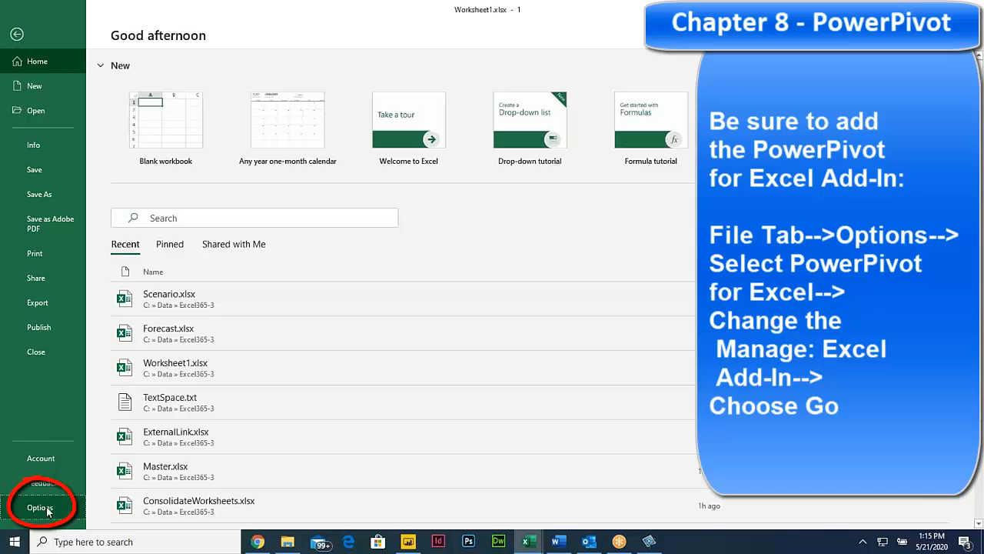
Step: Check in the Excel add-ins options whether Microsoft Power Pivot for Excel is active, leaving the settings as they are
{"action": "left_click", "coordinate": [42, 509]}
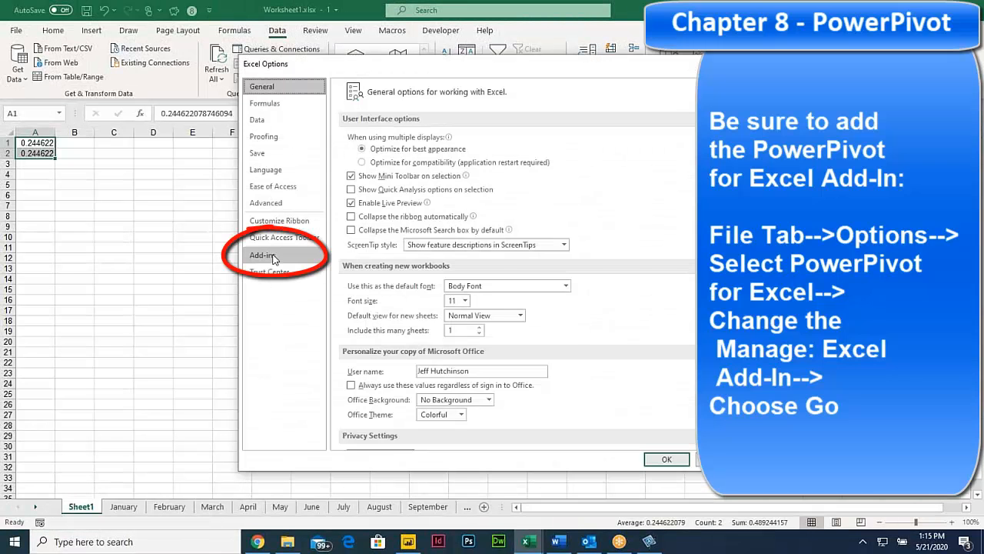
{"action": "left_click", "coordinate": [273, 257]}
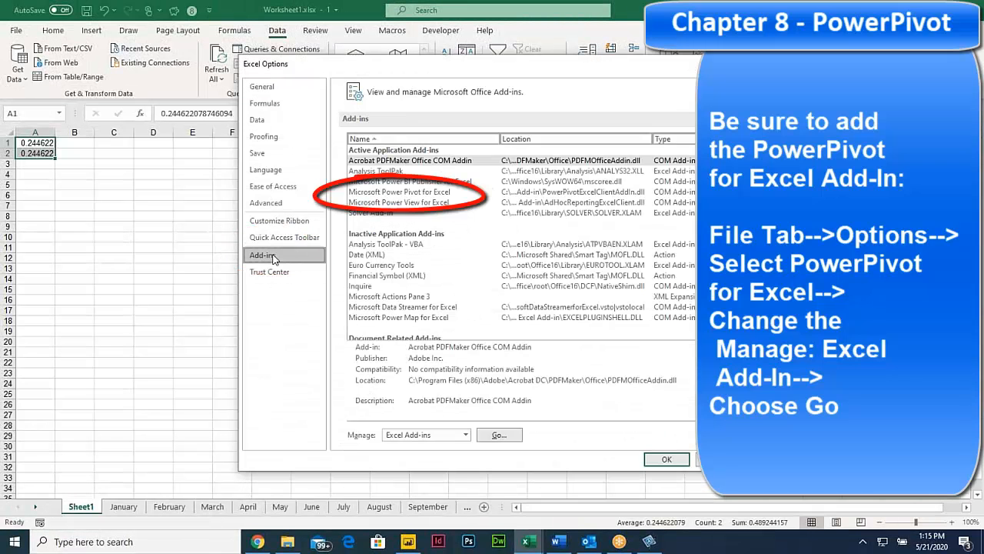
{"action": "left_click", "coordinate": [407, 193]}
{"action": "left_click", "coordinate": [718, 459]}
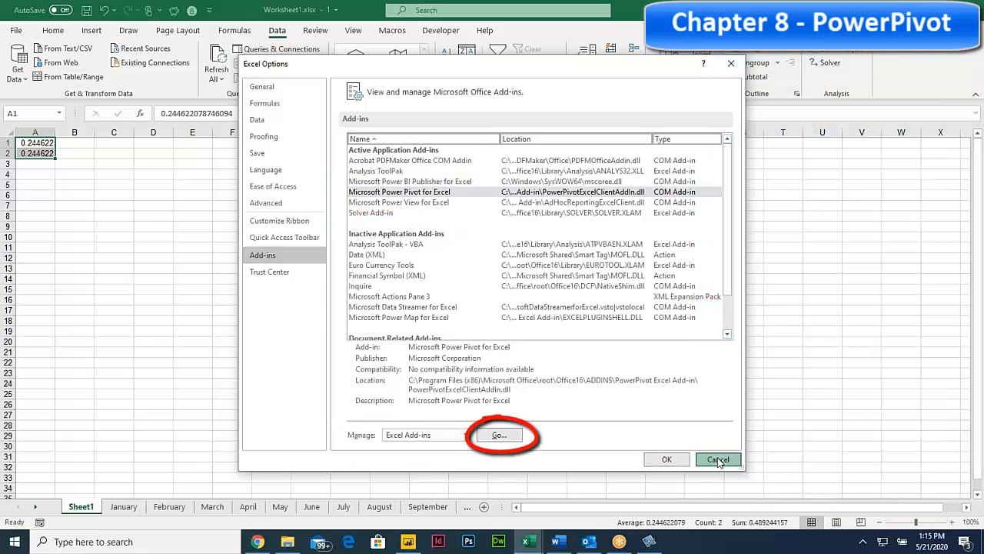
{"action": "left_click", "coordinate": [159, 204]}
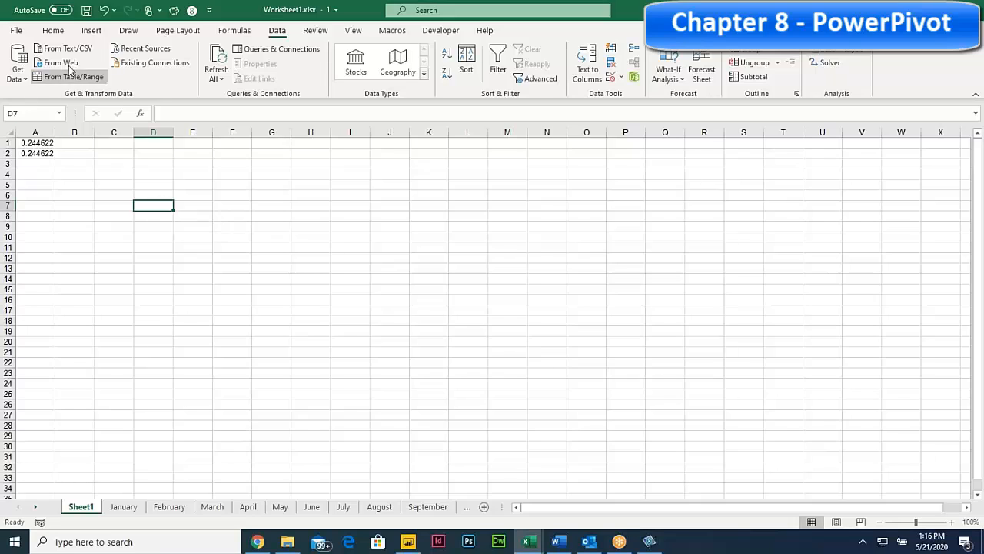
Step: Open the workbook PowerDB1.xlsx from the Excel365-3 data folder
{"action": "left_click", "coordinate": [17, 32]}
{"action": "left_click", "coordinate": [36, 110]}
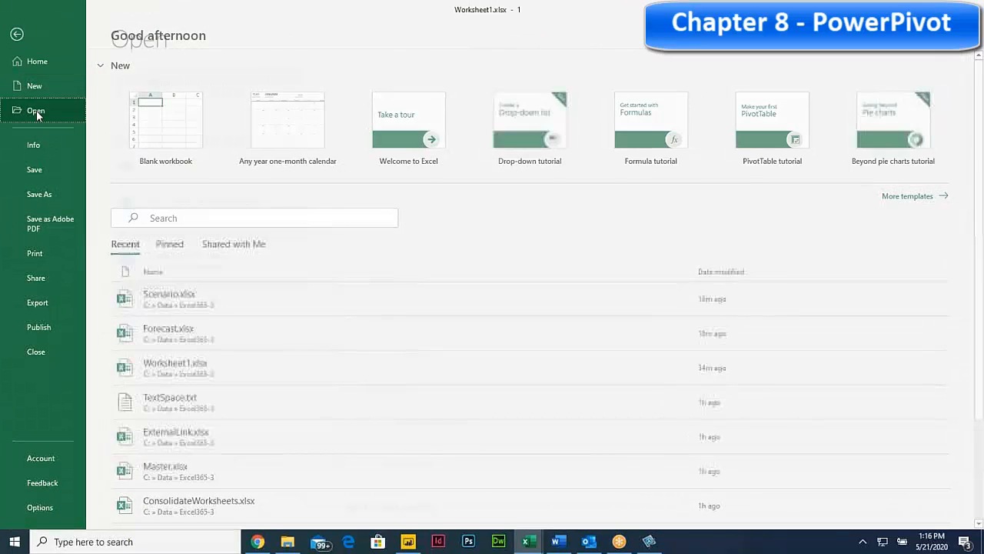
{"action": "left_click", "coordinate": [169, 368]}
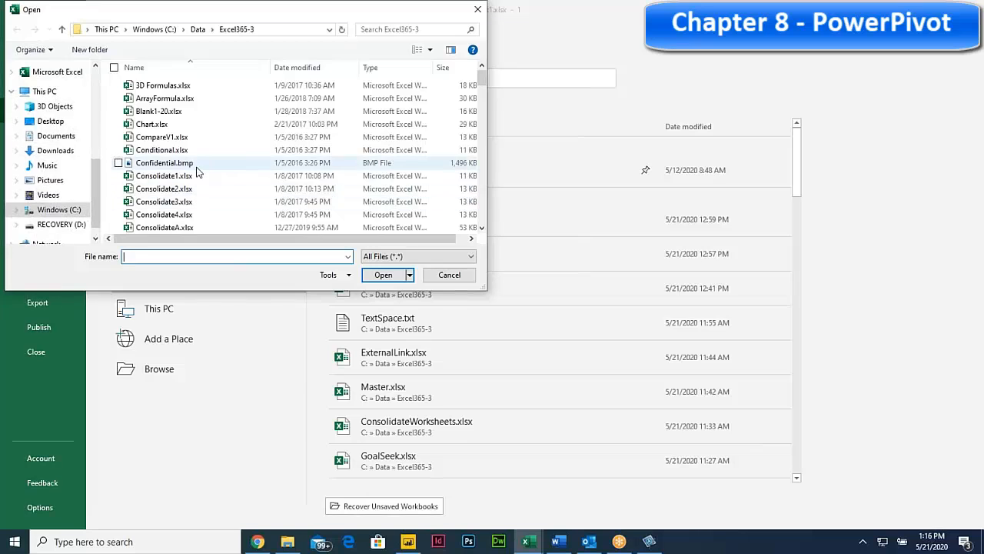
{"action": "scroll", "coordinate": [192, 169], "scroll_direction": "down", "scroll_amount": 4}
{"action": "scroll", "coordinate": [194, 175], "scroll_direction": "down", "scroll_amount": 10}
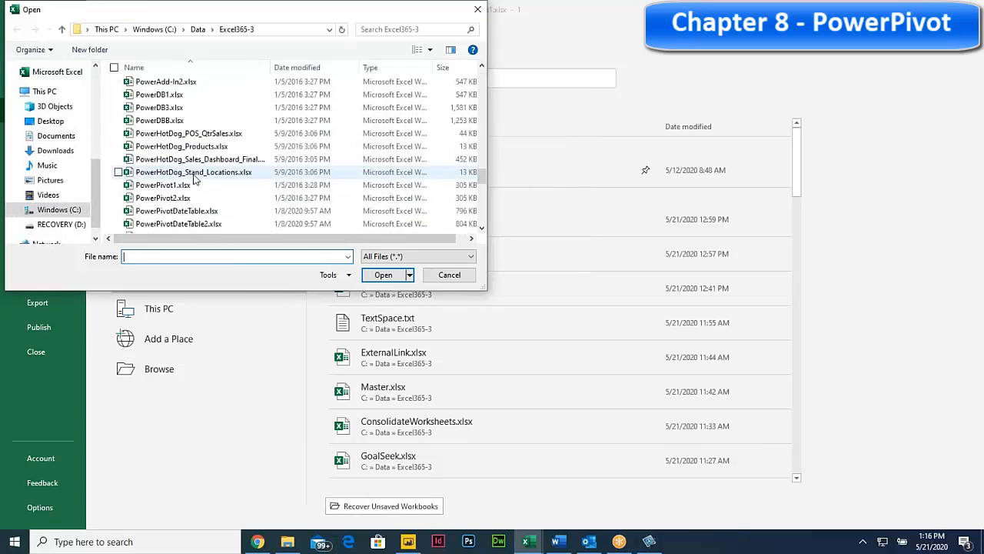
{"action": "left_click", "coordinate": [176, 95]}
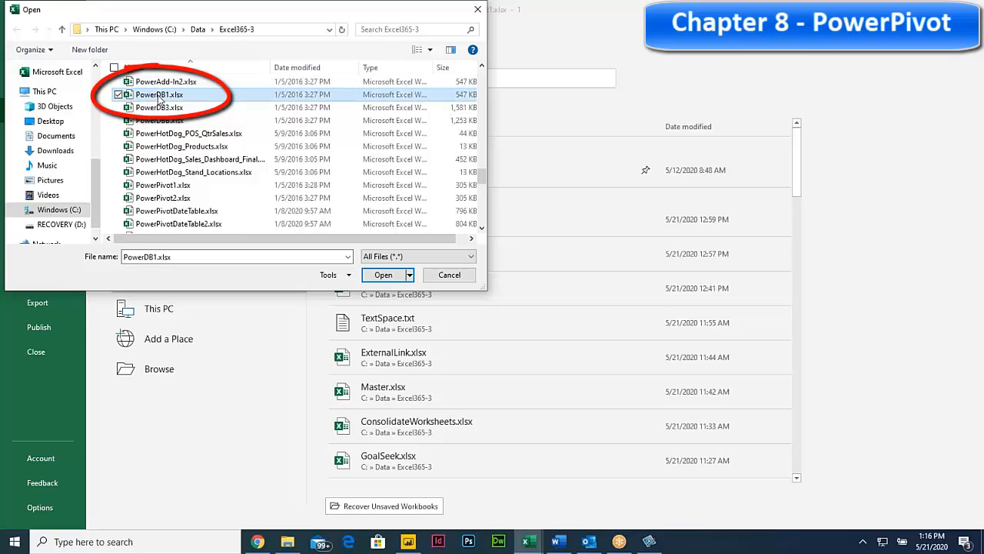
{"action": "double_click", "coordinate": [158, 95]}
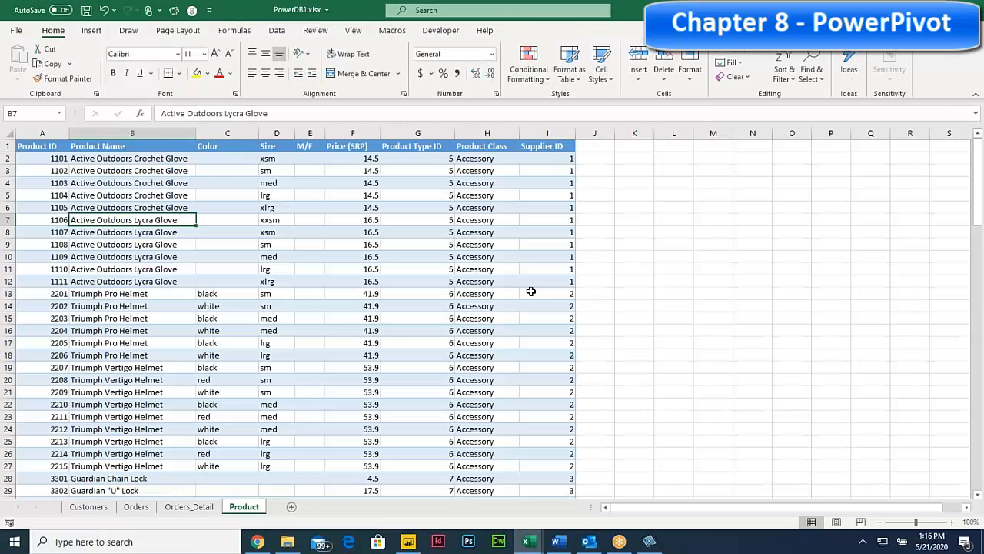
Step: Look through the Customers, Orders, Orders_Detail and Product sheets to see which data each table holds
{"action": "left_click", "coordinate": [353, 244]}
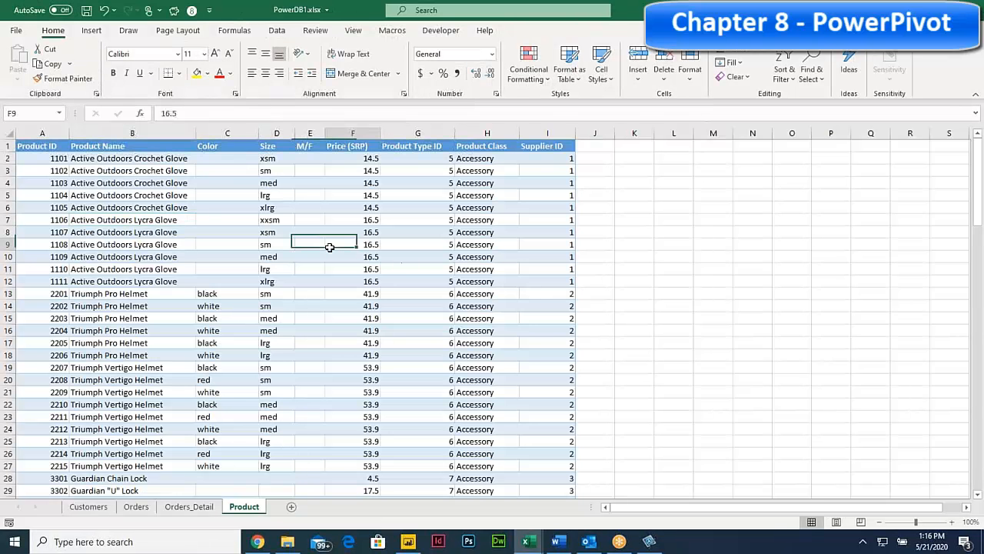
{"action": "left_click", "coordinate": [94, 509]}
{"action": "left_click", "coordinate": [136, 507]}
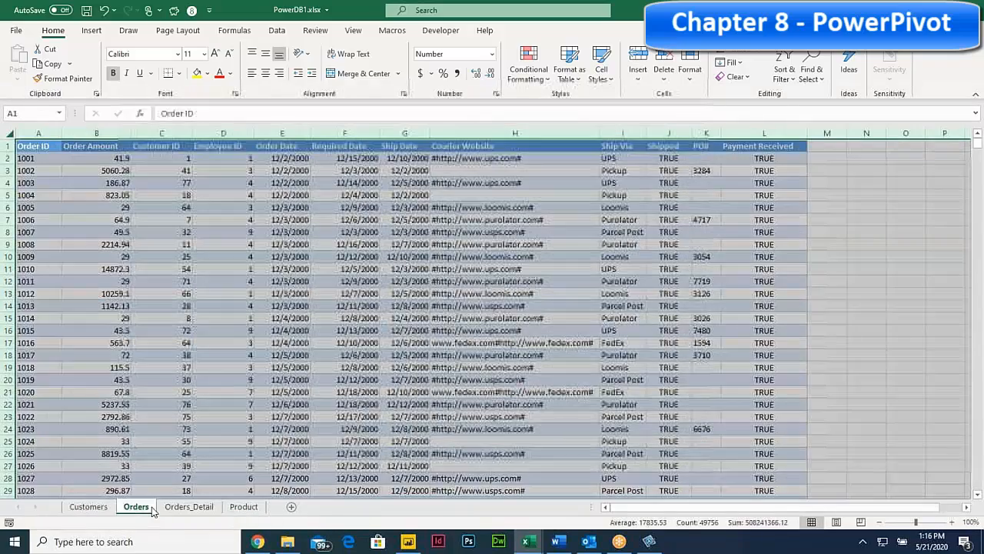
{"action": "left_click", "coordinate": [190, 508]}
{"action": "left_click", "coordinate": [243, 509]}
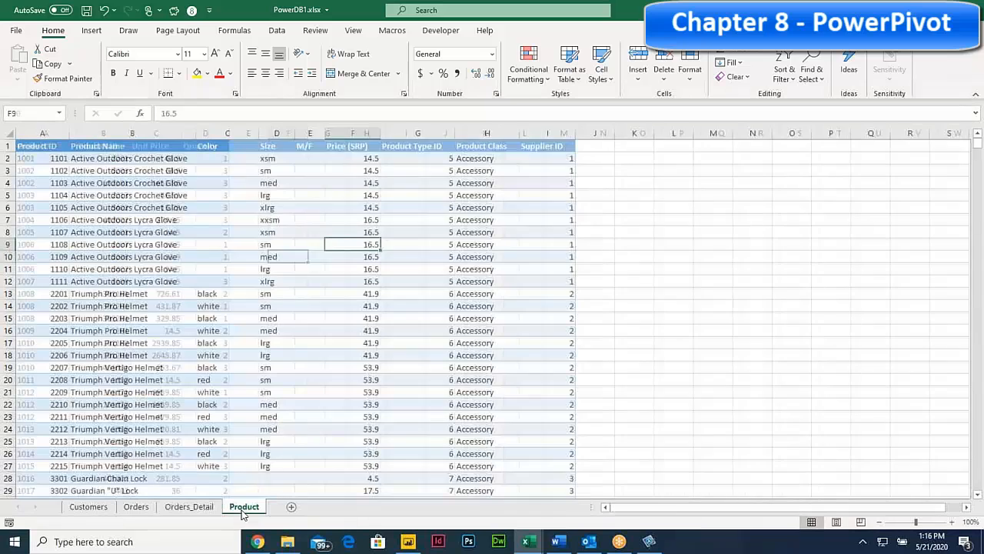
{"action": "left_click", "coordinate": [87, 508]}
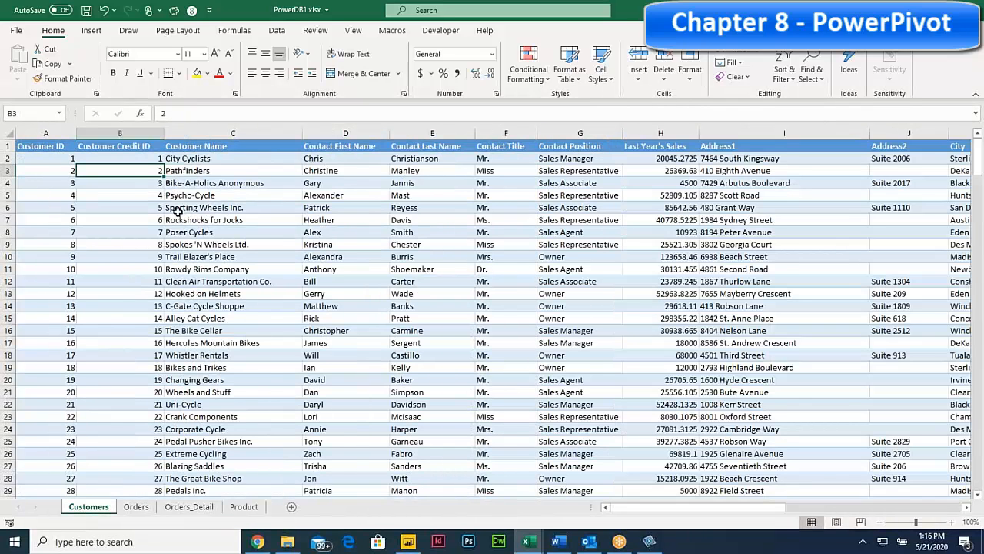
{"action": "left_click", "coordinate": [192, 243]}
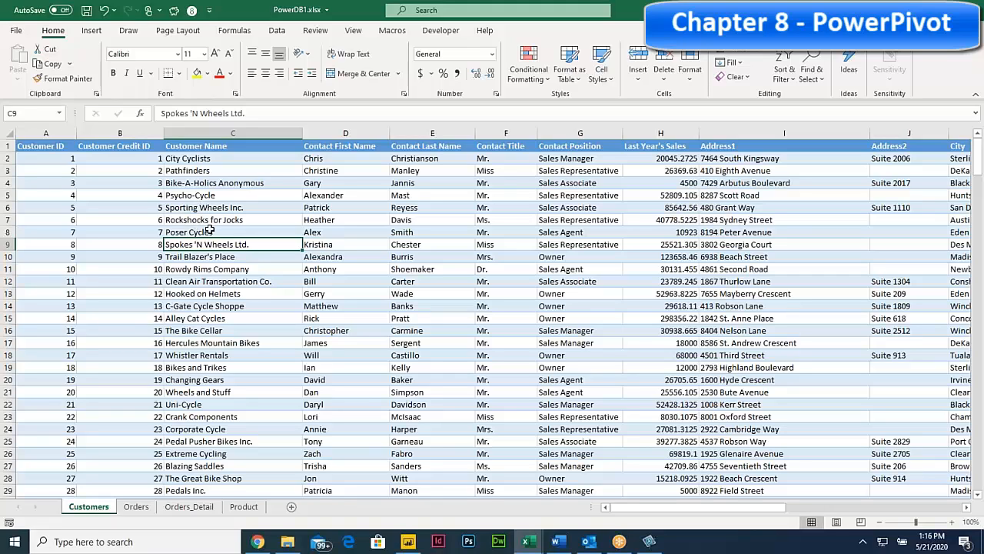
Step: Compare the columns of the Customers and Orders sheets to examine how the two tables relate
{"action": "left_click", "coordinate": [91, 31]}
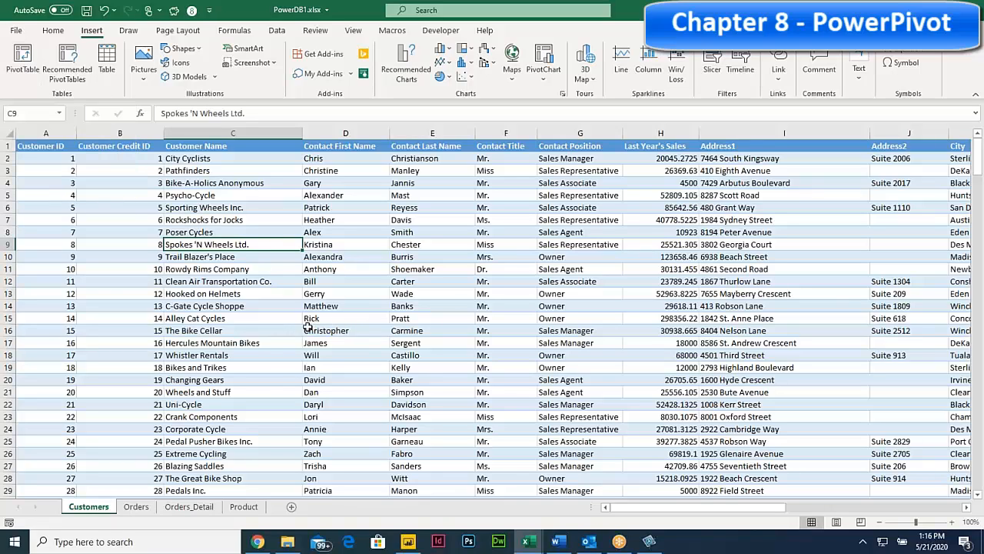
{"action": "left_click", "coordinate": [135, 507]}
{"action": "left_click", "coordinate": [225, 273]}
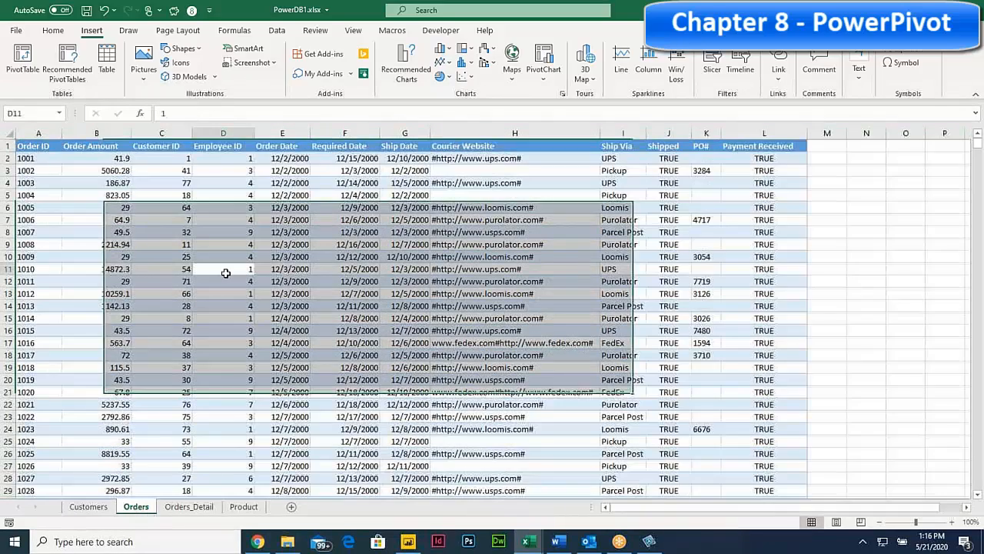
{"action": "left_click", "coordinate": [88, 510]}
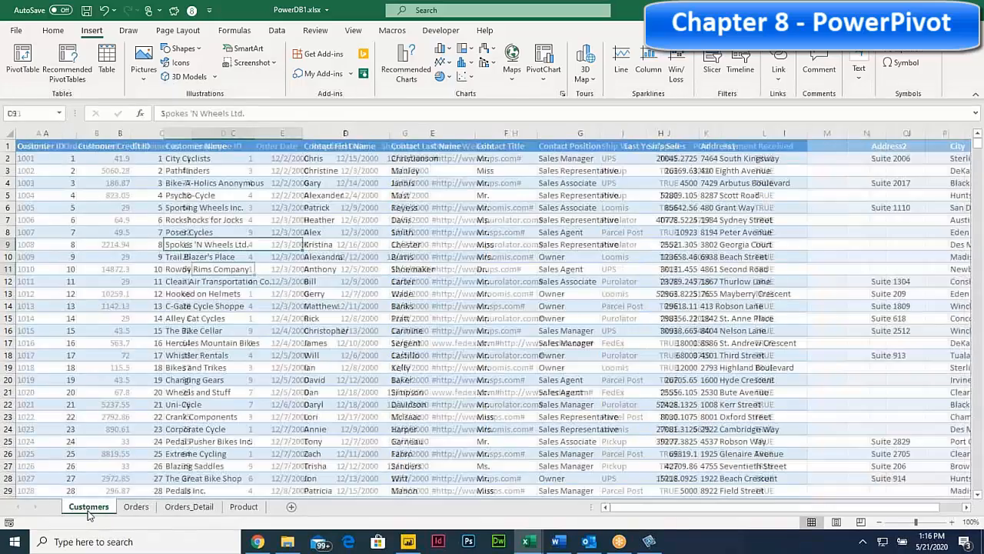
{"action": "left_click", "coordinate": [140, 509]}
{"action": "left_click", "coordinate": [95, 509]}
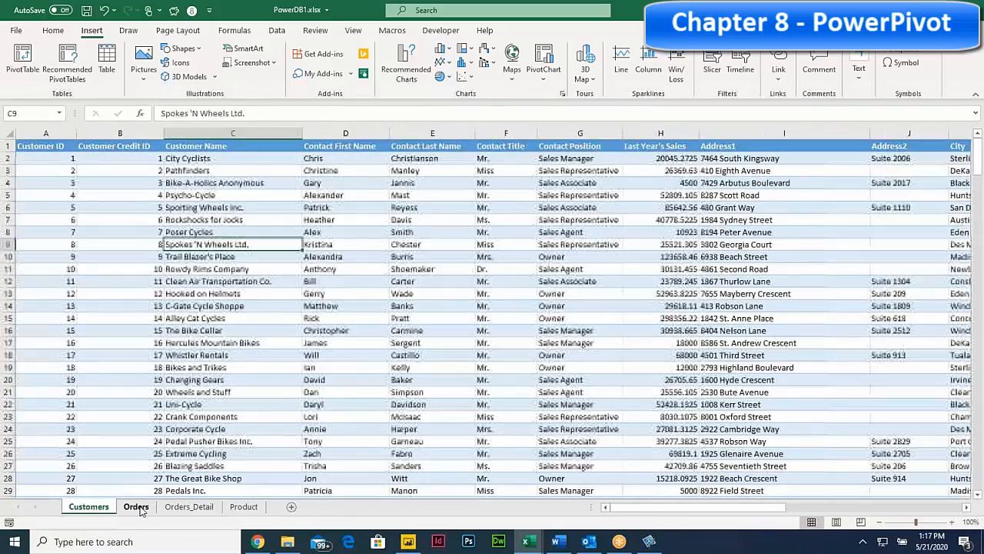
{"action": "left_click", "coordinate": [138, 509]}
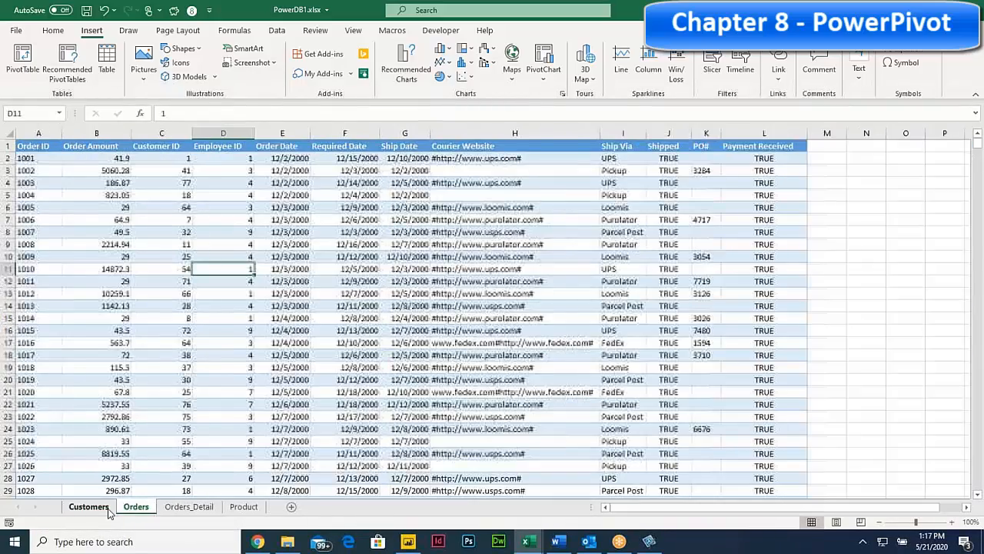
{"action": "left_click", "coordinate": [106, 508]}
{"action": "left_click", "coordinate": [142, 508]}
{"action": "left_click", "coordinate": [101, 506]}
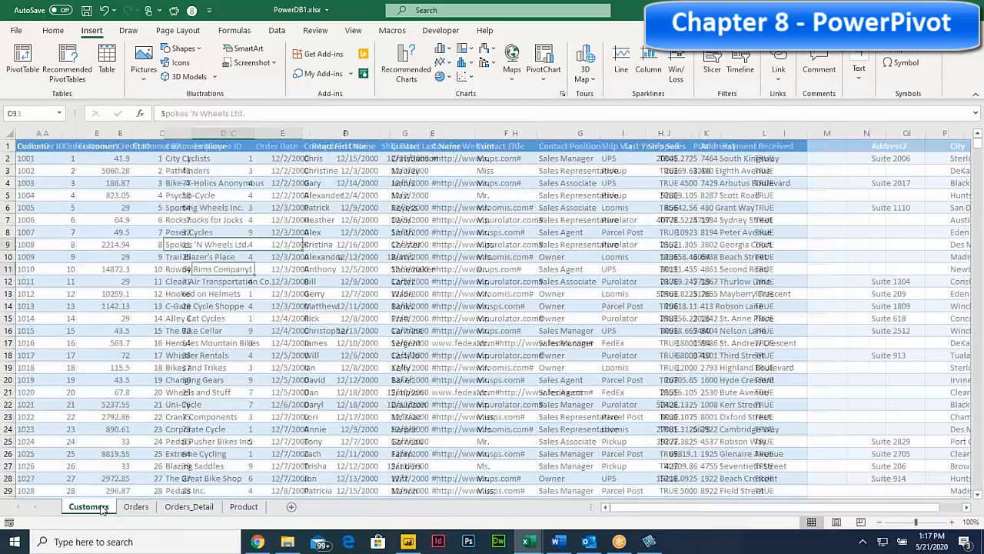
{"action": "left_click", "coordinate": [136, 506]}
{"action": "left_click", "coordinate": [89, 507]}
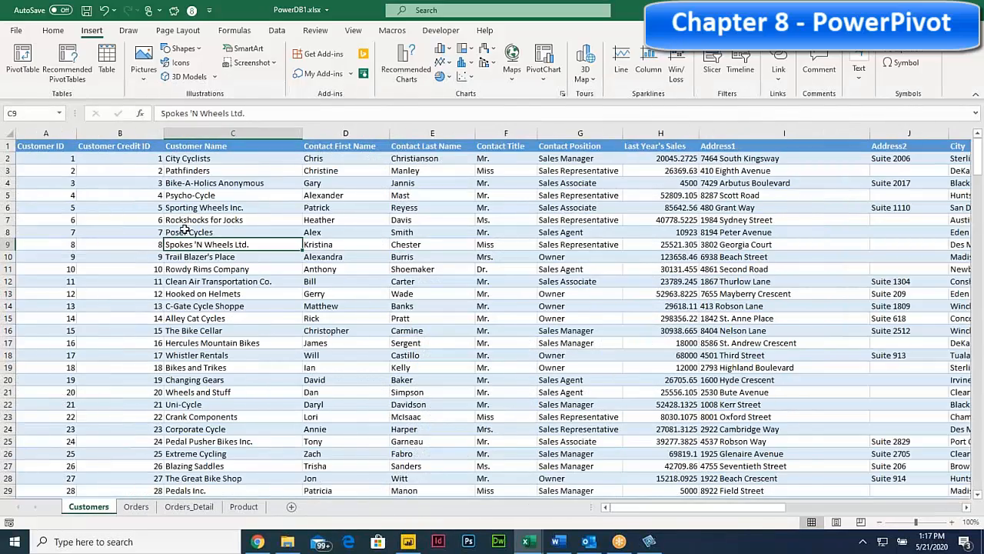
{"action": "left_click", "coordinate": [185, 230]}
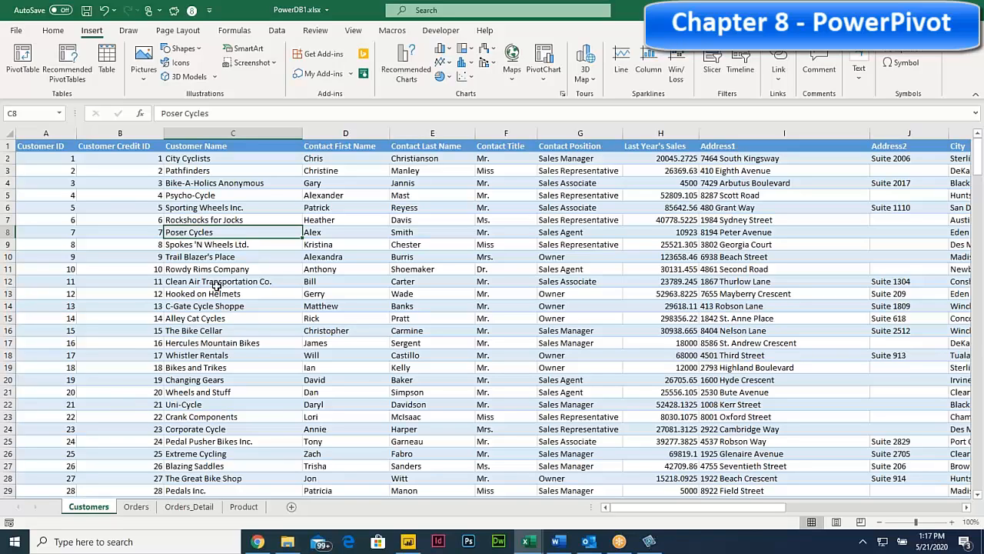
{"action": "left_click", "coordinate": [191, 219]}
{"action": "left_click", "coordinate": [194, 208]}
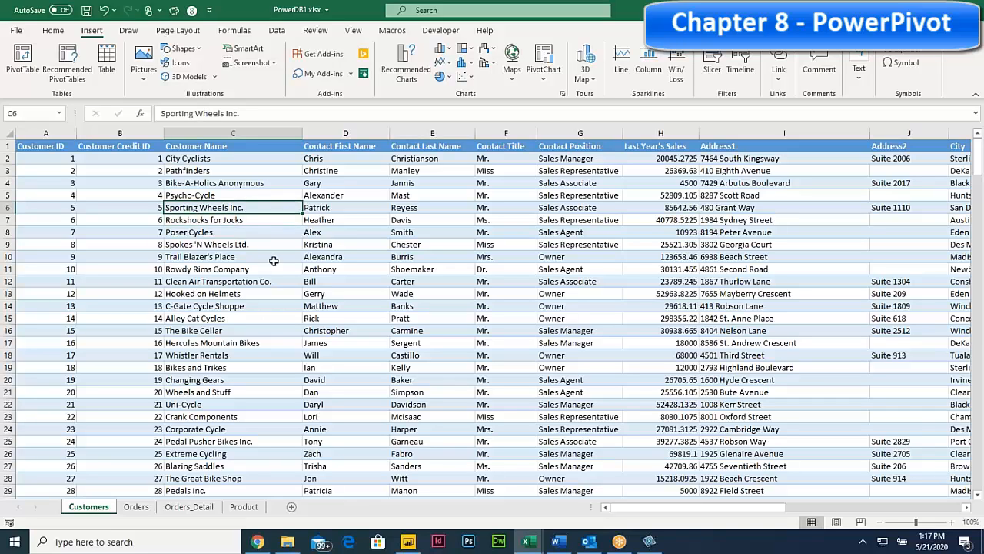
{"action": "left_click", "coordinate": [220, 223]}
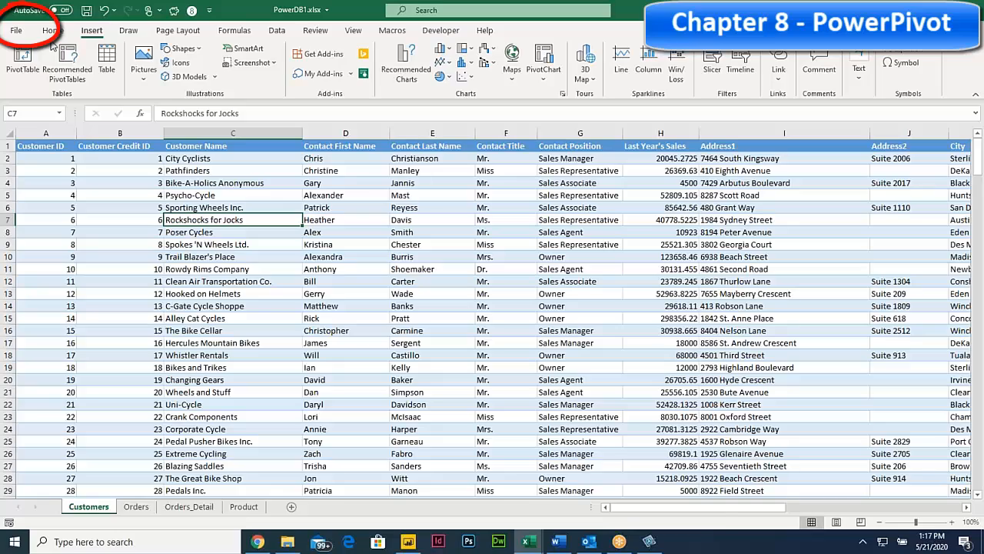
Step: Enable the Power Pivot main tab in the ribbon customization options and display its commands
{"action": "left_click", "coordinate": [15, 30]}
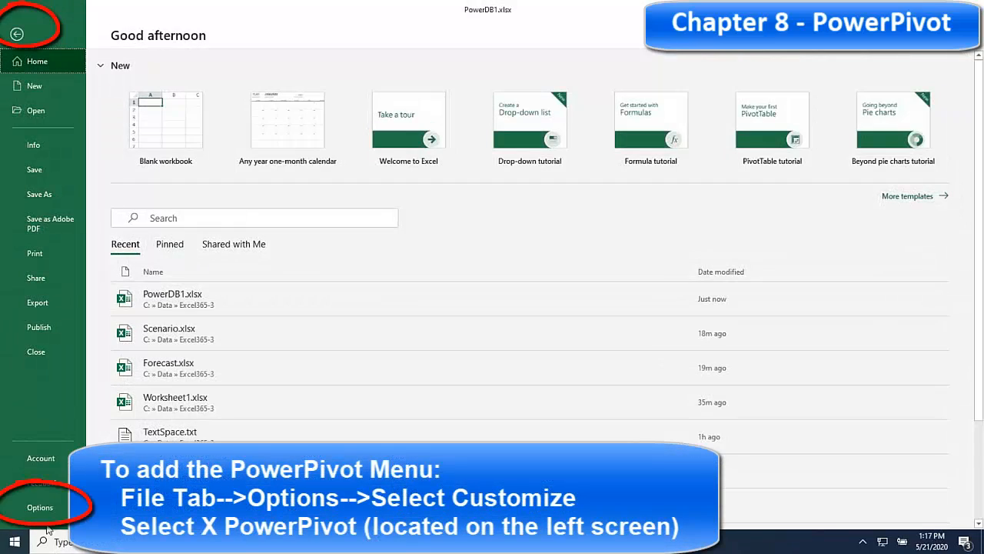
{"action": "left_click", "coordinate": [45, 513]}
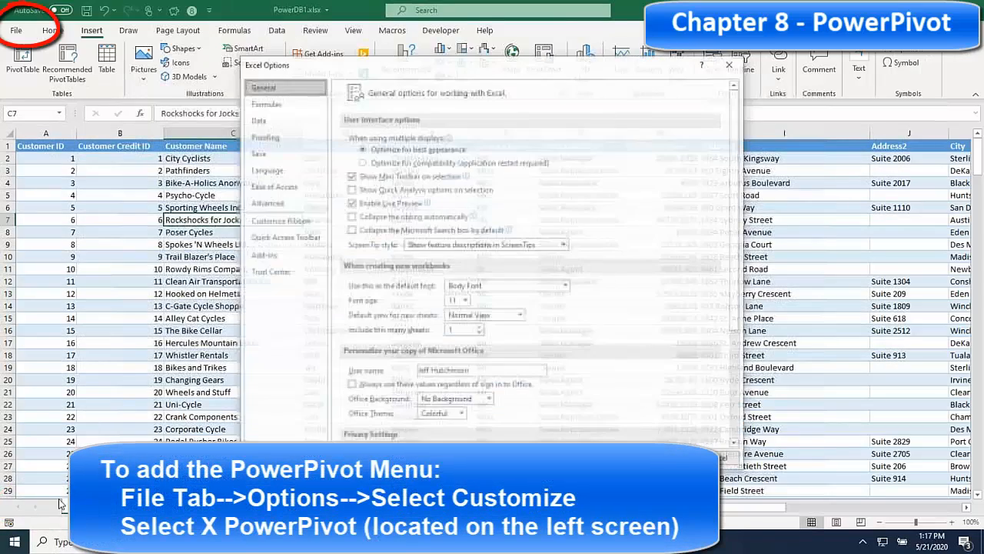
{"action": "left_click", "coordinate": [293, 220]}
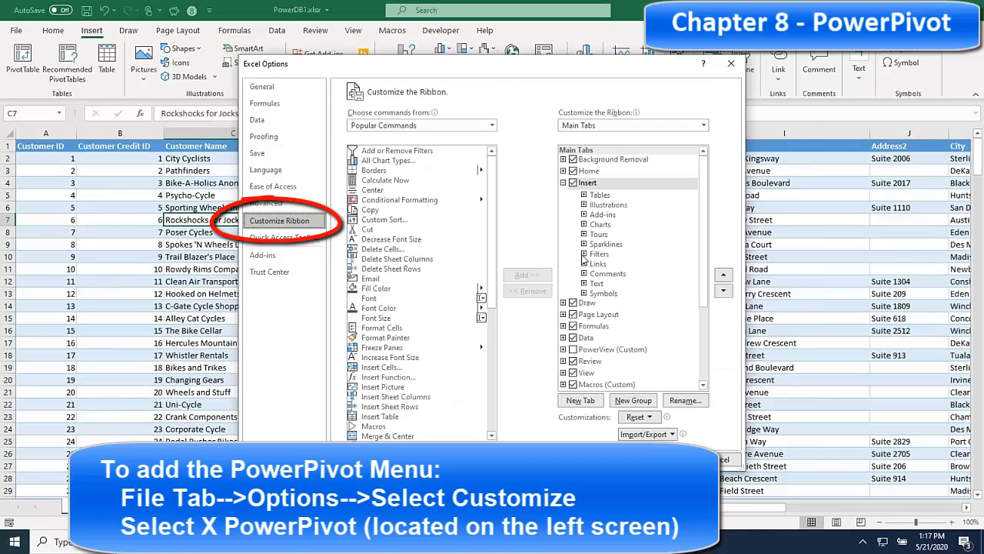
{"action": "scroll", "coordinate": [592, 359], "scroll_direction": "down", "scroll_amount": 3}
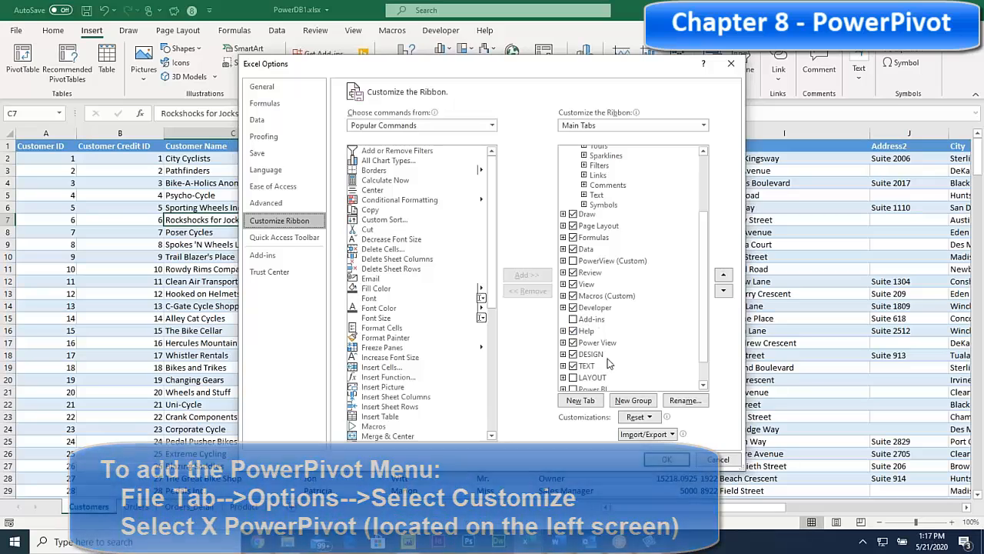
{"action": "scroll", "coordinate": [580, 369], "scroll_direction": "down", "scroll_amount": 1}
{"action": "left_click", "coordinate": [574, 383]}
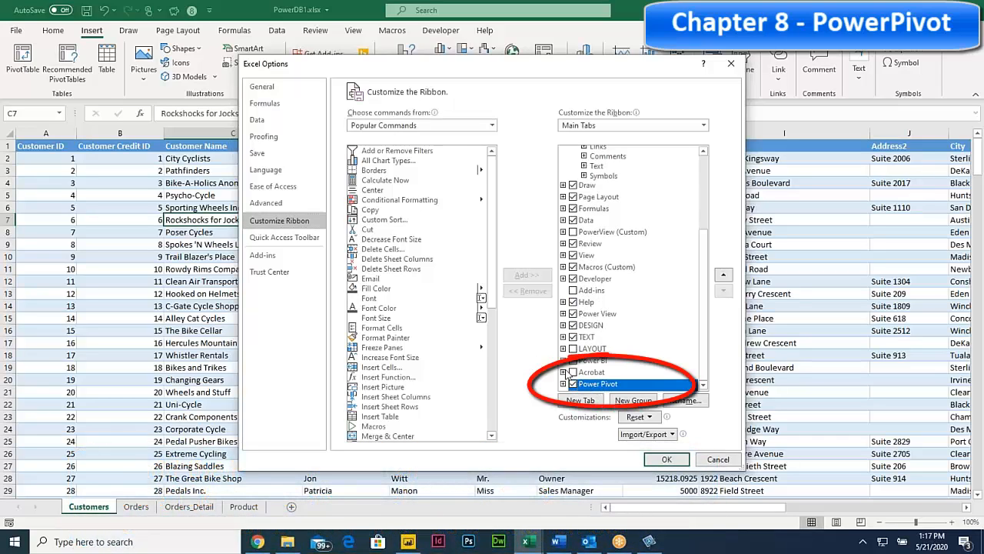
{"action": "left_click", "coordinate": [666, 459]}
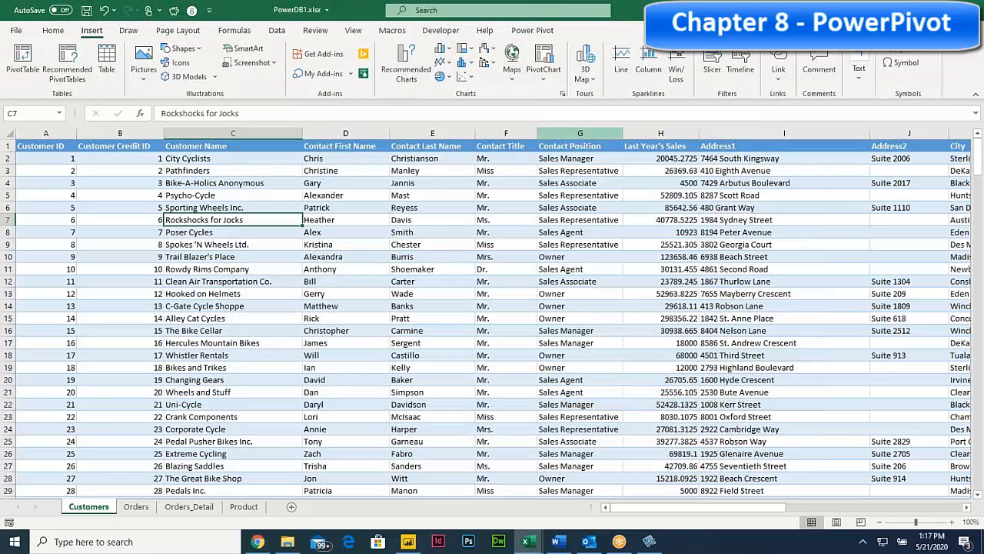
{"action": "left_click", "coordinate": [531, 31]}
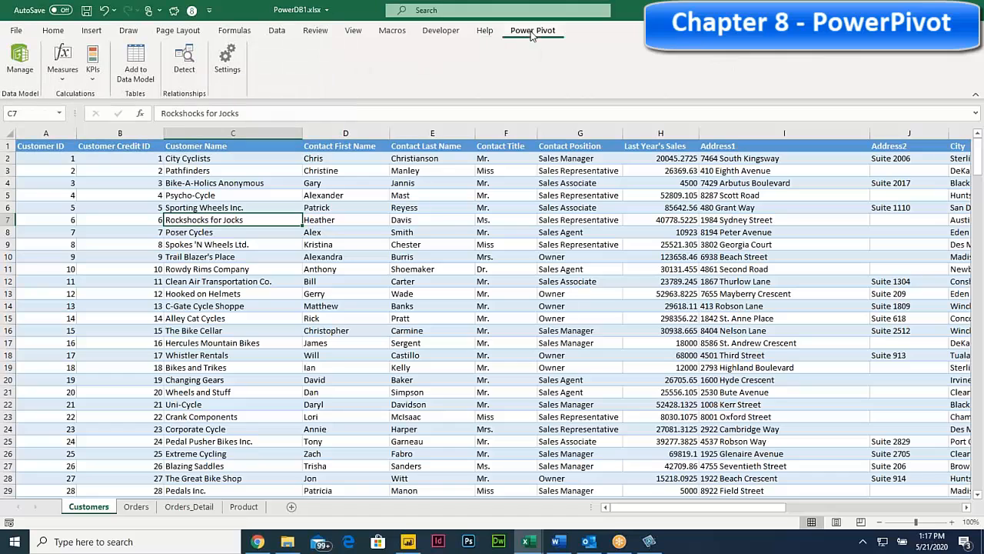
Step: Review the Orders_Detail, Product and Orders tables and return to the Customers sheet
{"action": "left_click", "coordinate": [159, 331]}
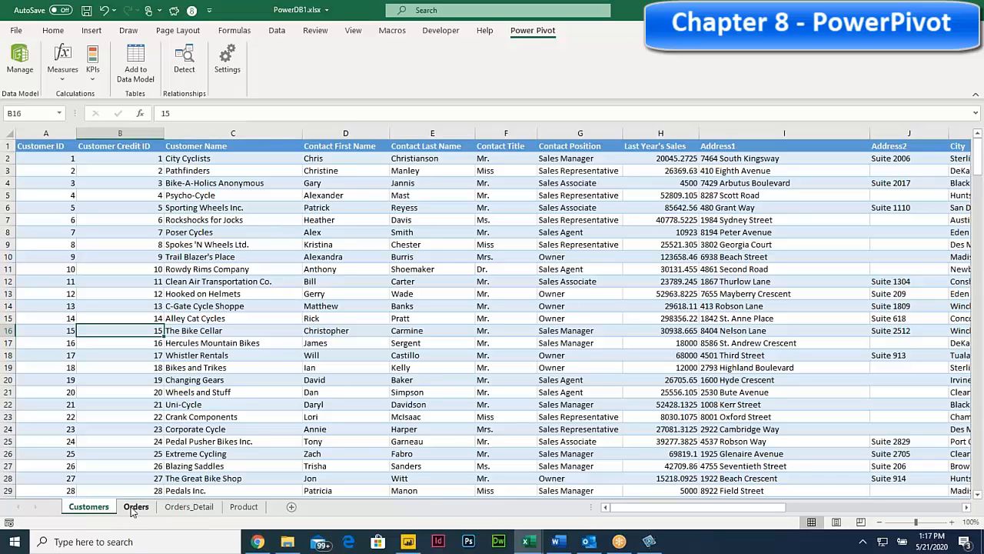
{"action": "left_click", "coordinate": [189, 505]}
{"action": "left_click", "coordinate": [243, 506]}
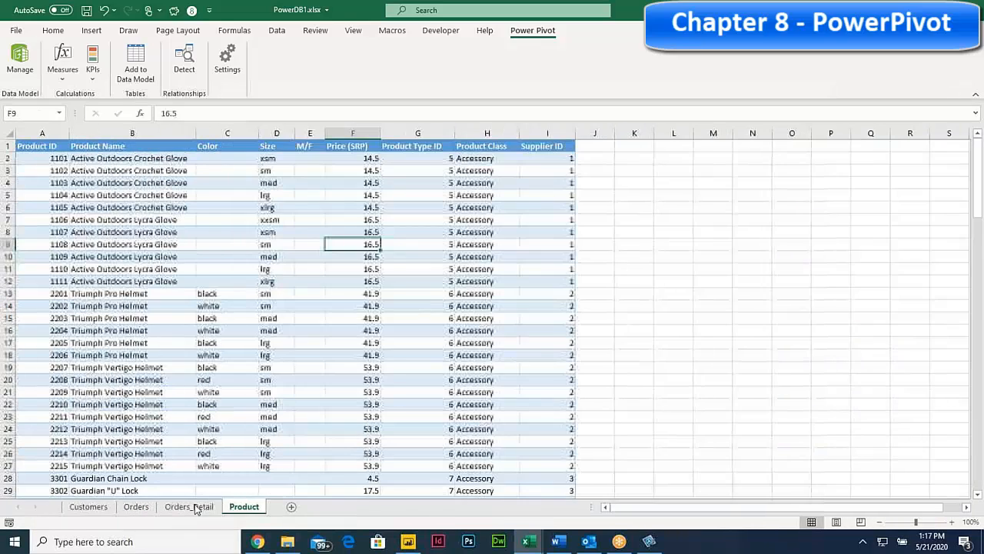
{"action": "left_click", "coordinate": [137, 506]}
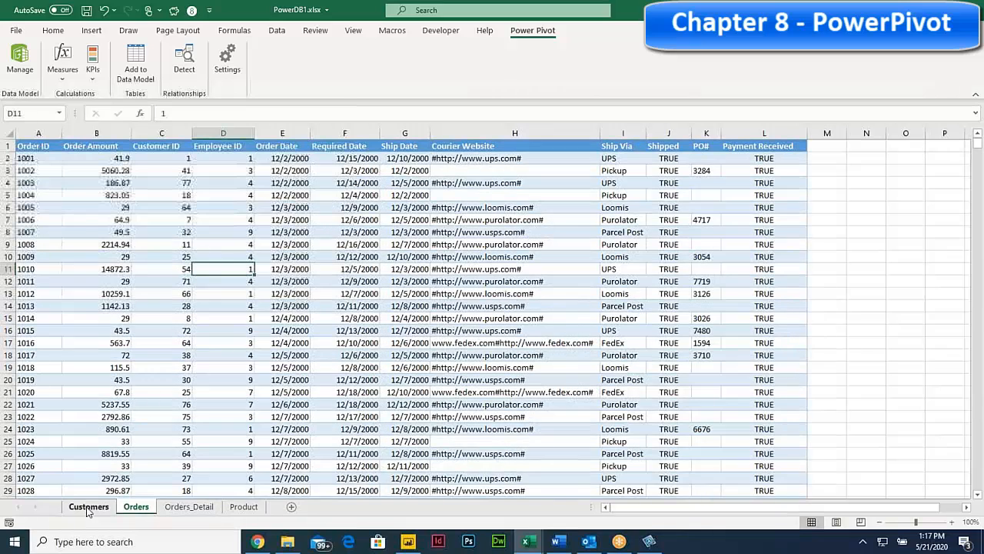
{"action": "left_click", "coordinate": [88, 506]}
{"action": "left_click", "coordinate": [138, 405]}
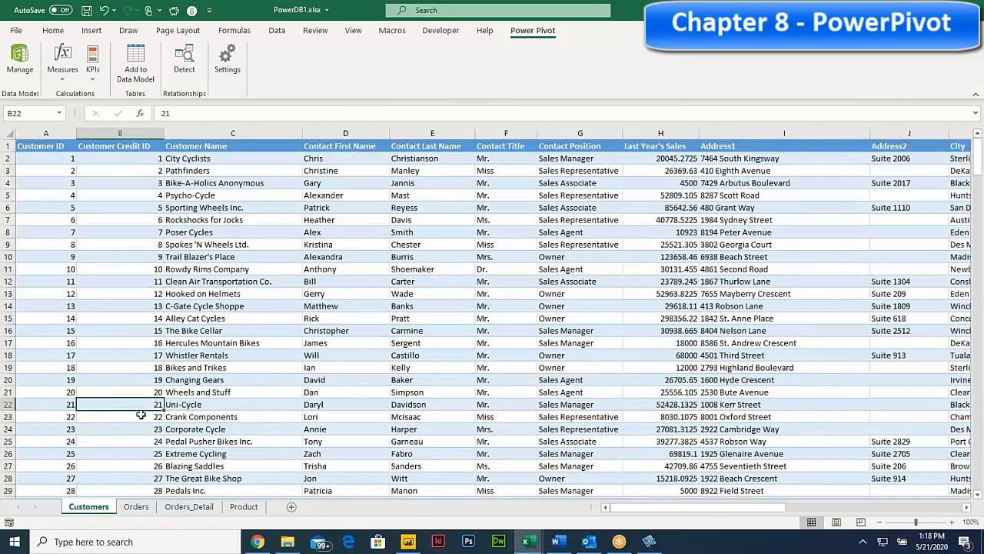
Step: Add the Customers sheet's data, including its headers, to the data model and return to the workbook
{"action": "left_click", "coordinate": [141, 69]}
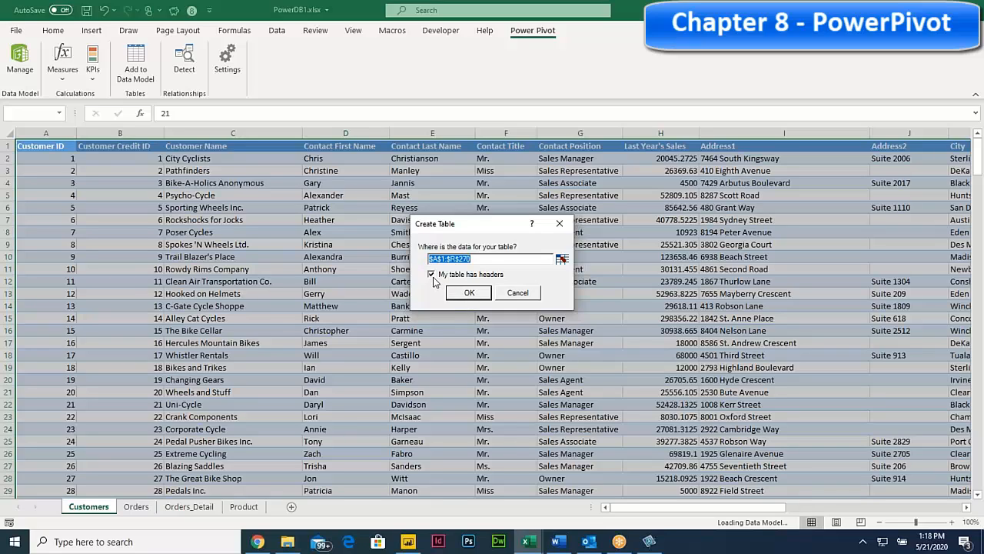
{"action": "left_click", "coordinate": [469, 293]}
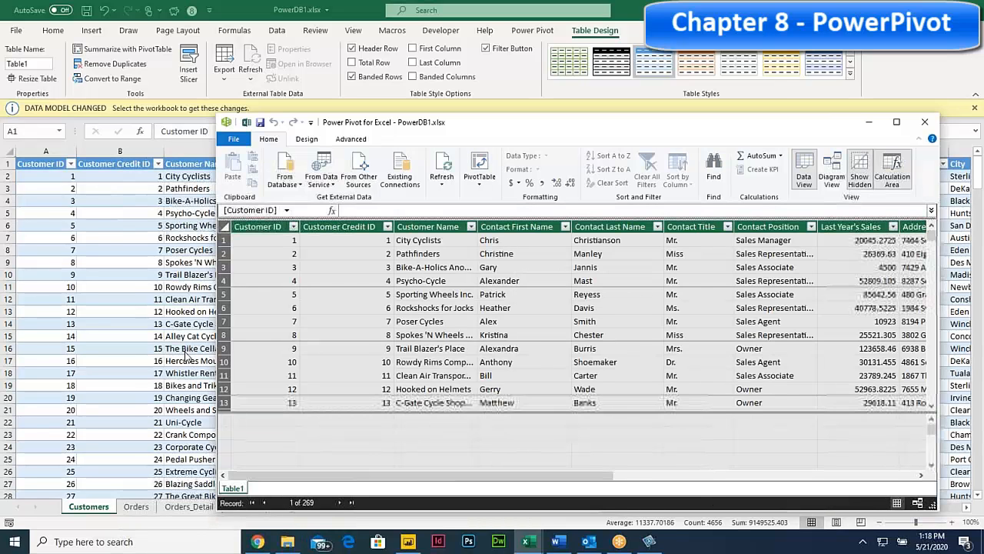
{"action": "left_click", "coordinate": [172, 387]}
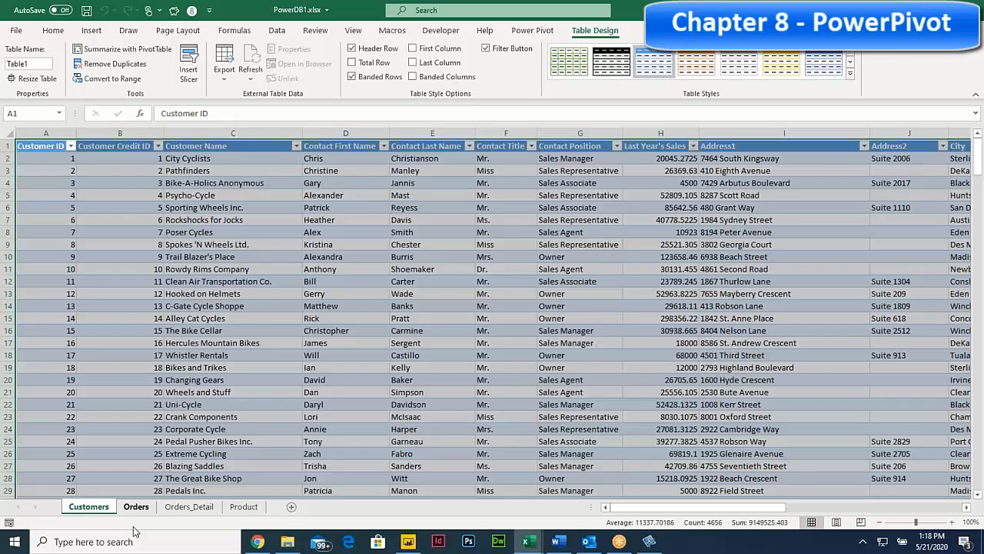
Step: Add the Orders sheet's data, with its header row, to the data model
{"action": "left_click", "coordinate": [136, 506]}
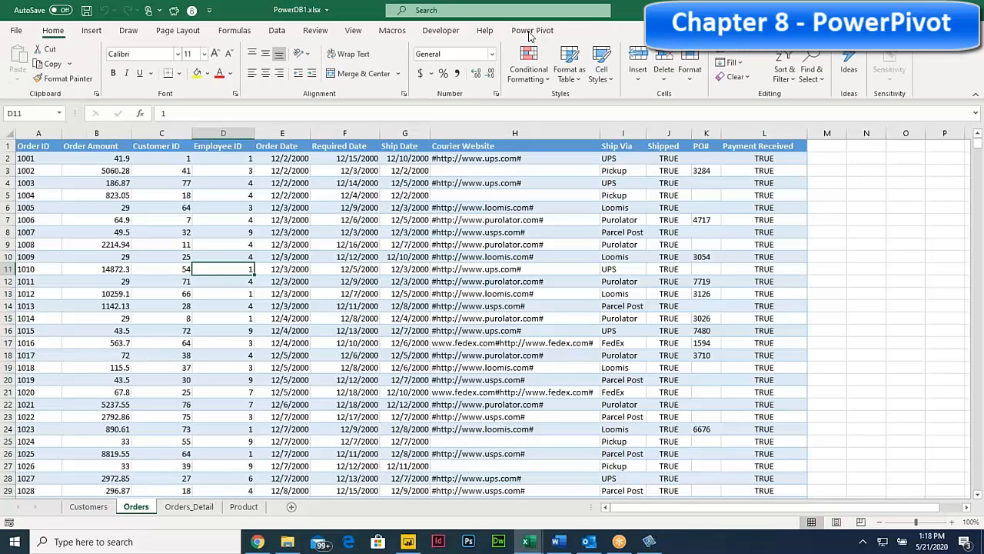
{"action": "left_click", "coordinate": [532, 30]}
{"action": "left_click", "coordinate": [135, 62]}
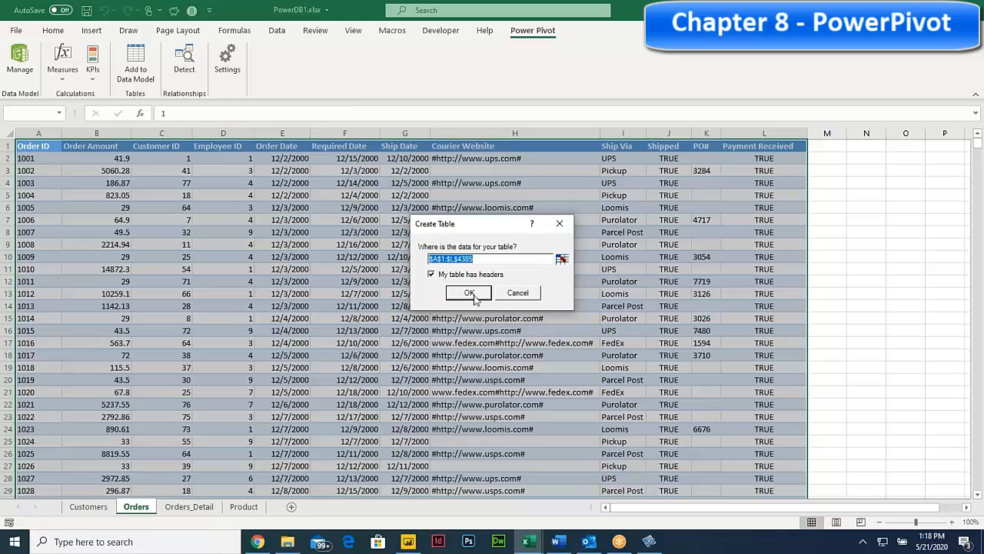
{"action": "left_click", "coordinate": [473, 295]}
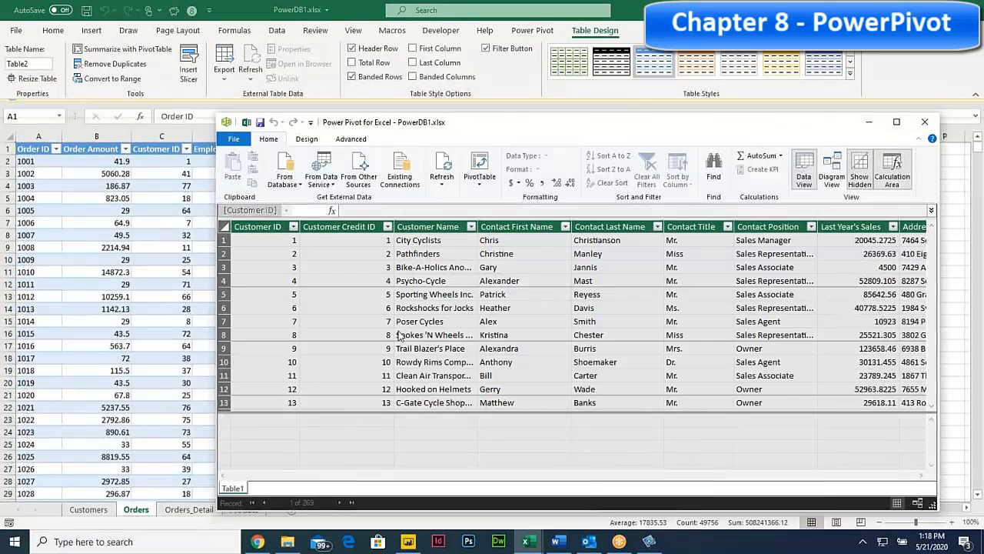
Step: Add the Orders_Detail sheet's data, with its header row, to the data model
{"action": "left_click", "coordinate": [184, 515]}
{"action": "left_click", "coordinate": [188, 507]}
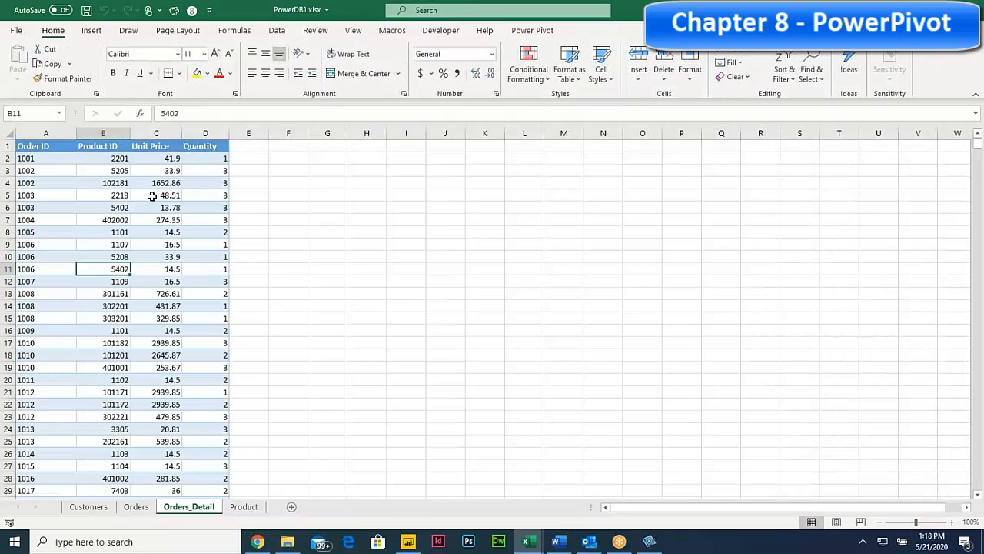
{"action": "left_click", "coordinate": [531, 32]}
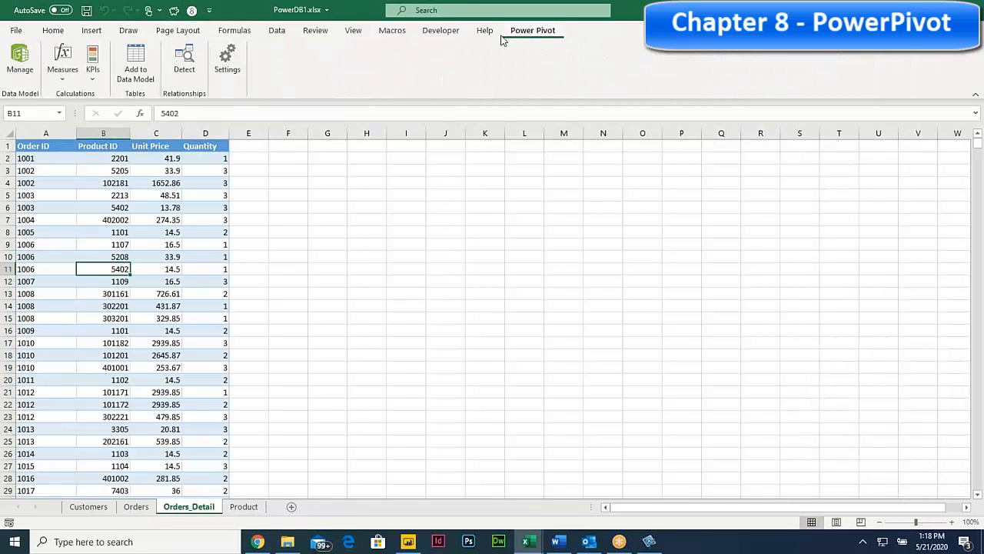
{"action": "left_click", "coordinate": [136, 58]}
{"action": "left_click", "coordinate": [467, 292]}
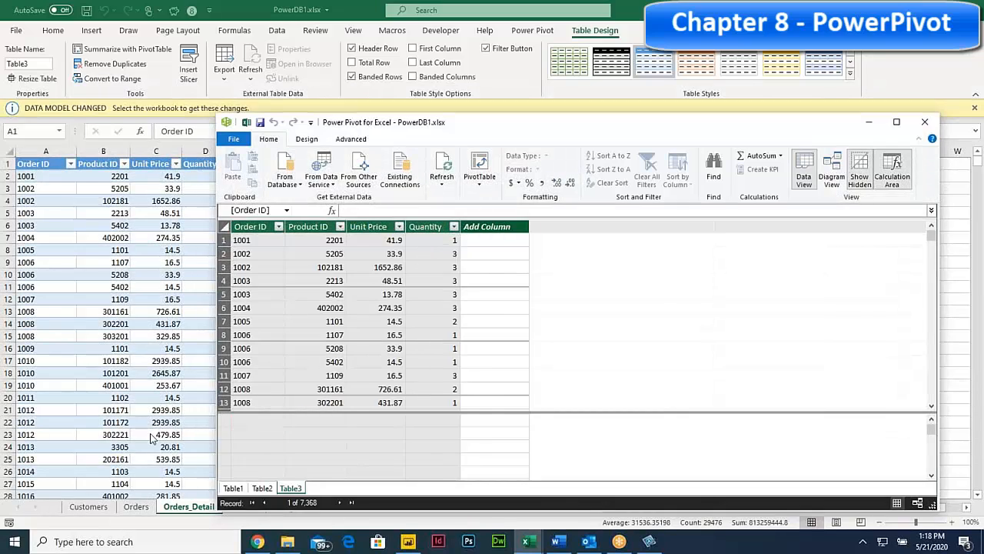
Step: Add the Product sheet's data, with its header row, to the data model
{"action": "left_click", "coordinate": [152, 436]}
{"action": "left_click", "coordinate": [245, 506]}
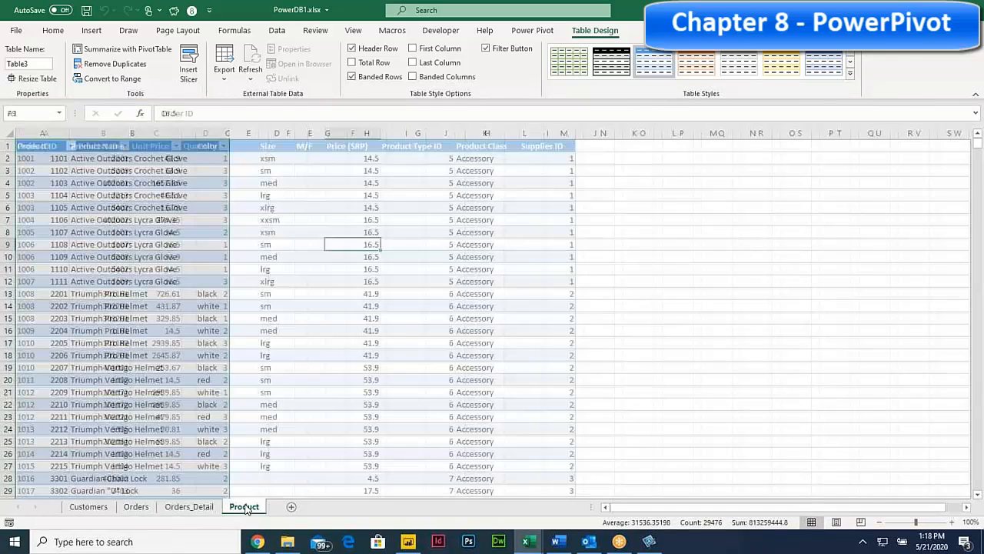
{"action": "left_click_drag", "start_coordinate": [115, 380], "coordinate": [115, 368]}
{"action": "left_click", "coordinate": [531, 31]}
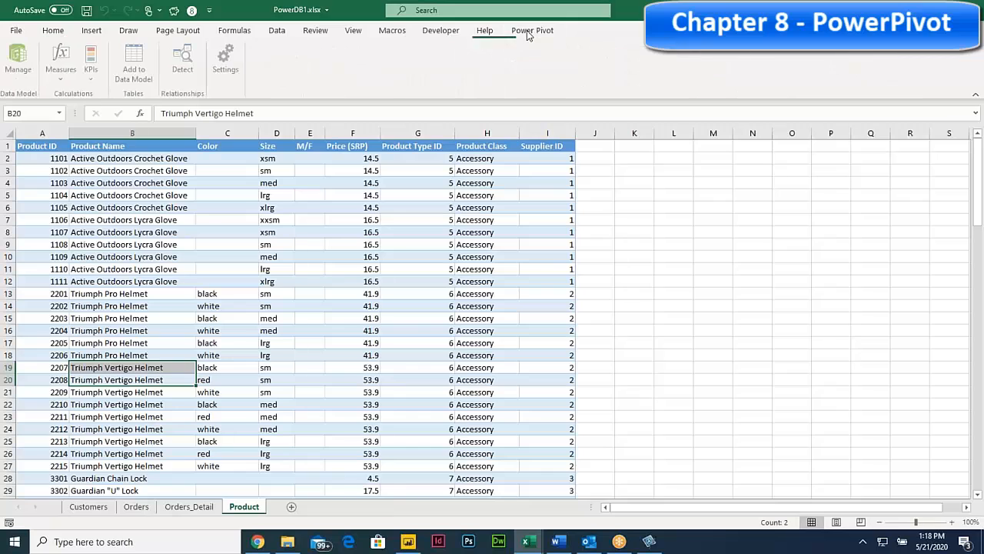
{"action": "left_click", "coordinate": [136, 61]}
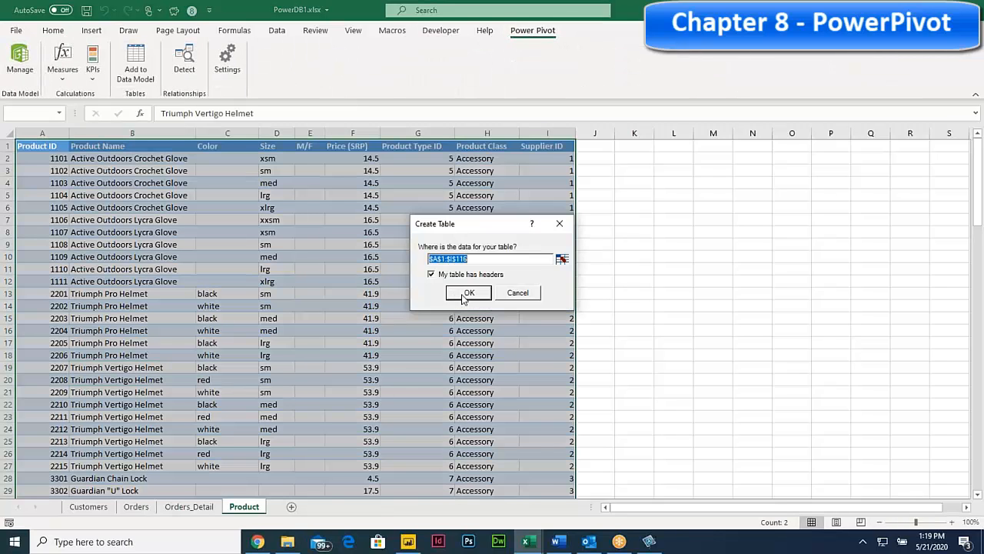
{"action": "left_click", "coordinate": [466, 293]}
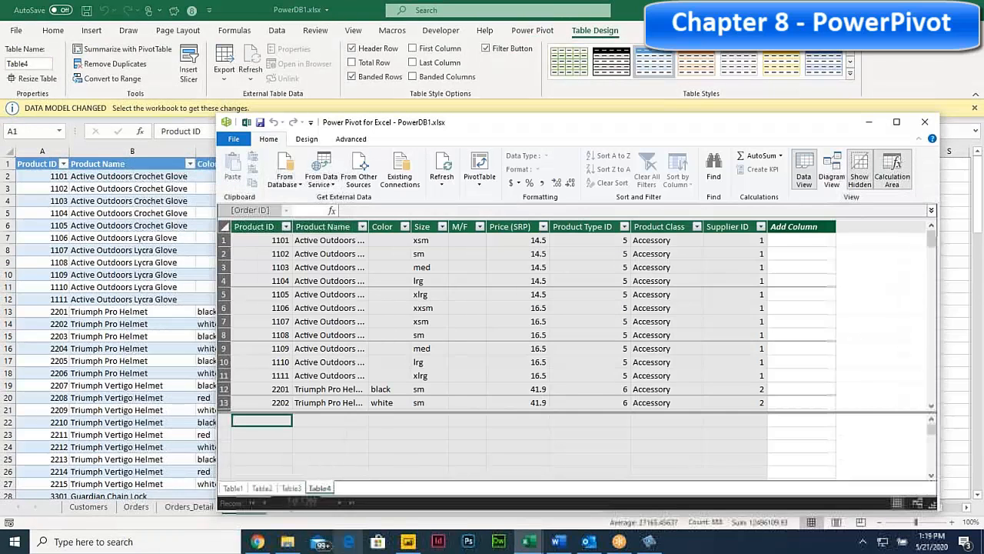
Step: Look through Table1 to Table4 in the Power Pivot window to check the data each one holds
{"action": "left_click", "coordinate": [235, 488]}
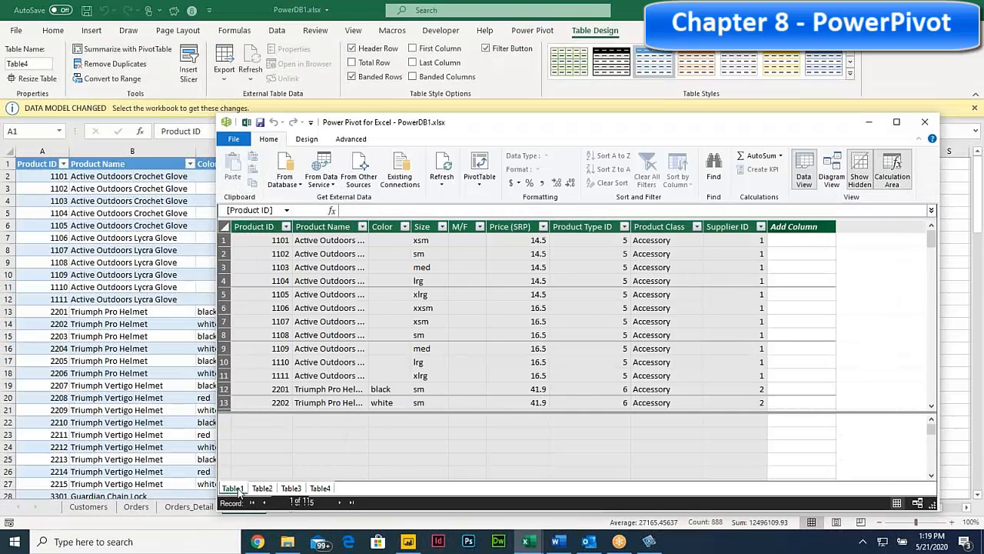
{"action": "left_click", "coordinate": [262, 489]}
{"action": "left_click", "coordinate": [290, 489]}
{"action": "left_click", "coordinate": [319, 488]}
{"action": "left_click", "coordinate": [263, 488]}
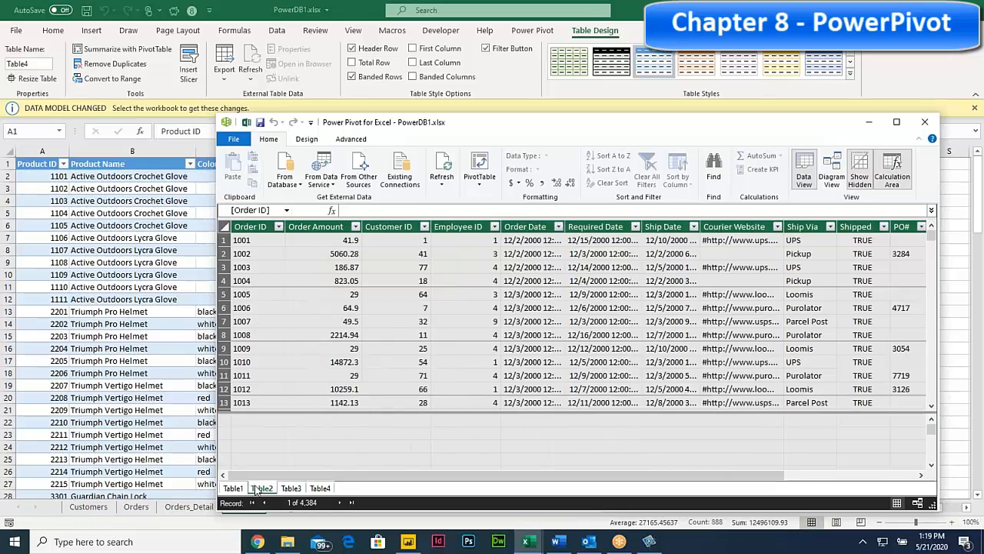
{"action": "left_click", "coordinate": [234, 488]}
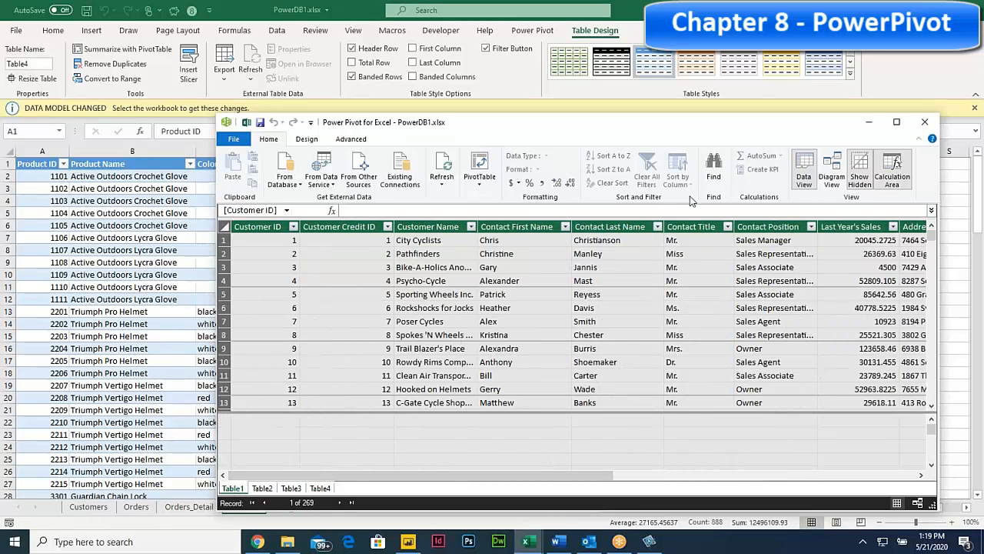
Step: Show the data model as a diagram and move Table2, Table3 and Table4 slightly lower than Table1
{"action": "left_click", "coordinate": [832, 173]}
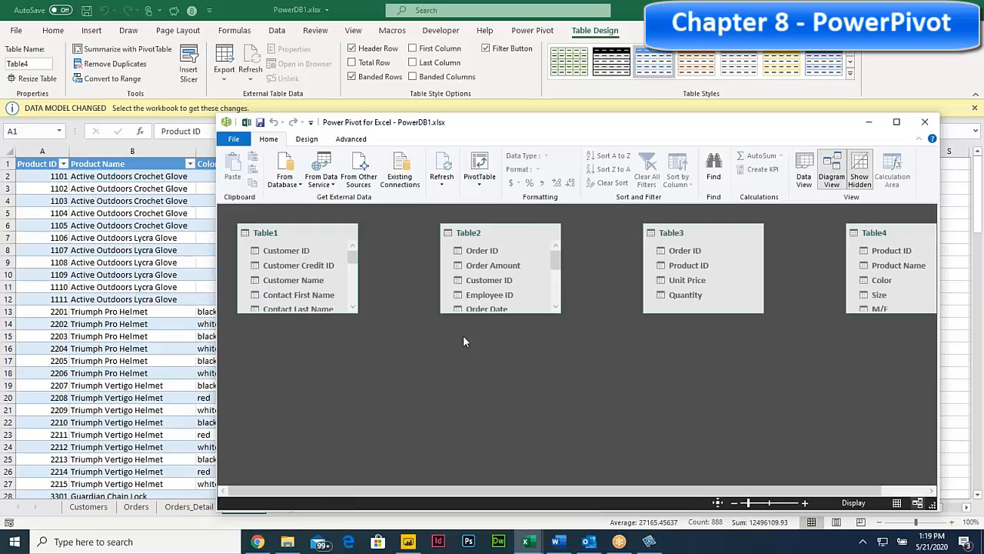
{"action": "mouse_move", "coordinate": [505, 235]}
{"action": "left_click_drag", "start_coordinate": [489, 274], "coordinate": [493, 273]}
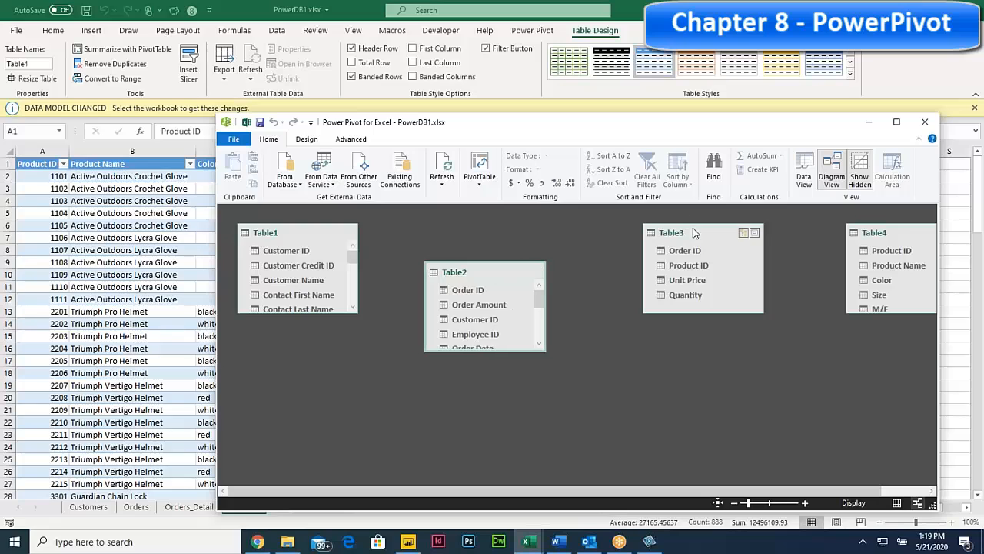
{"action": "left_click_drag", "start_coordinate": [699, 232], "coordinate": [674, 278]}
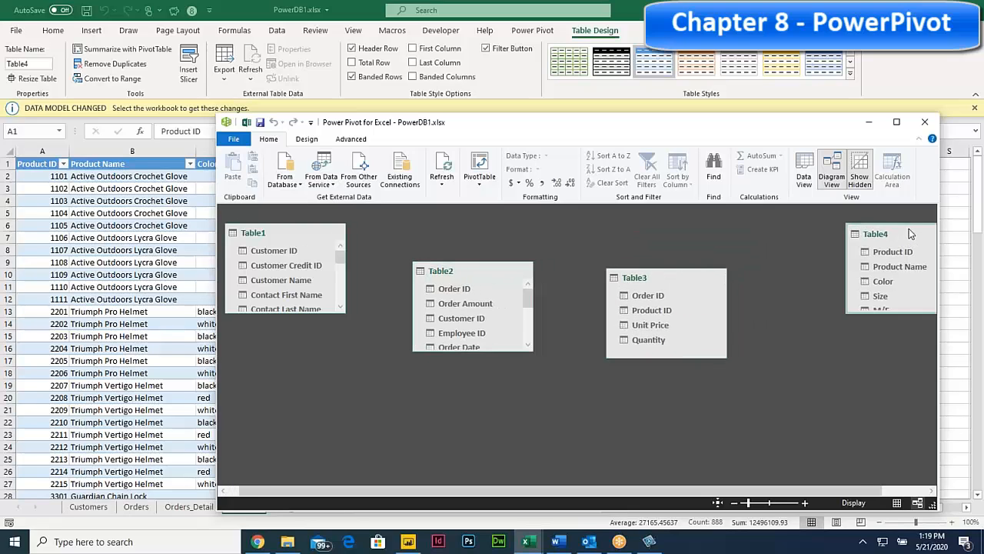
{"action": "left_click_drag", "start_coordinate": [909, 228], "coordinate": [860, 276]}
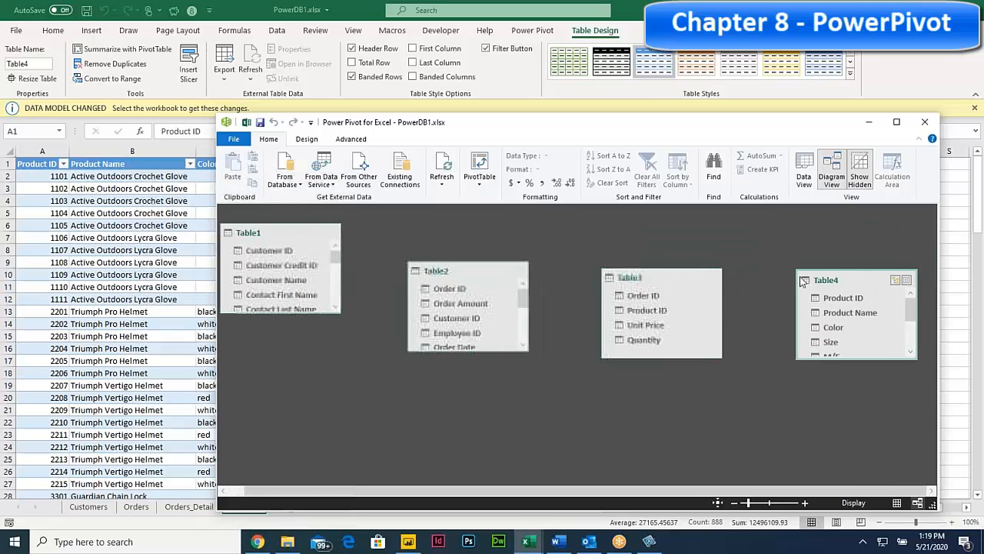
Step: Create a relationship from Customer ID in Table1 to Customer ID in Table2
{"action": "left_click", "coordinate": [264, 254]}
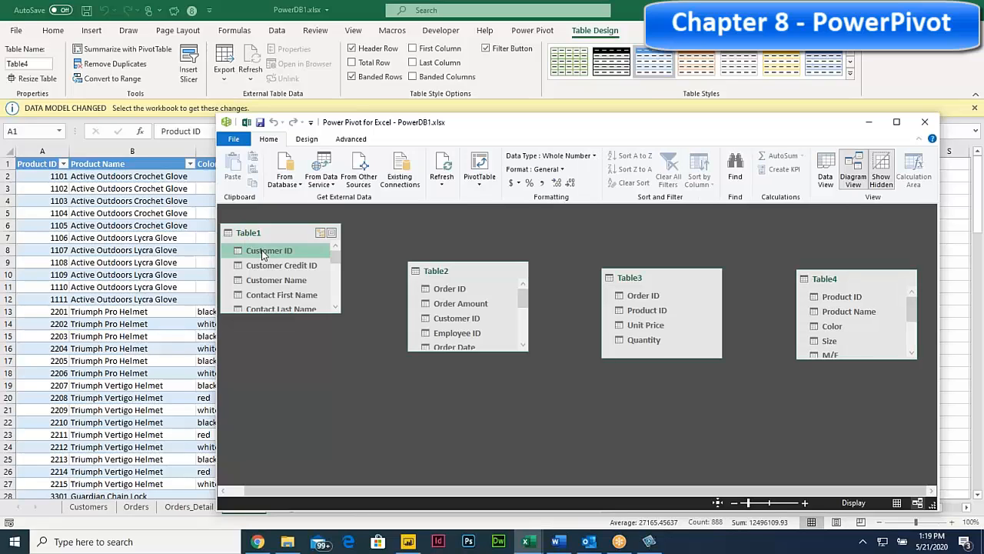
{"action": "left_click", "coordinate": [448, 322]}
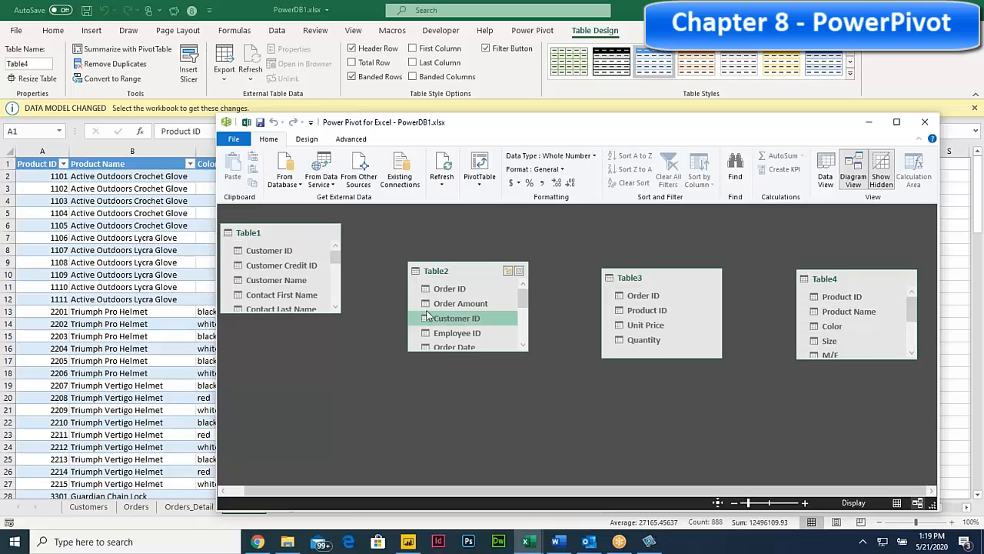
{"action": "left_click_drag", "start_coordinate": [280, 257], "coordinate": [446, 318]}
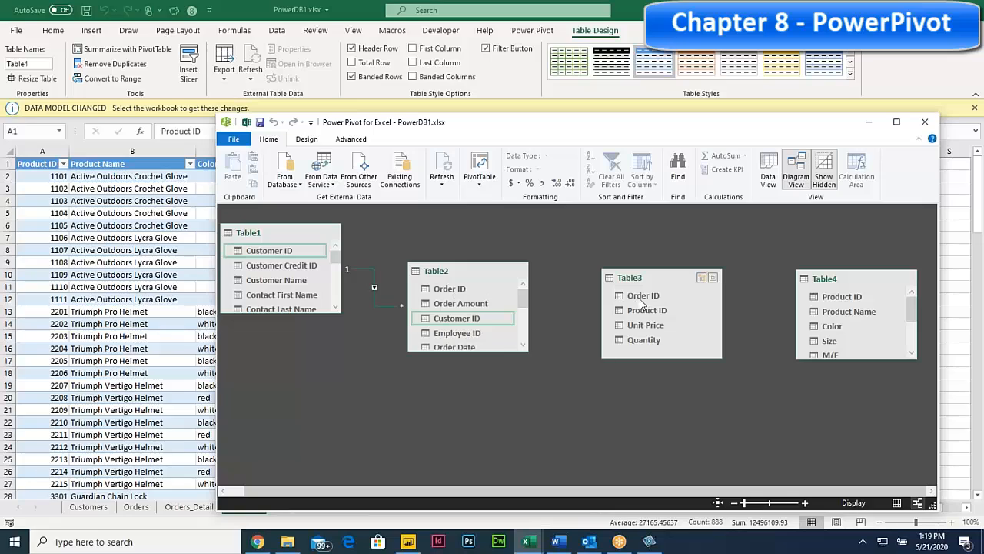
Step: Relate Table2 to Table3 through Order ID, and Table3 to Table4 through Product ID
{"action": "left_click_drag", "start_coordinate": [444, 293], "coordinate": [632, 301]}
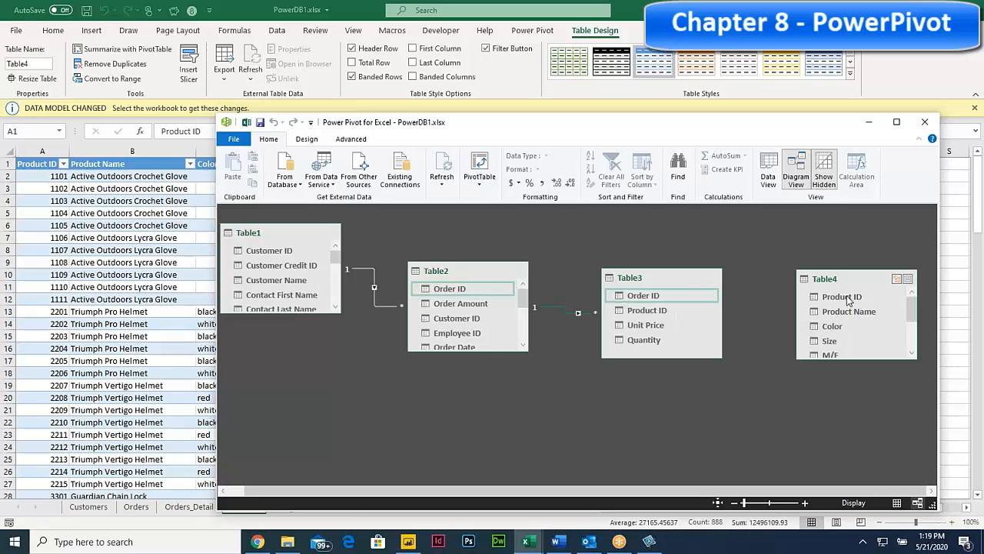
{"action": "left_click_drag", "start_coordinate": [653, 315], "coordinate": [832, 306]}
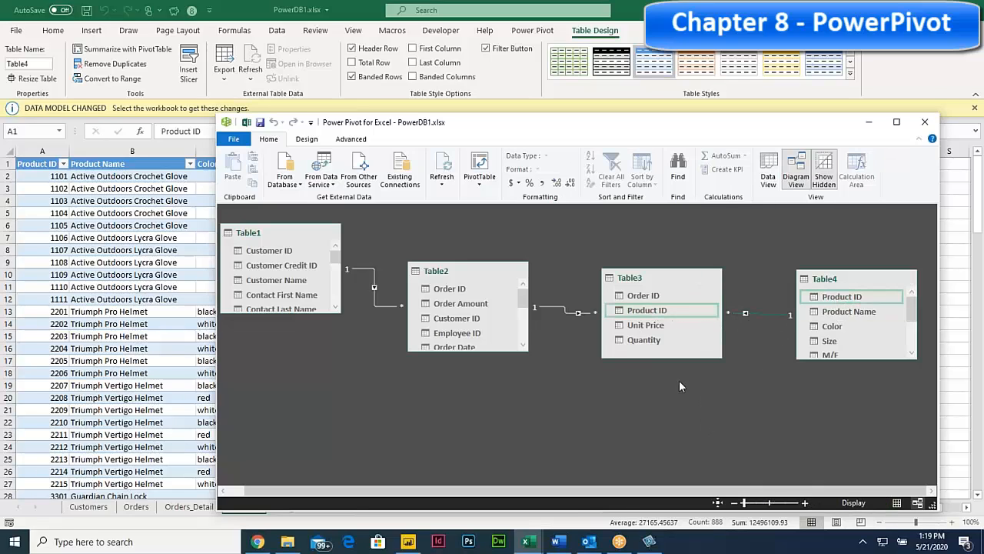
Step: Stagger the tables in the relationship diagram by lowering Table2 and Table4 and raising Table3
{"action": "left_click_drag", "start_coordinate": [468, 271], "coordinate": [472, 314]}
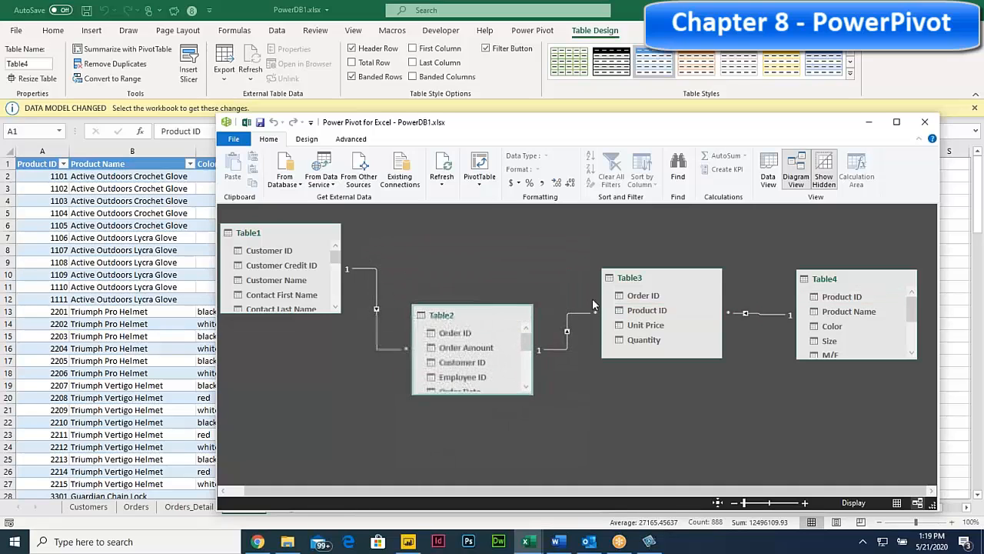
{"action": "left_click_drag", "start_coordinate": [646, 278], "coordinate": [640, 243]}
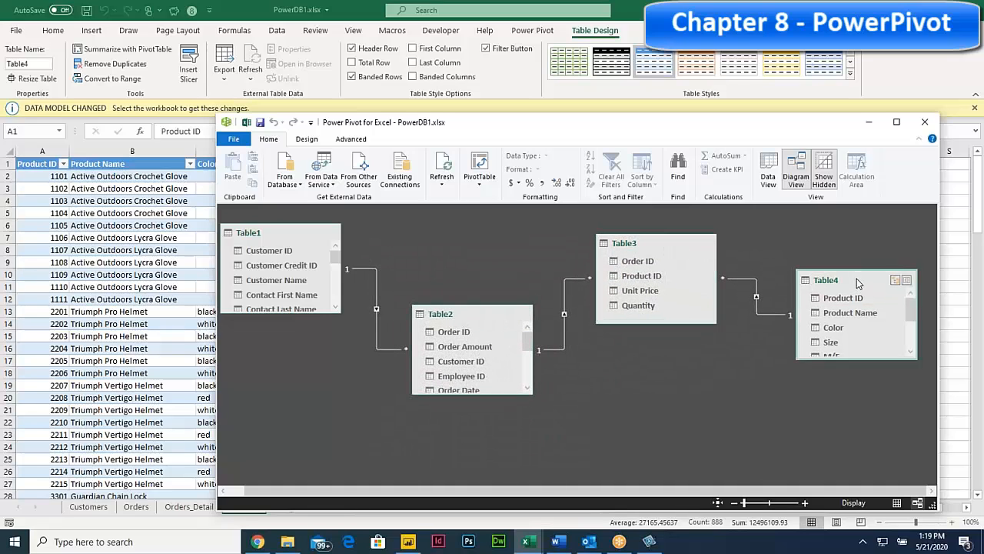
{"action": "left_click_drag", "start_coordinate": [858, 284], "coordinate": [845, 319]}
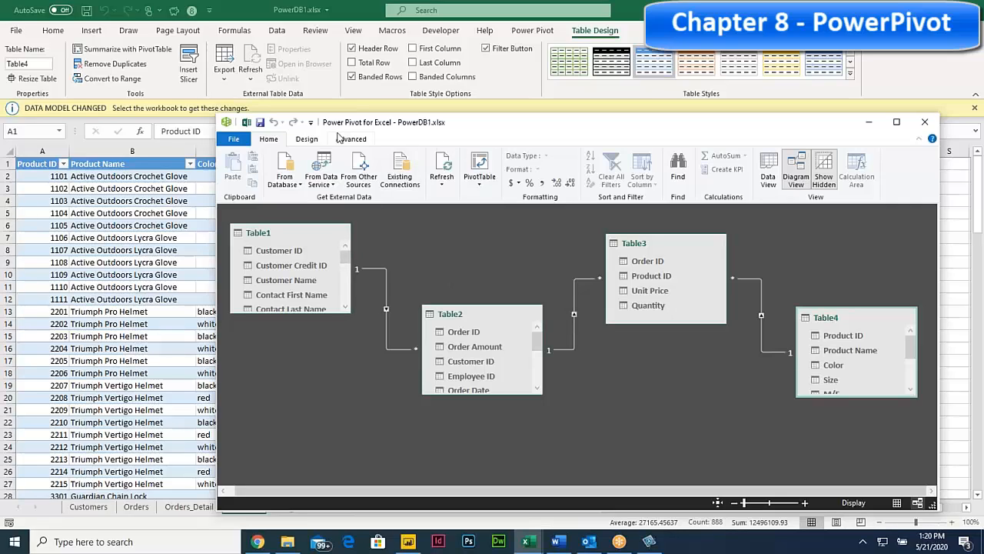
Step: Review the relationships between the tables in the Manage Relationships dialog and close it
{"action": "left_click", "coordinate": [307, 139]}
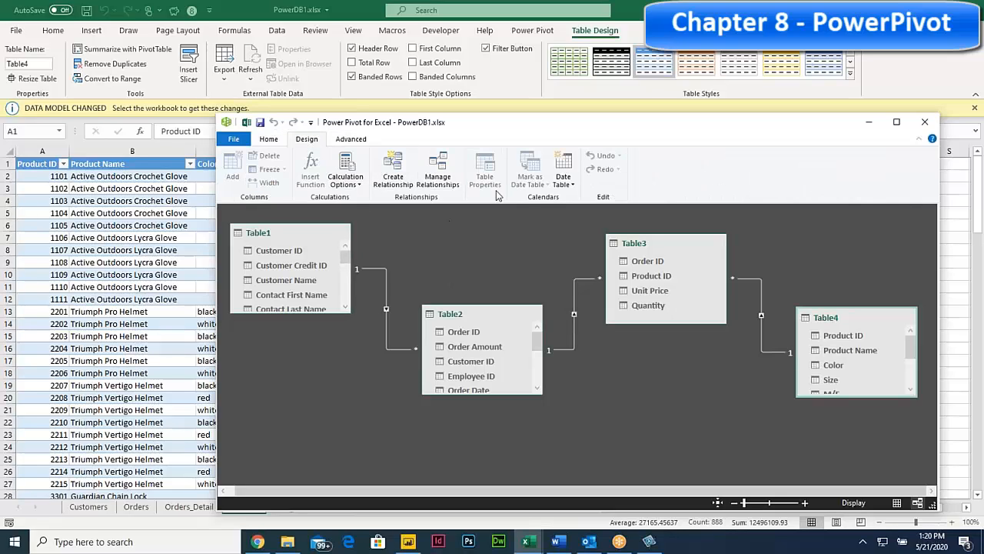
{"action": "left_click", "coordinate": [438, 178]}
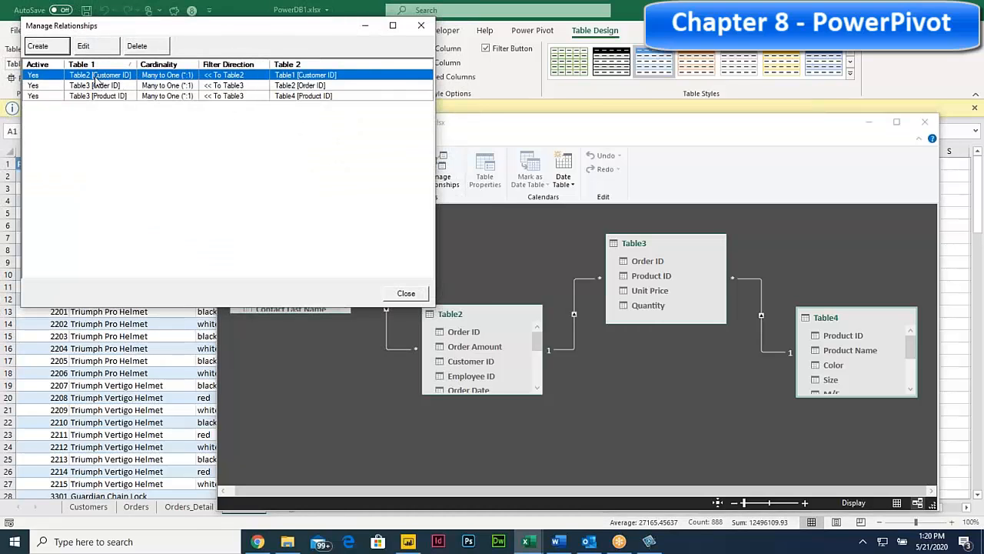
{"action": "left_click", "coordinate": [415, 294]}
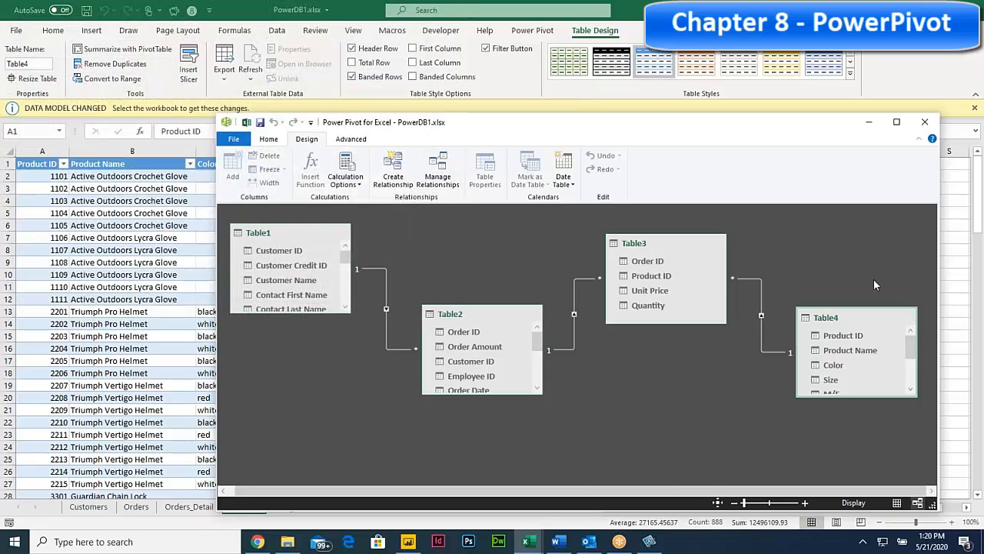
Step: Create a PivotTable from the data model on a new worksheet
{"action": "left_click", "coordinate": [268, 139]}
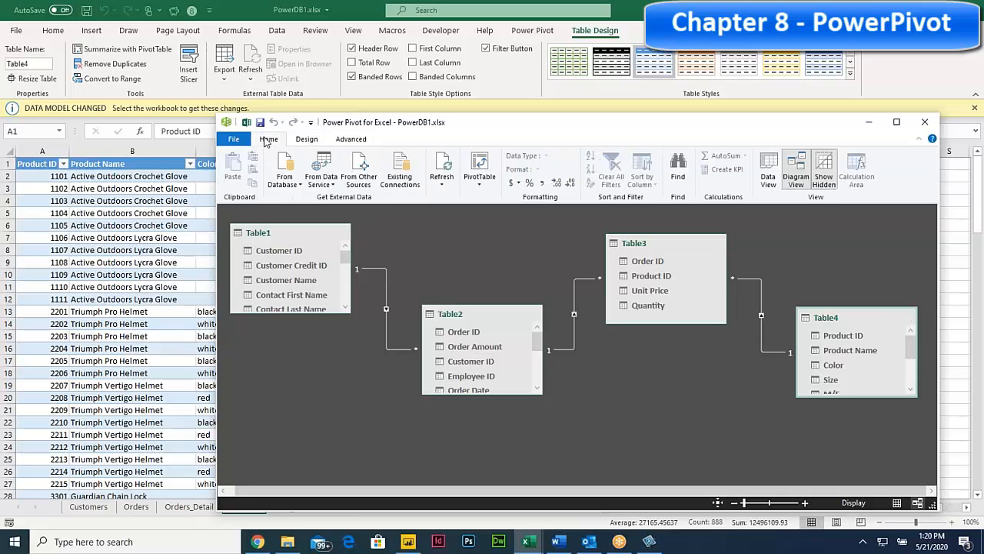
{"action": "left_click", "coordinate": [479, 183]}
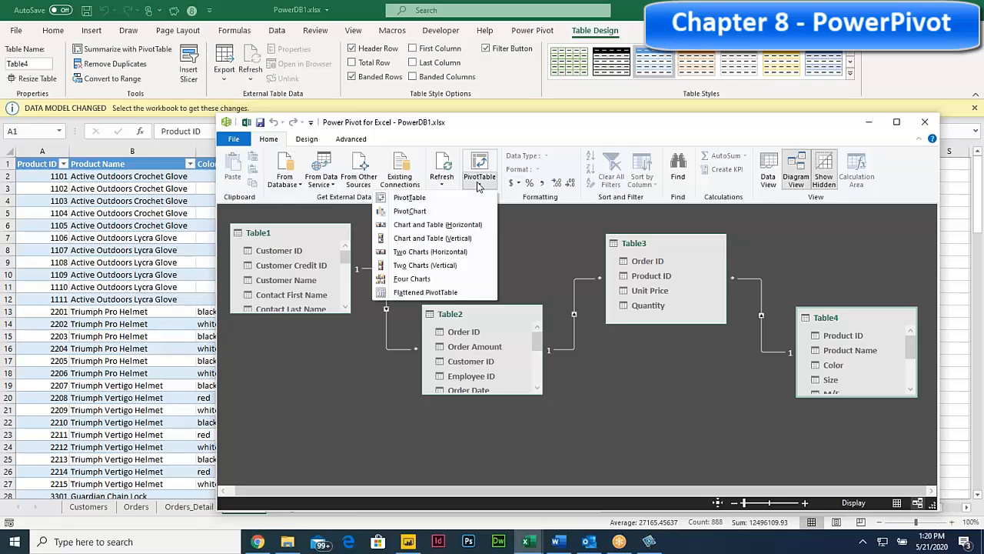
{"action": "left_click", "coordinate": [419, 200]}
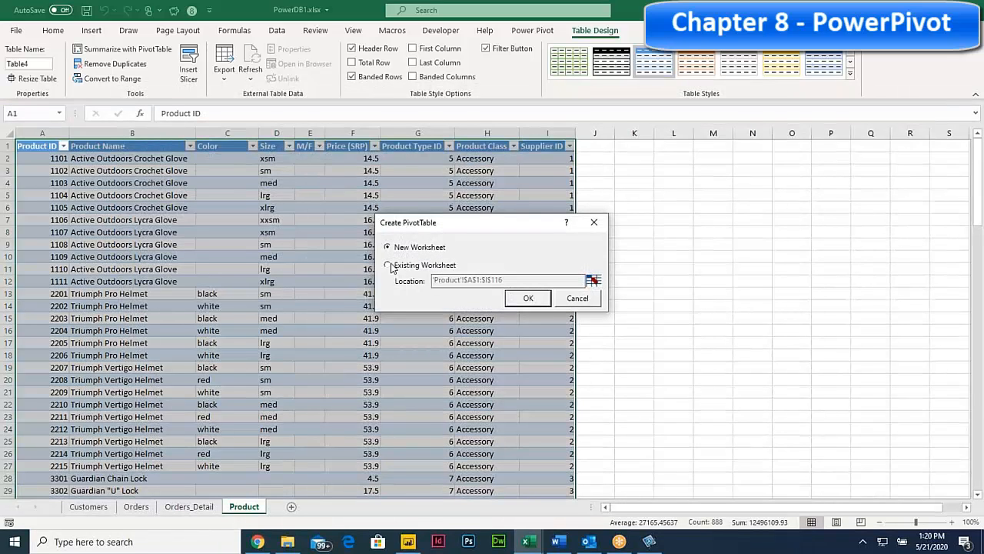
{"action": "left_click", "coordinate": [529, 299]}
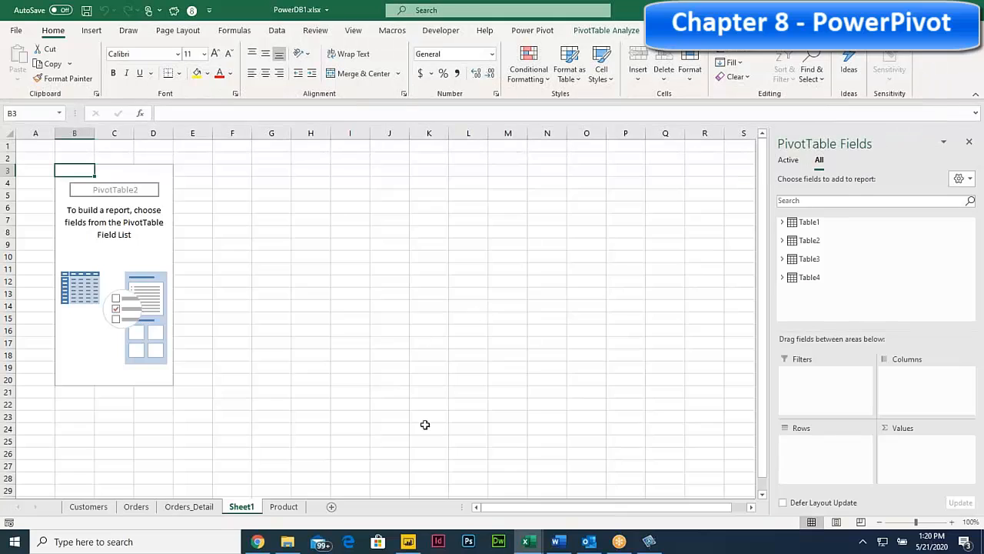
Step: Build the PivotTable with Customer Name from Table1 as rows and Order Amount from Table2 as summed values
{"action": "left_click", "coordinate": [783, 222]}
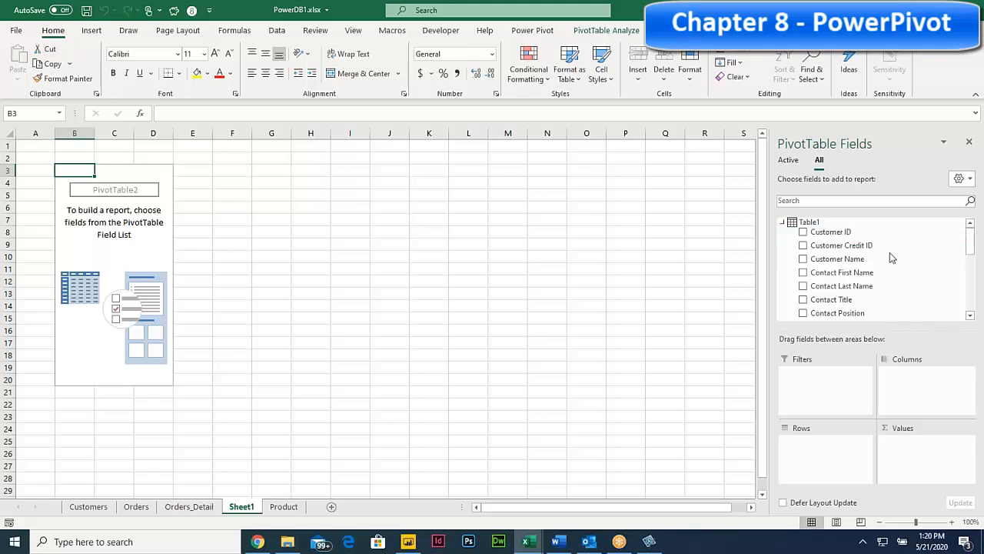
{"action": "left_click", "coordinate": [836, 260]}
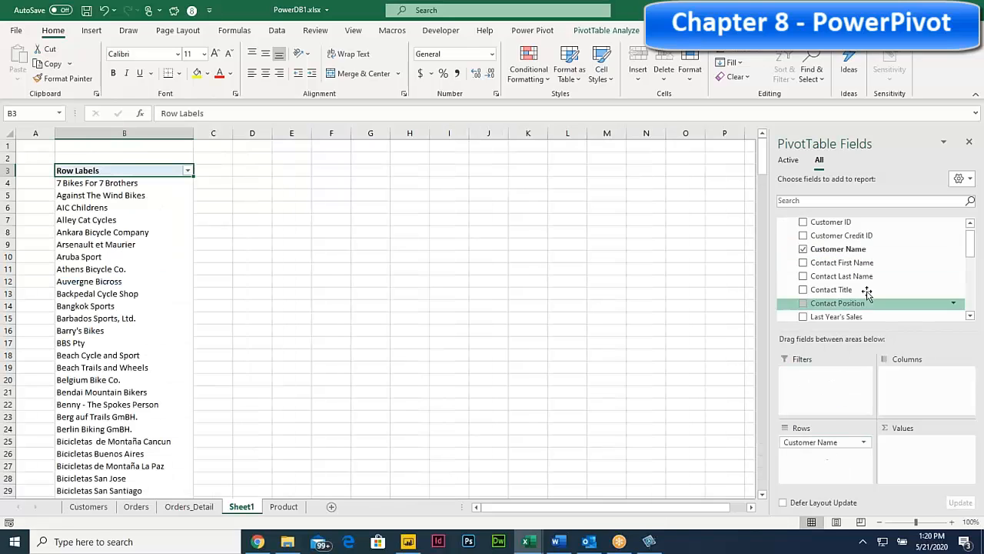
{"action": "scroll", "coordinate": [853, 288], "scroll_direction": "down", "scroll_amount": 5}
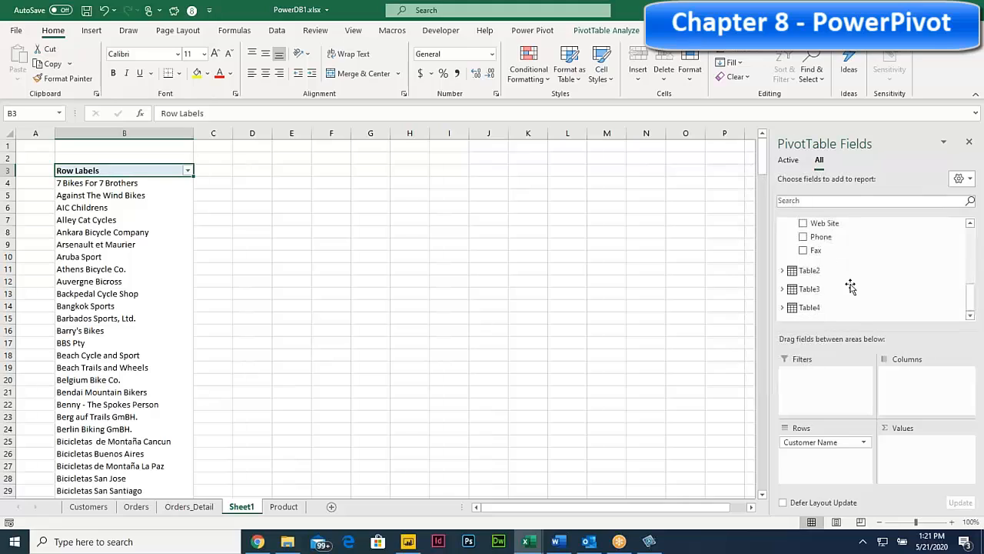
{"action": "left_click", "coordinate": [782, 271]}
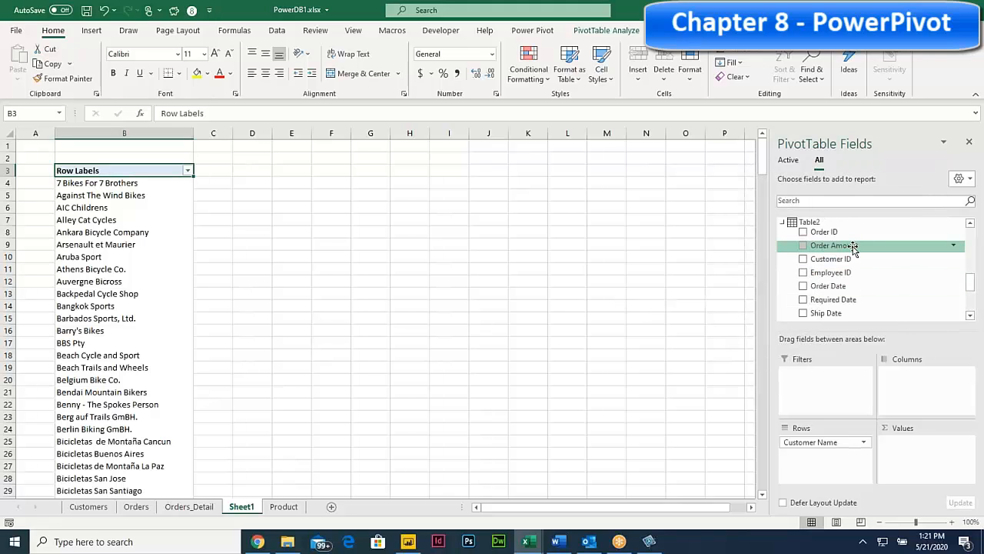
{"action": "left_click_drag", "start_coordinate": [851, 248], "coordinate": [933, 470]}
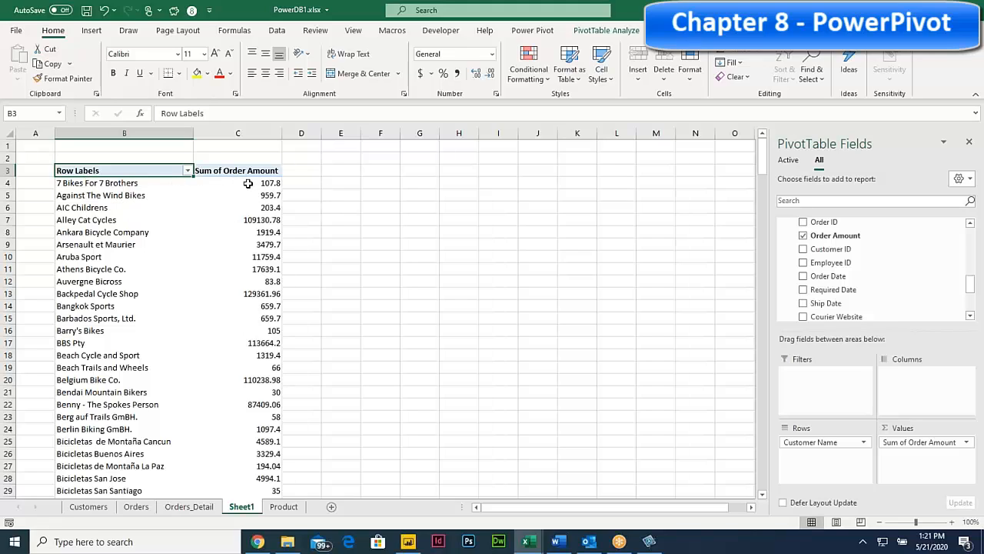
Step: Examine how the order amounts line up with the customer names in the PivotTable, and check the remaining tables in the field list
{"action": "left_click", "coordinate": [92, 183]}
{"action": "left_click", "coordinate": [253, 182]}
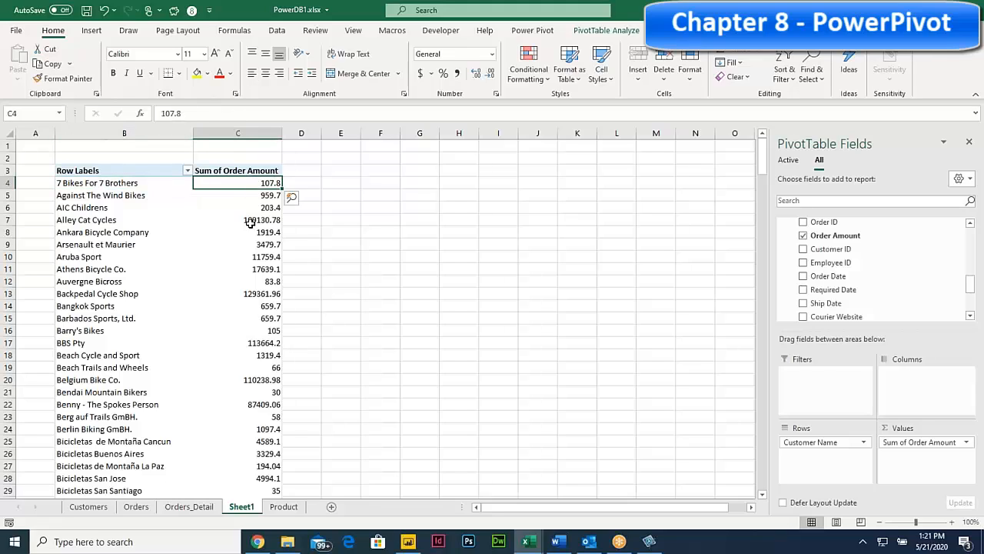
{"action": "left_click", "coordinate": [250, 221]}
{"action": "left_click", "coordinate": [200, 185]}
{"action": "left_click_drag", "start_coordinate": [77, 182], "coordinate": [66, 195]}
{"action": "left_click_drag", "start_coordinate": [266, 170], "coordinate": [265, 239]}
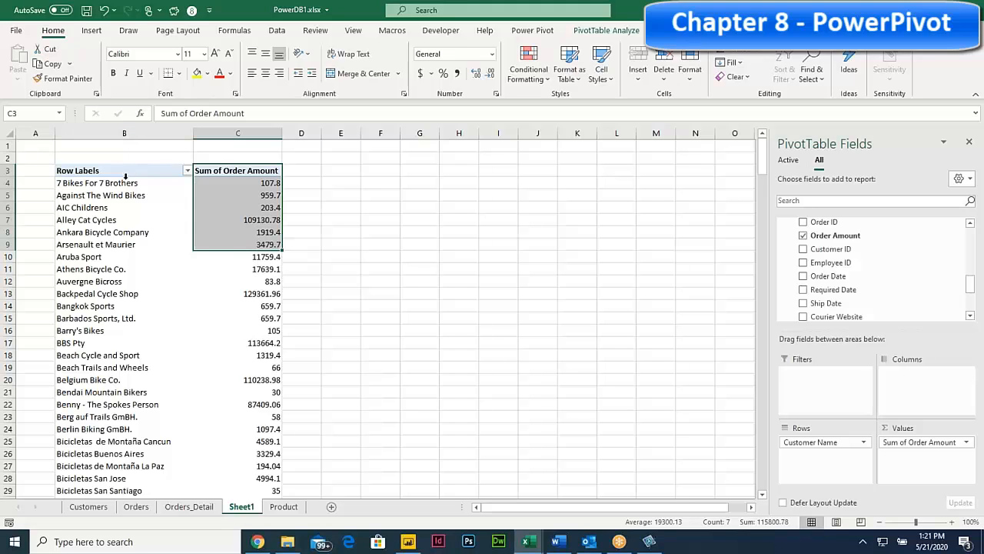
{"action": "left_click", "coordinate": [354, 207]}
{"action": "left_click", "coordinate": [136, 185]}
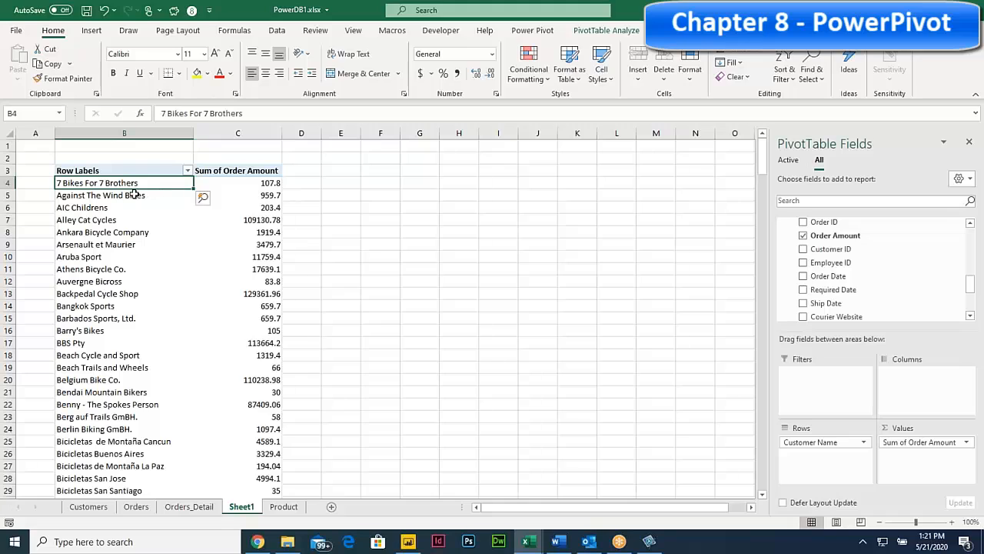
{"action": "scroll", "coordinate": [831, 243], "scroll_direction": "down", "scroll_amount": 3}
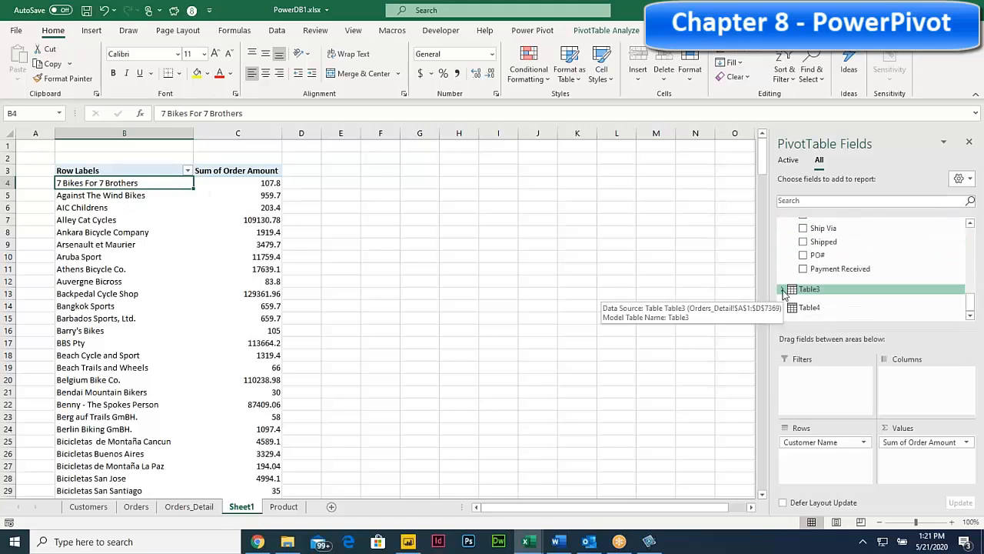
{"action": "left_click", "coordinate": [340, 193]}
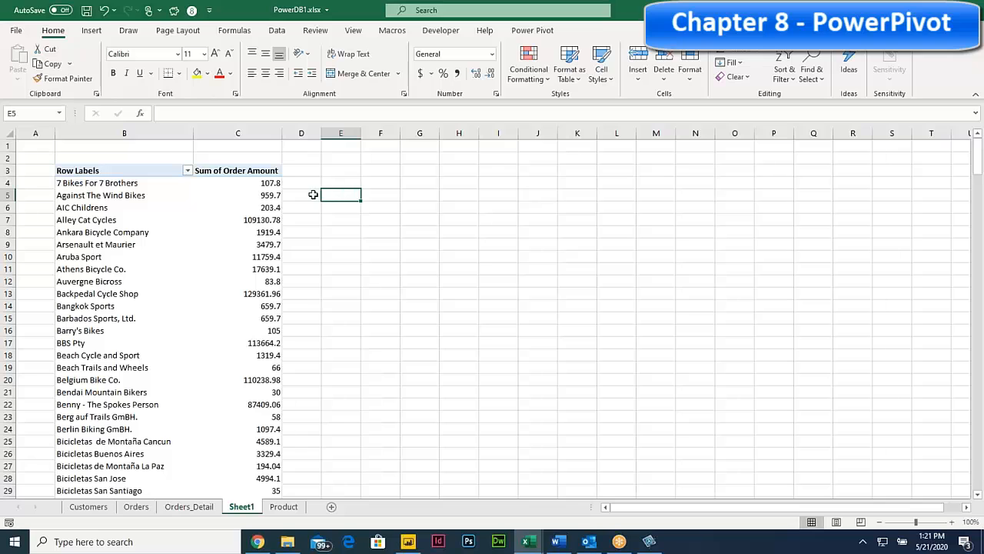
Step: Close PowerDB1.xlsx without saving the changes and reopen the original workbook
{"action": "left_click", "coordinate": [17, 31]}
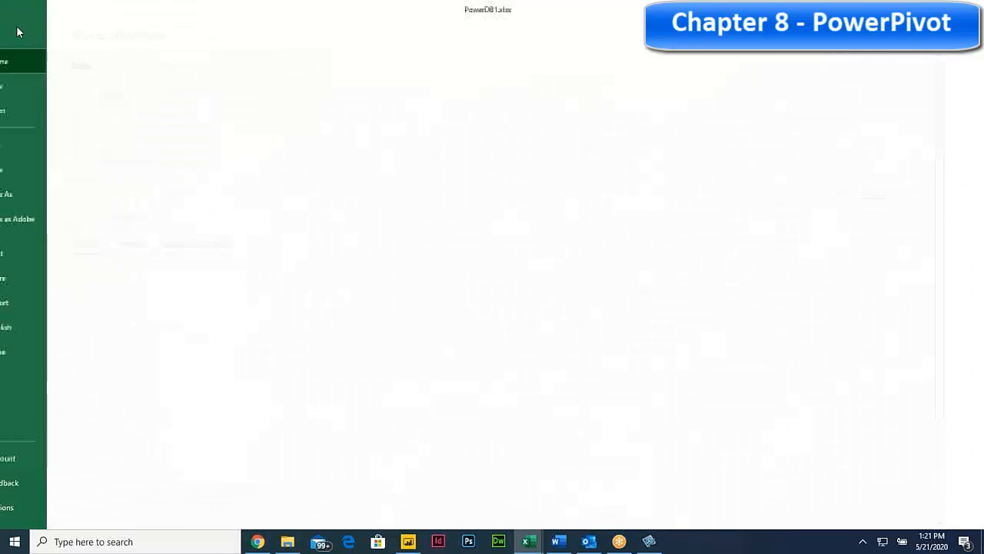
{"action": "left_click", "coordinate": [50, 352]}
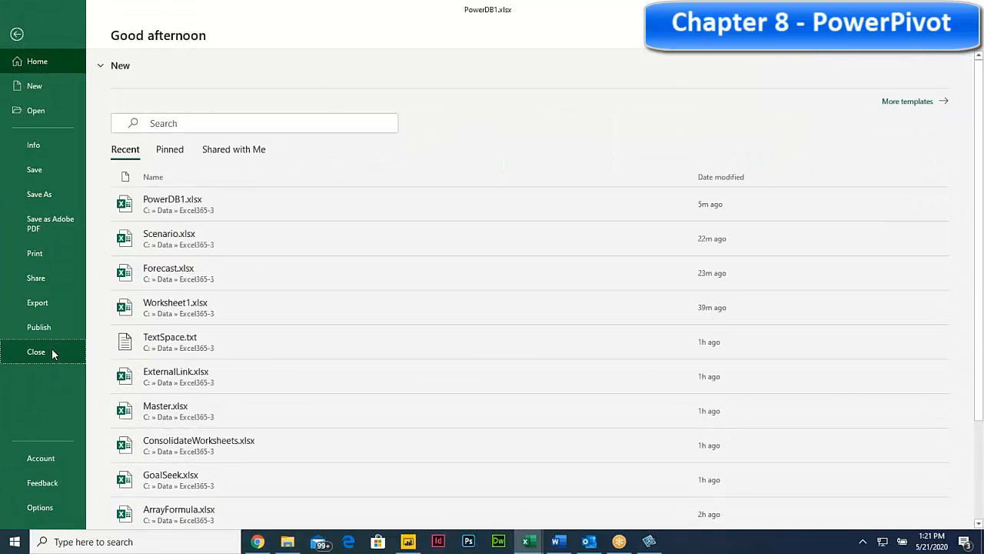
{"action": "left_click", "coordinate": [492, 285]}
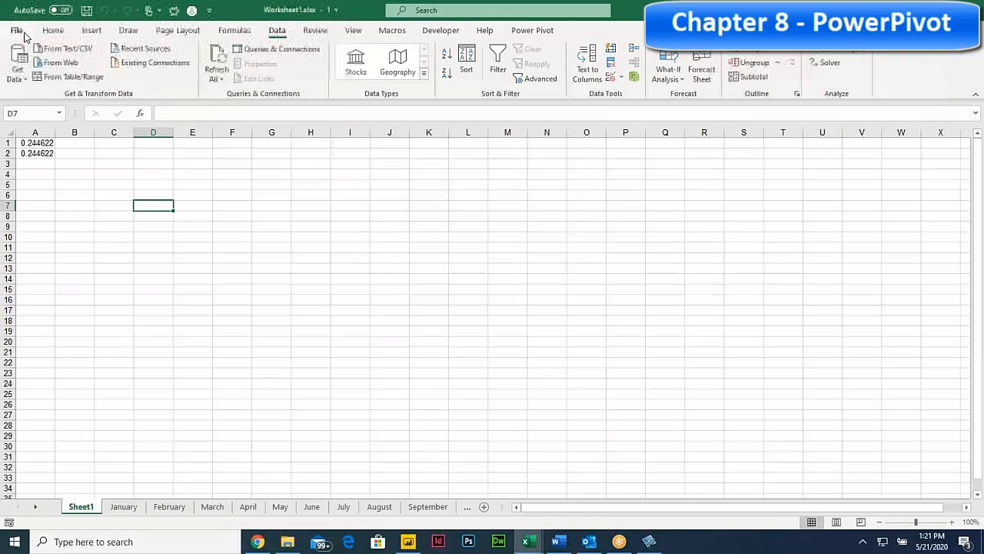
{"action": "left_click", "coordinate": [23, 35]}
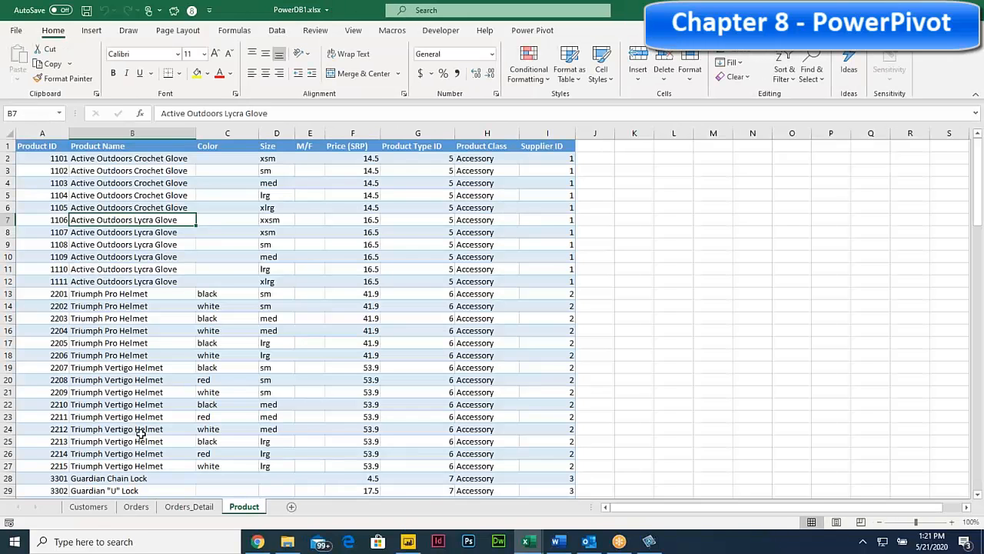
Step: Create a regular PivotTable on a new worksheet from the Customers table, without adding it to the data model
{"action": "left_click", "coordinate": [89, 507]}
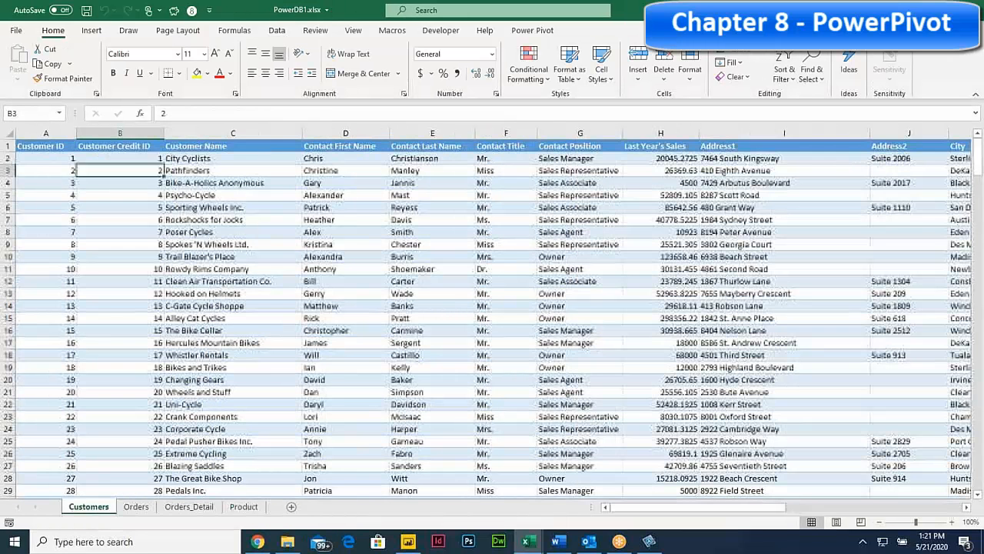
{"action": "left_click", "coordinate": [327, 282]}
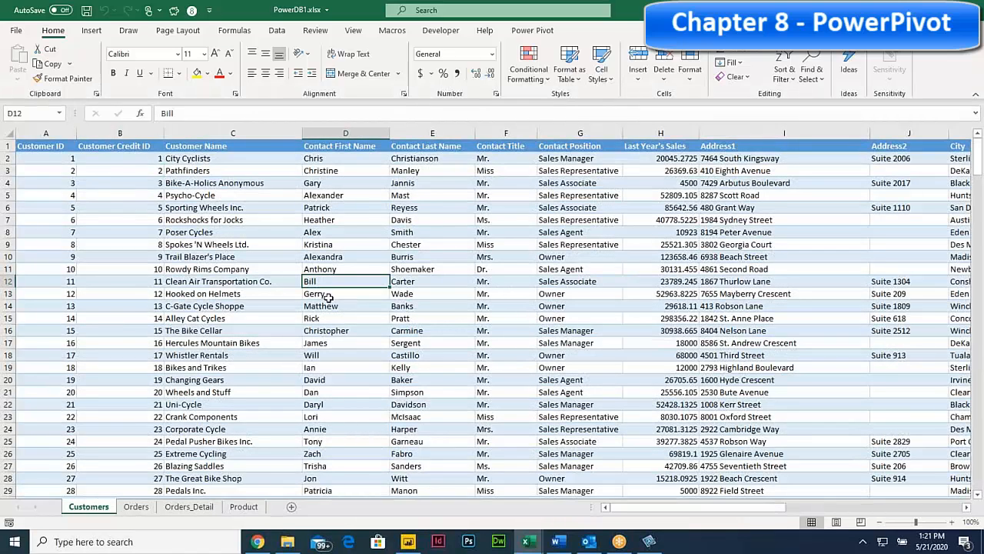
{"action": "left_click", "coordinate": [91, 30]}
{"action": "left_click", "coordinate": [22, 56]}
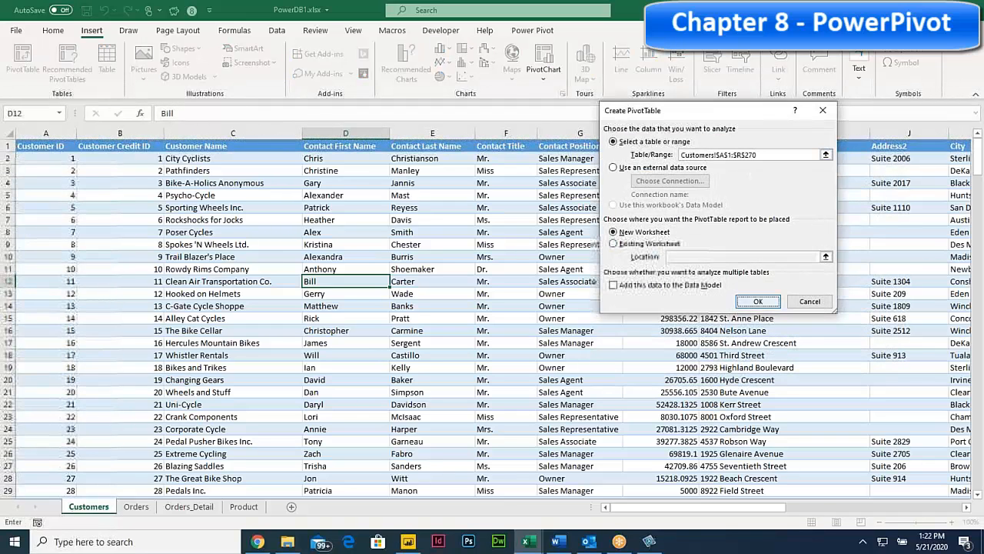
{"action": "key", "text": "Return"}
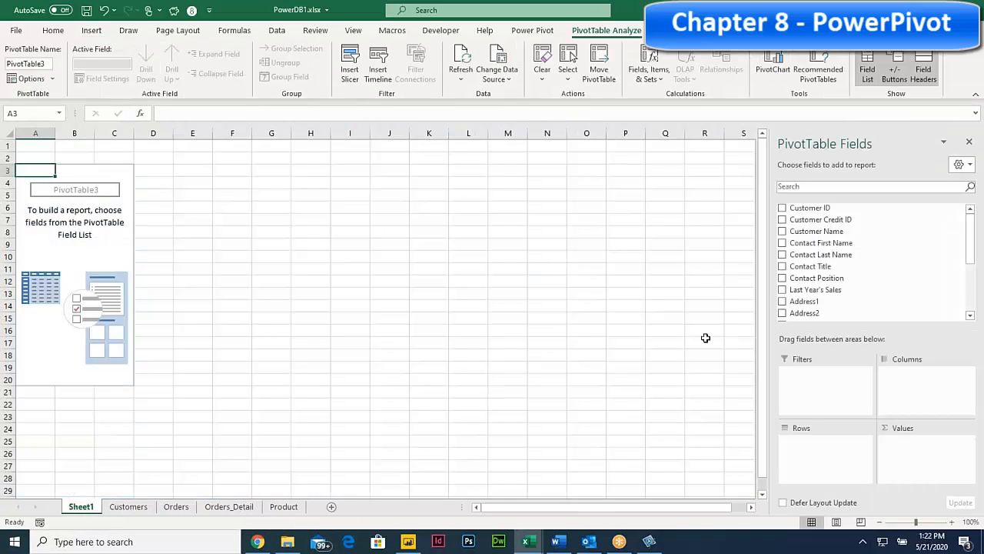
Step: Add Customer Name to the rows of the new PivotTable
{"action": "scroll", "coordinate": [848, 235], "scroll_direction": "down", "scroll_amount": 3}
{"action": "scroll", "coordinate": [845, 241], "scroll_direction": "up", "scroll_amount": 2}
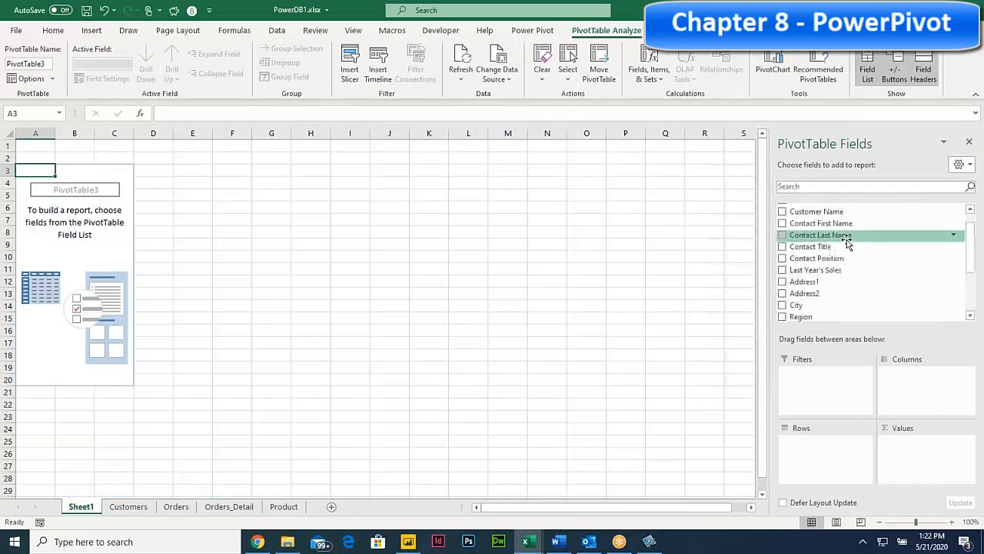
{"action": "scroll", "coordinate": [845, 241], "scroll_direction": "up", "scroll_amount": 1}
{"action": "scroll", "coordinate": [845, 238], "scroll_direction": "down", "scroll_amount": 3}
{"action": "scroll", "coordinate": [844, 234], "scroll_direction": "up", "scroll_amount": 3}
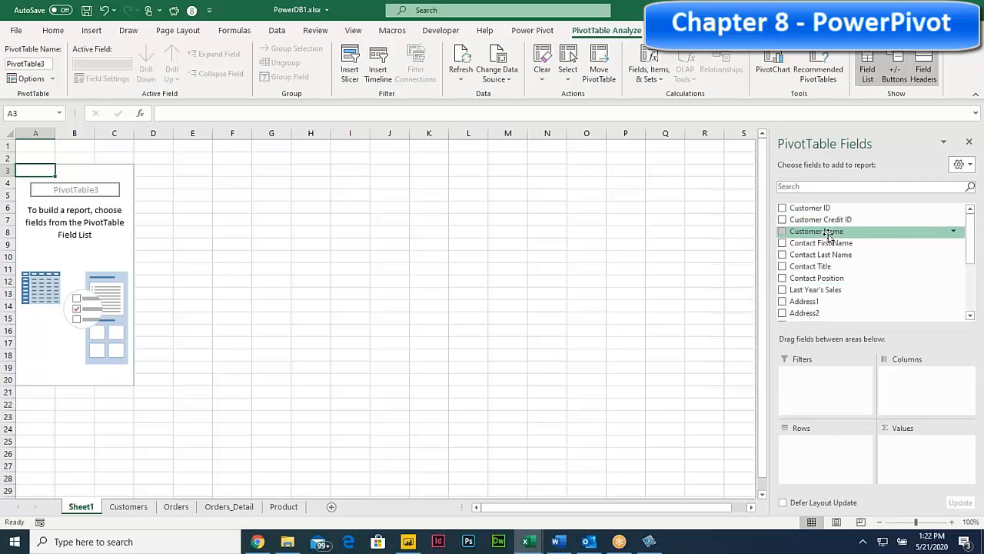
{"action": "left_click_drag", "start_coordinate": [827, 235], "coordinate": [820, 454]}
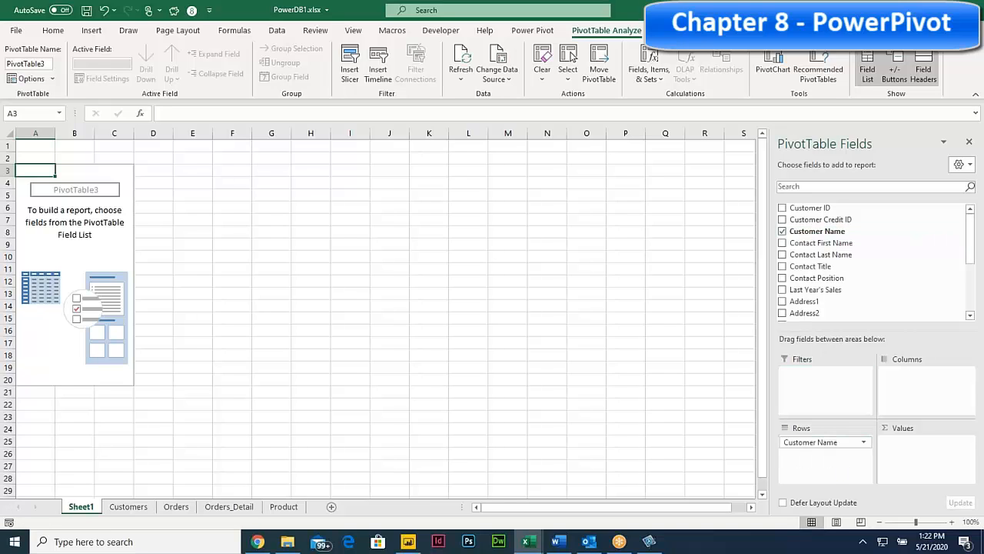
Step: Request more tables for the PivotTable and accept creating a new PivotTable that uses the Data Model
{"action": "scroll", "coordinate": [845, 283], "scroll_direction": "down", "scroll_amount": 3}
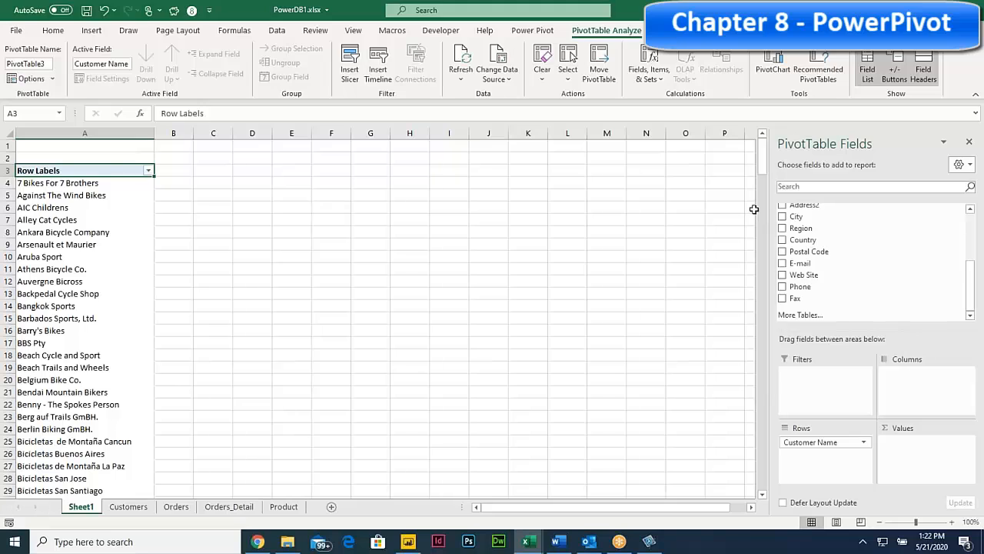
{"action": "scroll", "coordinate": [910, 212], "scroll_direction": "up", "scroll_amount": 3}
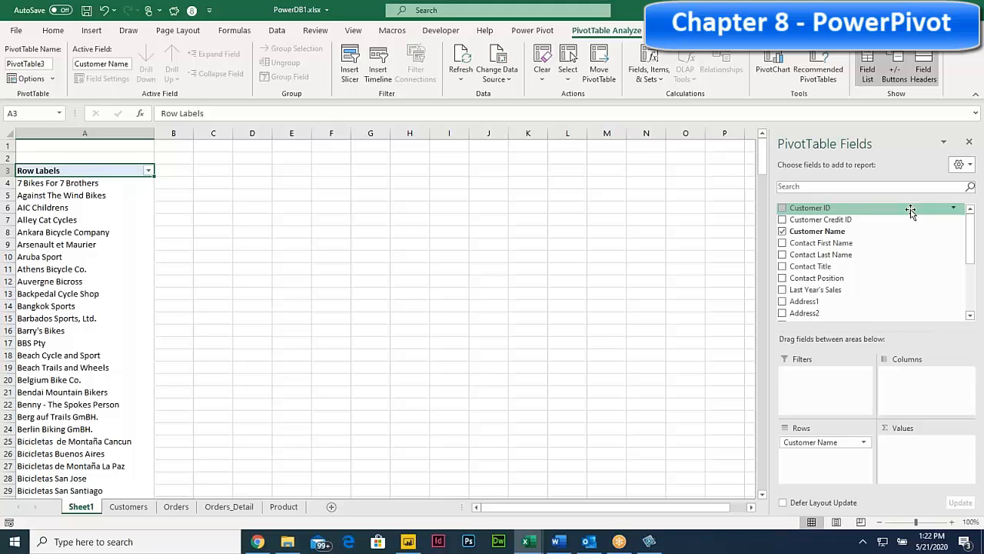
{"action": "scroll", "coordinate": [892, 235], "scroll_direction": "down", "scroll_amount": 3}
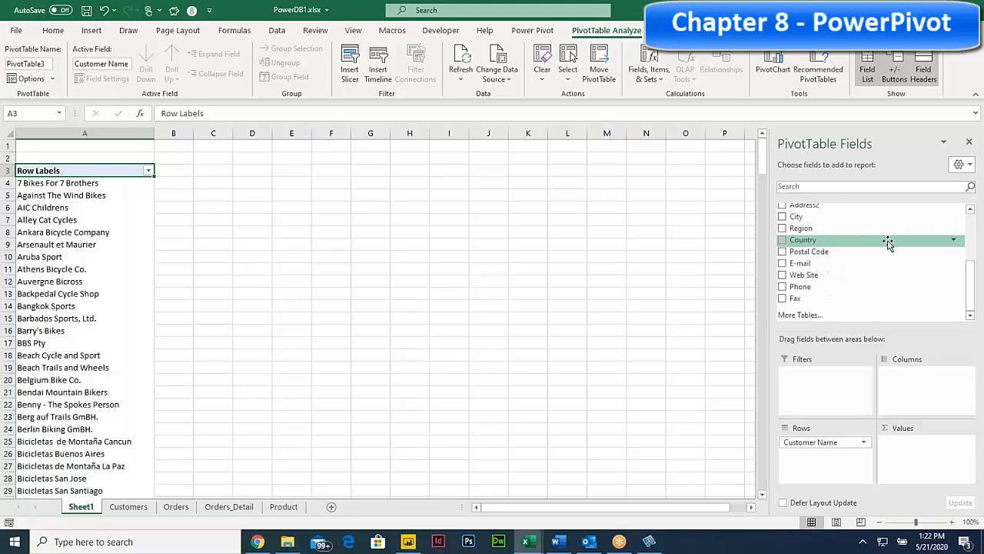
{"action": "left_click", "coordinate": [802, 314]}
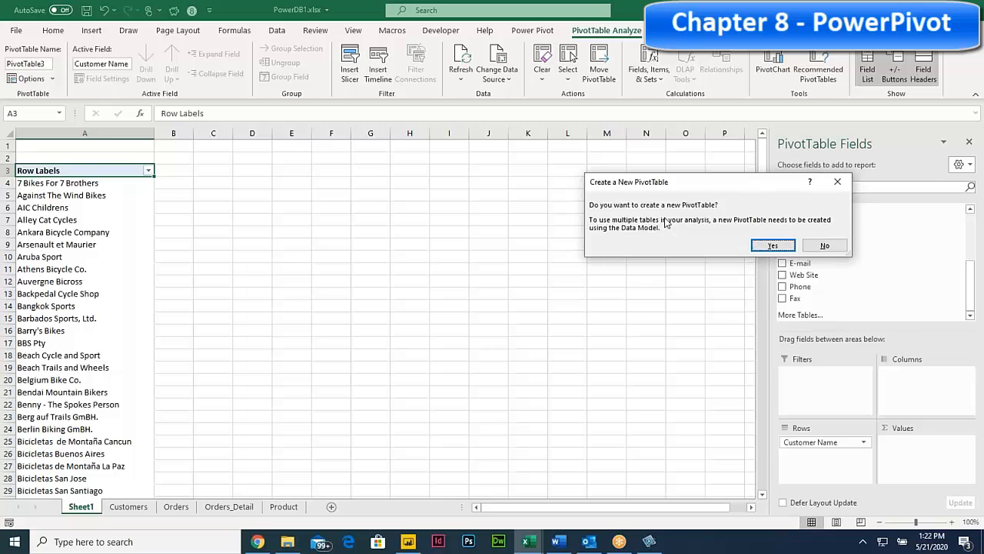
{"action": "left_click", "coordinate": [773, 246]}
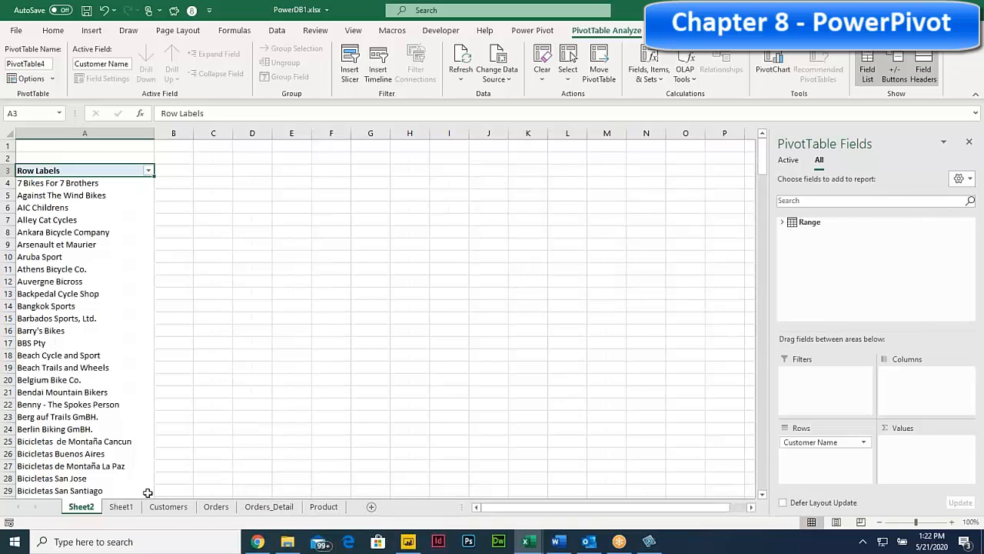
Step: Return to the PivotTable on Sheet1, request more tables again and decline creating a new PivotTable
{"action": "left_click", "coordinate": [121, 508]}
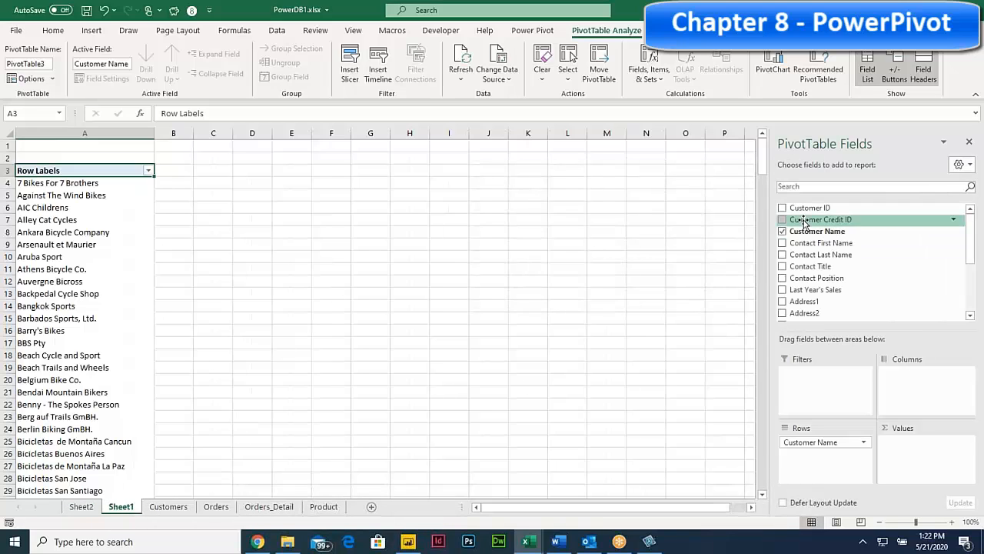
{"action": "scroll", "coordinate": [824, 259], "scroll_direction": "down", "scroll_amount": 3}
{"action": "left_click", "coordinate": [819, 318]}
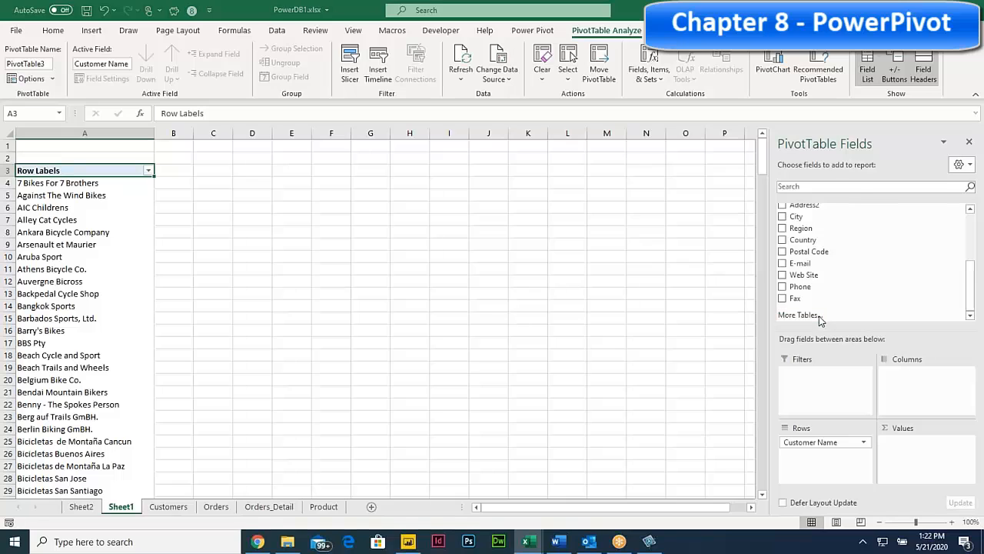
{"action": "left_click", "coordinate": [824, 244]}
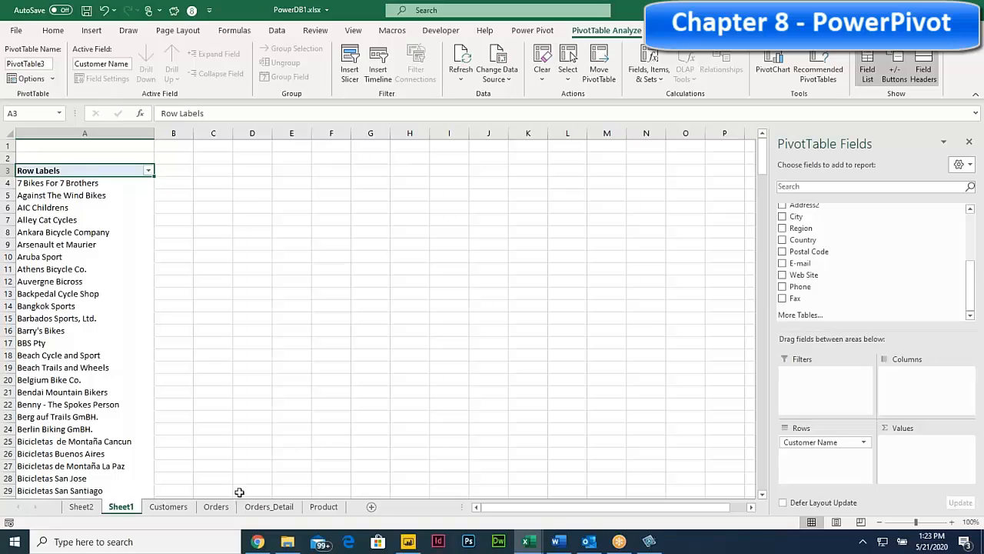
Step: Compare the source data on the Orders and Customers worksheets
{"action": "left_click", "coordinate": [216, 507]}
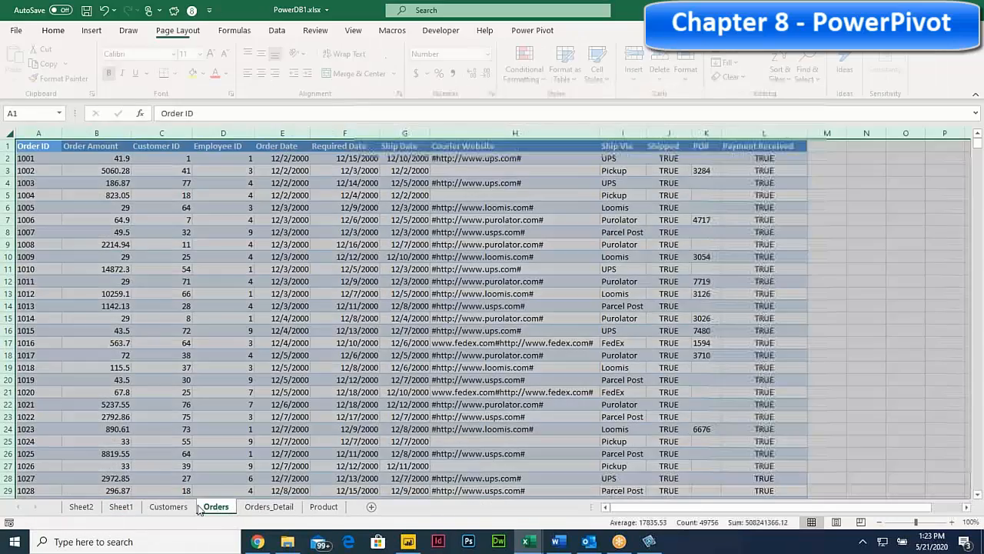
{"action": "key", "text": "ctrl+Page_Up"}
{"action": "key", "text": "ctrl+a"}
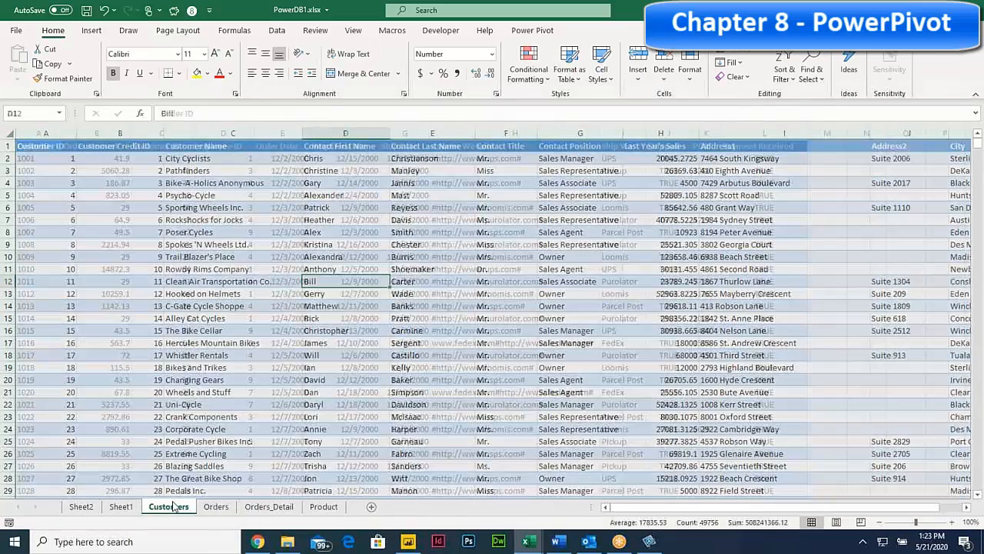
{"action": "left_click", "coordinate": [216, 506]}
{"action": "left_click", "coordinate": [163, 509]}
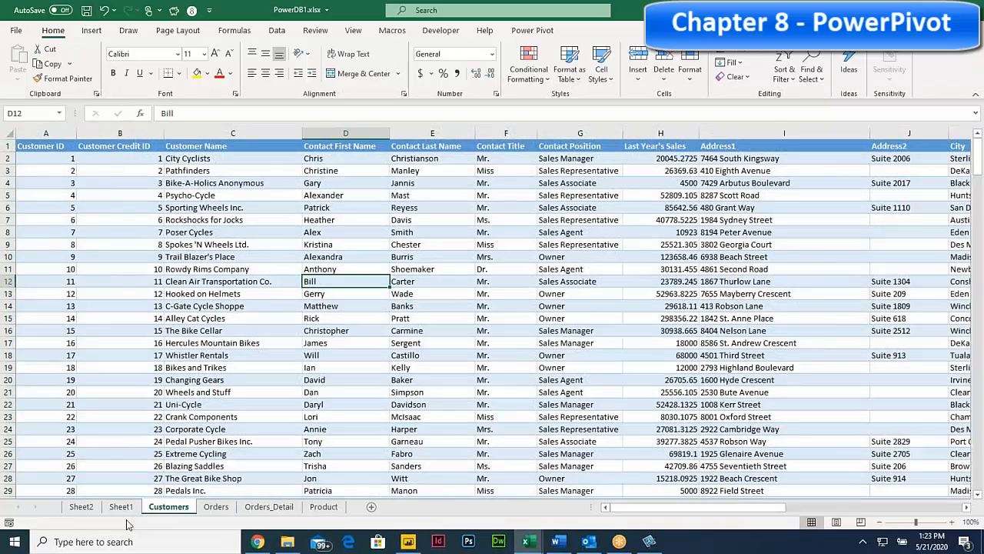
Step: Review the More Tables prompt for the Sheet1 PivotTable once more and dismiss it without creating a PivotTable
{"action": "left_click", "coordinate": [120, 507]}
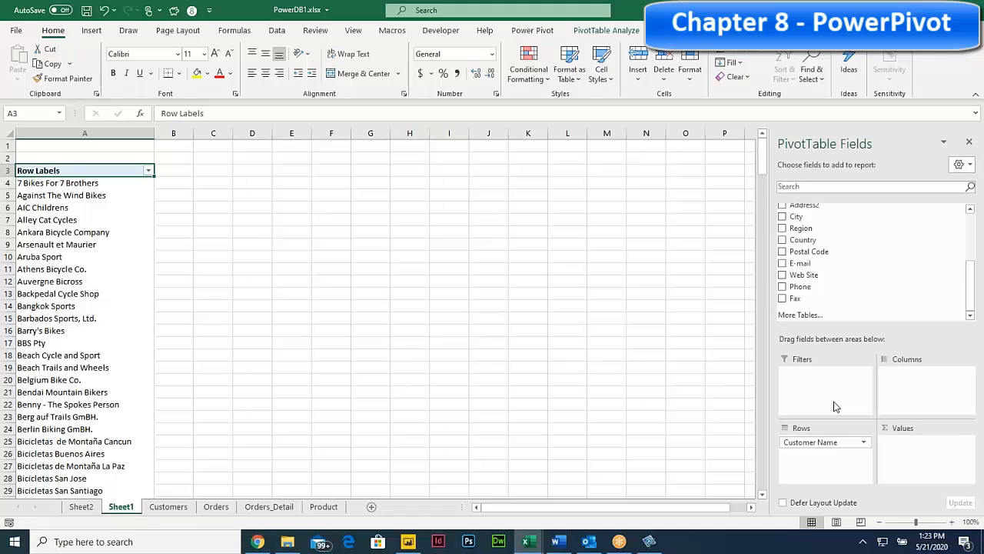
{"action": "left_click", "coordinate": [796, 314]}
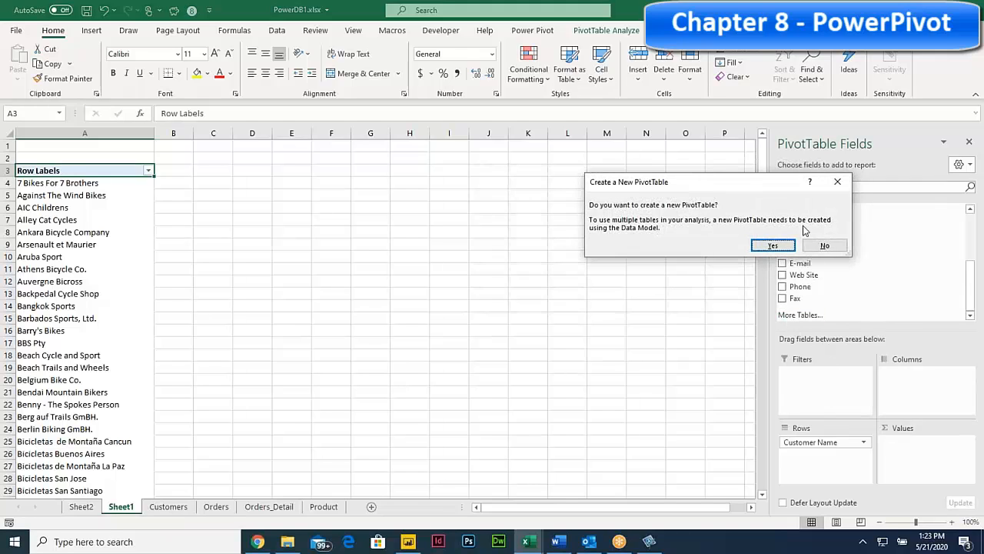
{"action": "left_click", "coordinate": [825, 245]}
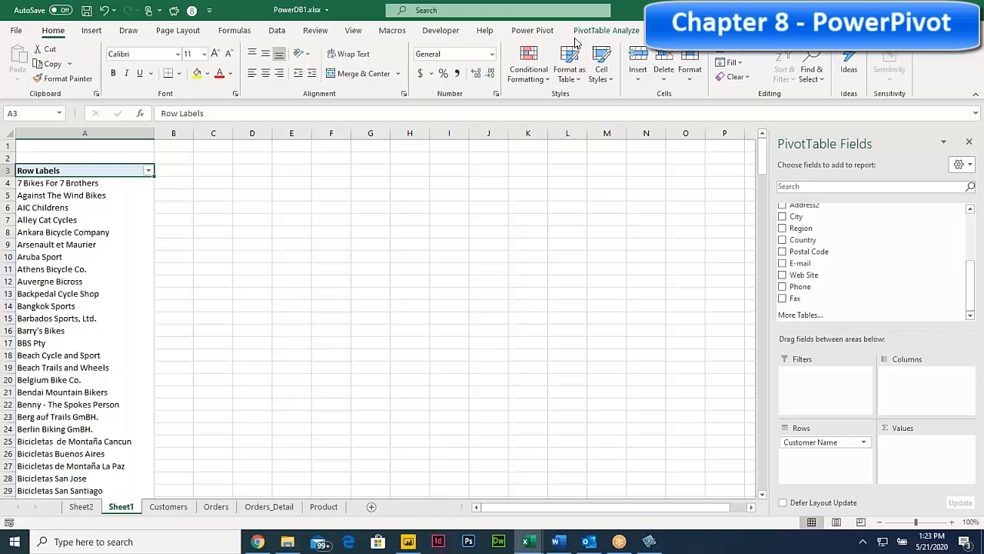
Step: Add the Customers worksheet data to the Data Model as a table with headers, and compare the Range and Table1 entries
{"action": "left_click", "coordinate": [539, 33]}
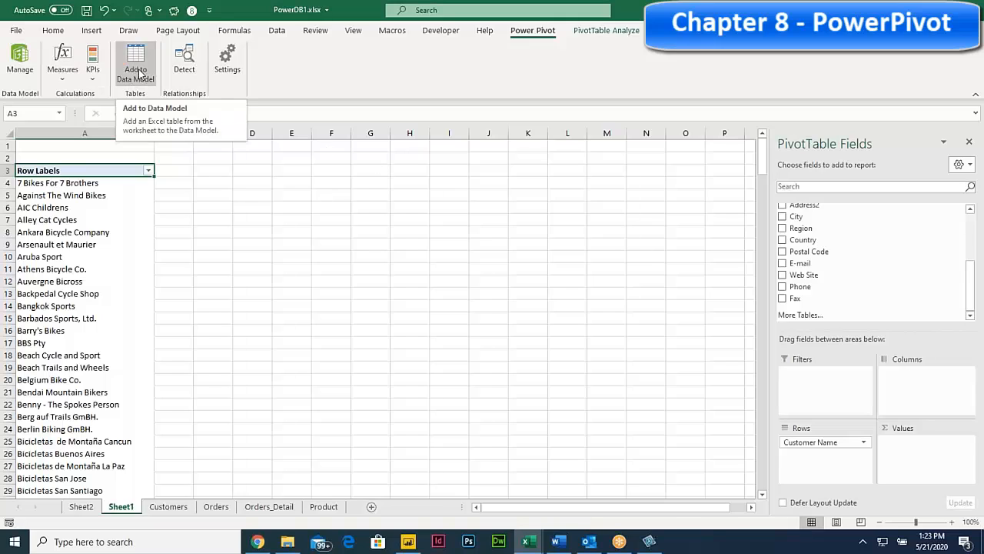
{"action": "left_click", "coordinate": [168, 507]}
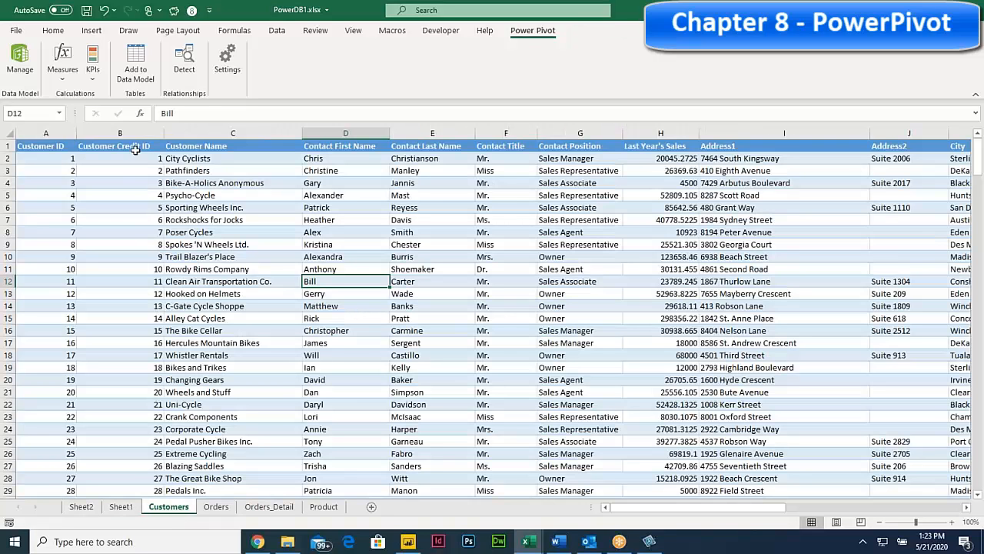
{"action": "left_click", "coordinate": [135, 61]}
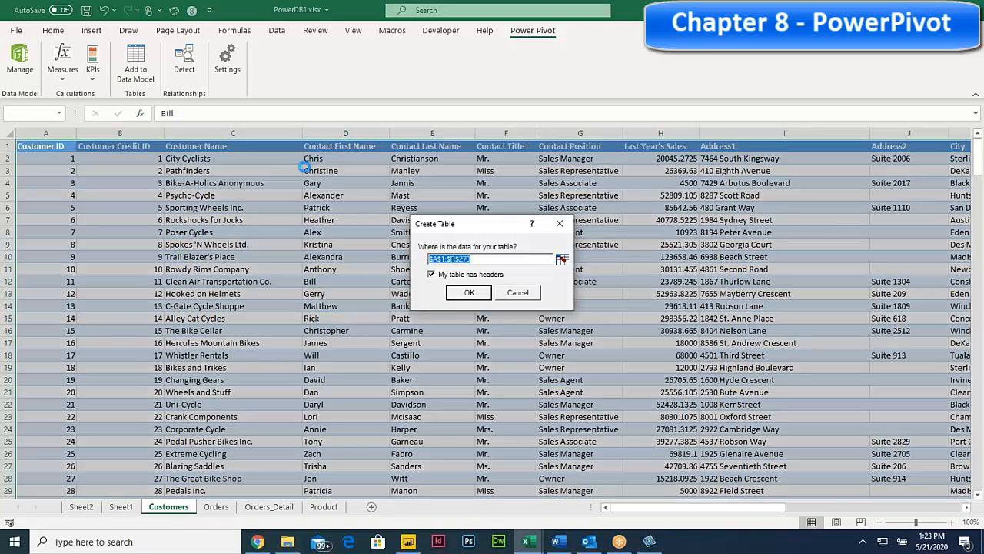
{"action": "left_click", "coordinate": [468, 292]}
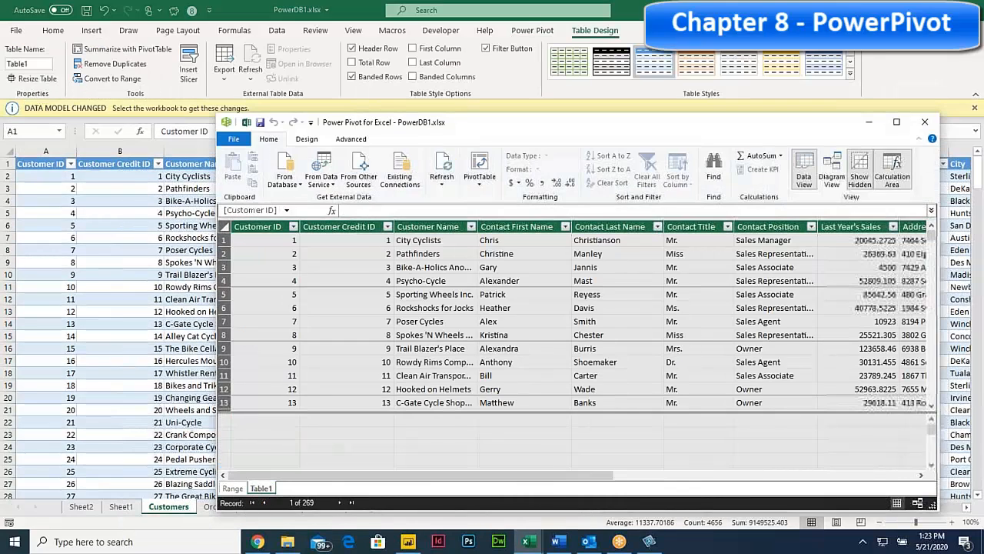
{"action": "left_click", "coordinate": [263, 489]}
{"action": "left_click", "coordinate": [235, 489]}
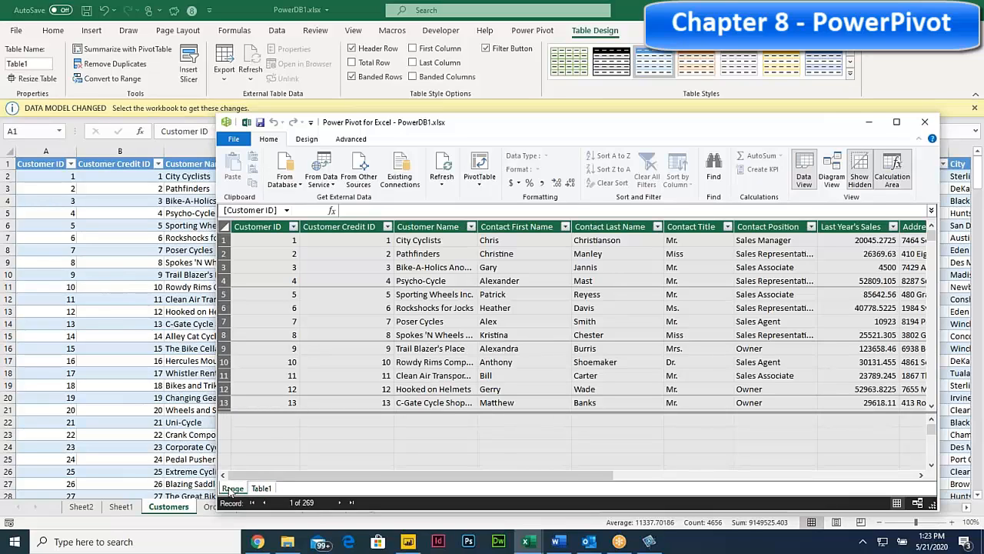
{"action": "left_click", "coordinate": [263, 489]}
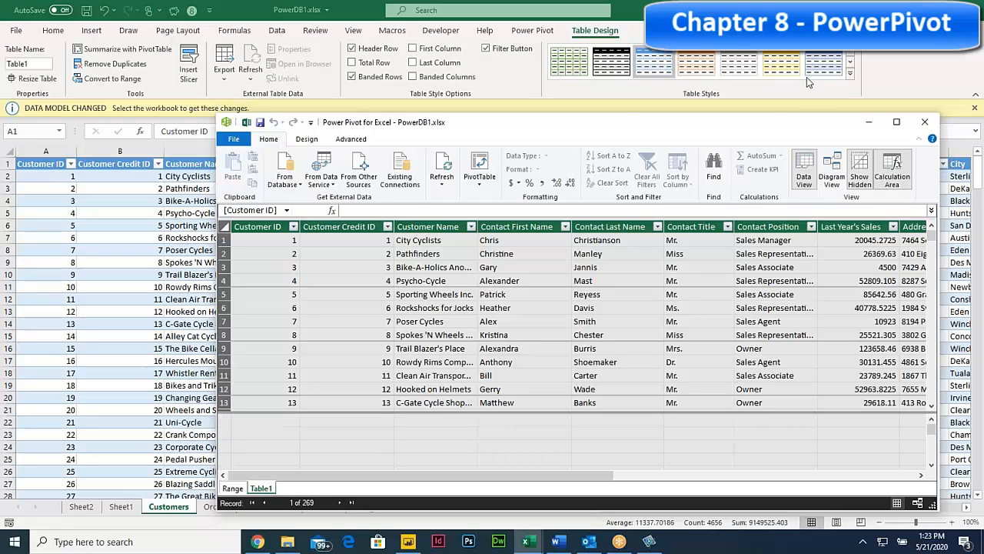
{"action": "left_click_drag", "start_coordinate": [736, 126], "coordinate": [627, 123]}
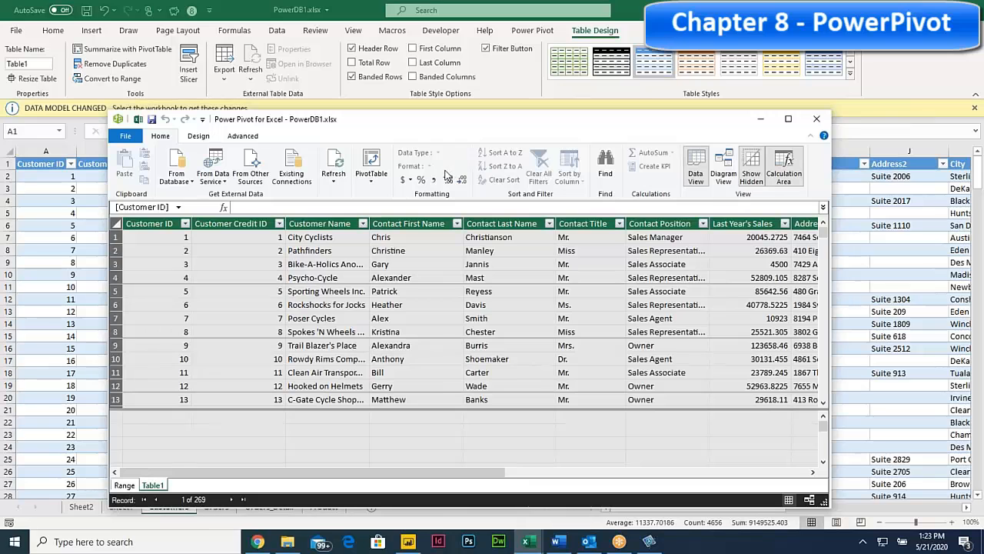
Step: Add the Orders worksheet data to the Data Model as a table with headers
{"action": "left_click", "coordinate": [72, 430]}
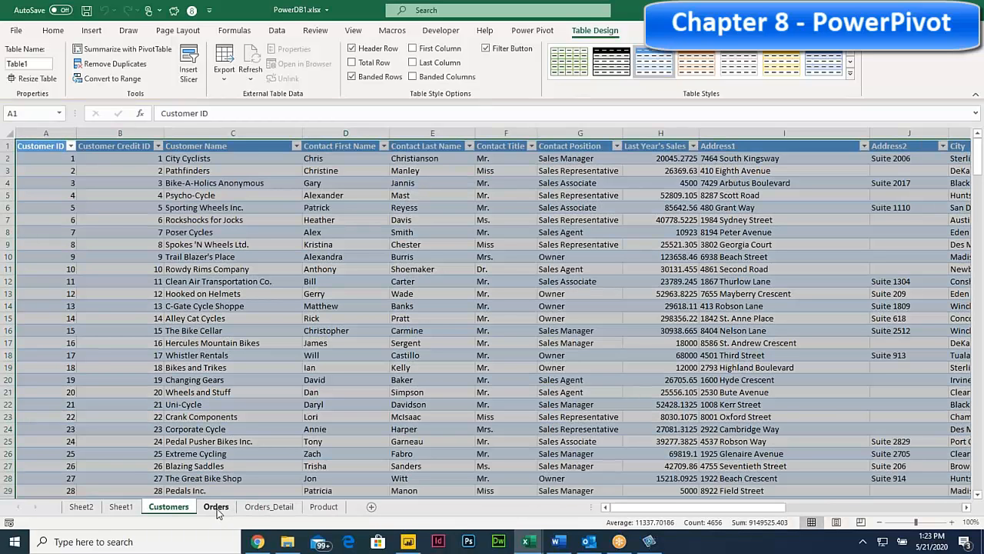
{"action": "left_click", "coordinate": [216, 507]}
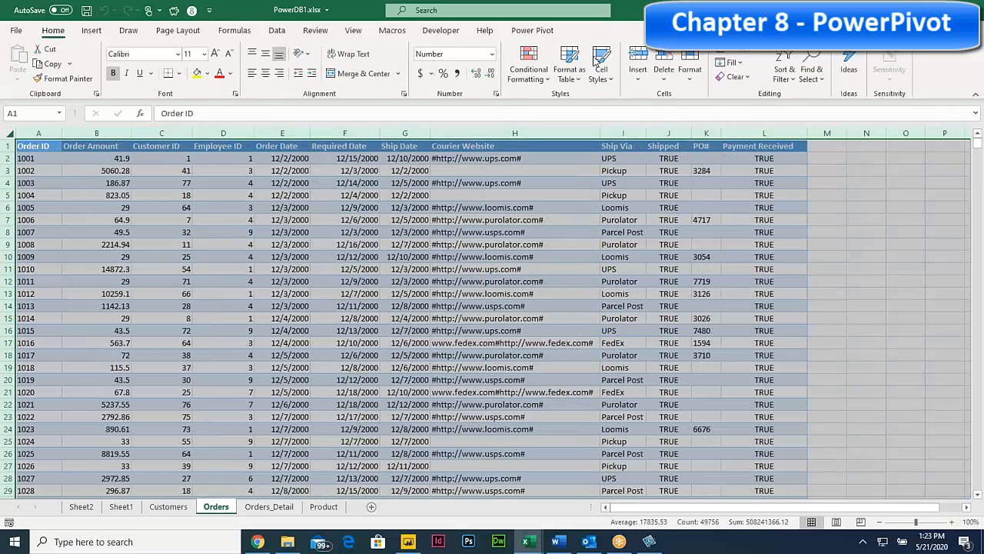
{"action": "left_click", "coordinate": [531, 31]}
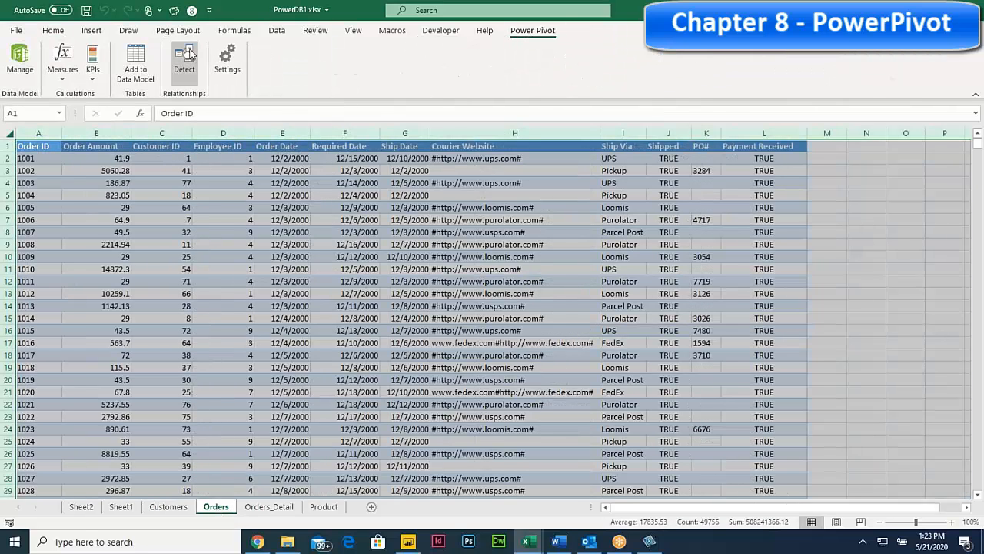
{"action": "left_click", "coordinate": [136, 59]}
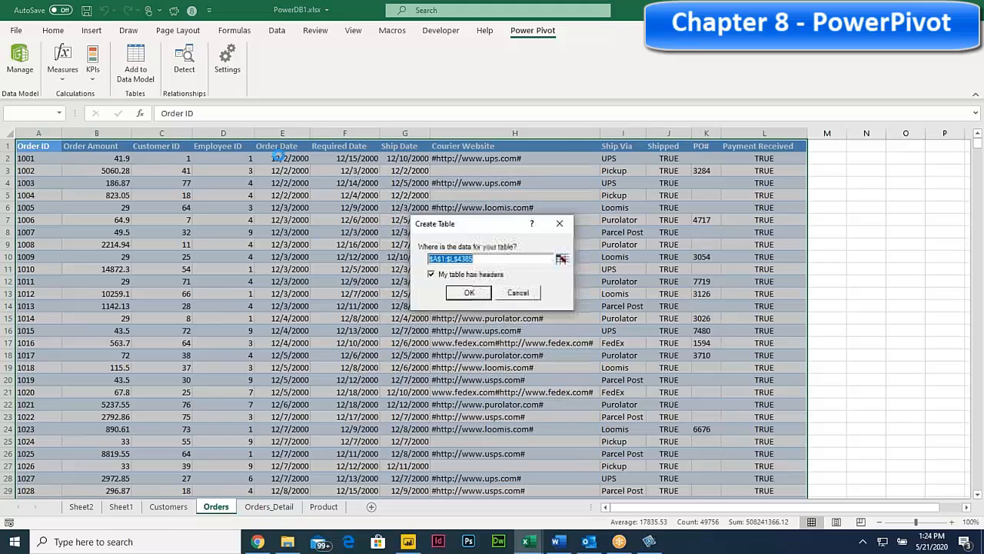
{"action": "left_click", "coordinate": [469, 293]}
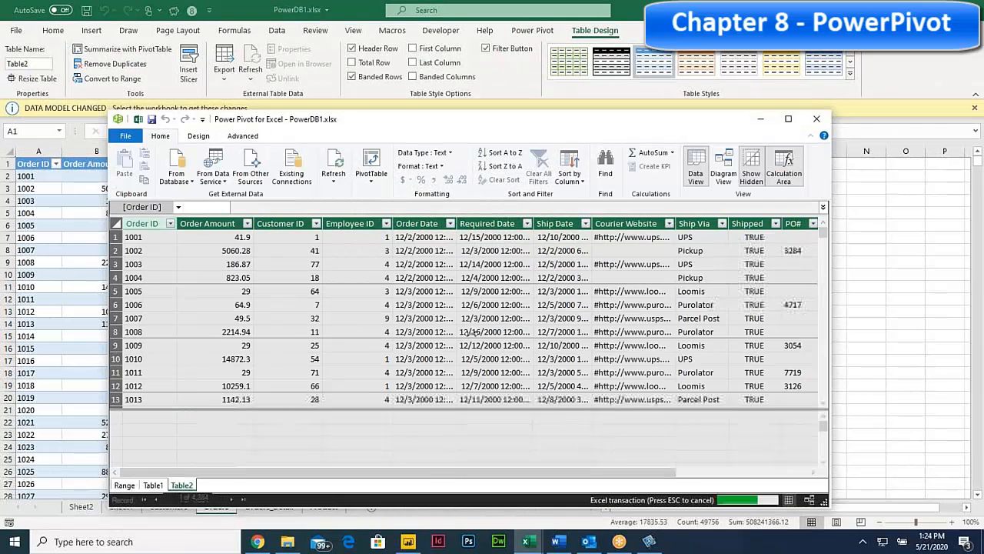
Step: In the model diagram, relate Customer ID in Range to Customer ID in Table2, and move Table1 below Range
{"action": "left_click", "coordinate": [723, 165]}
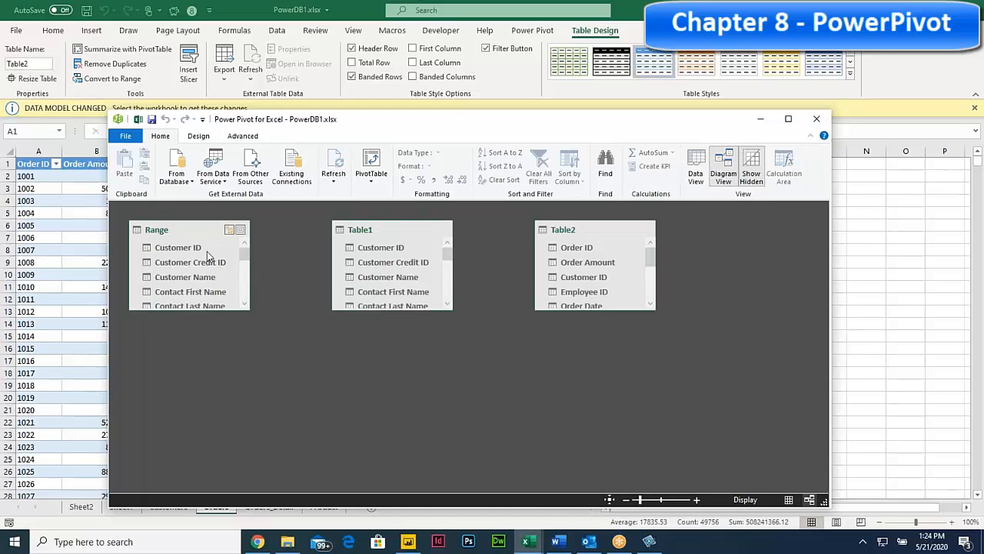
{"action": "left_click_drag", "start_coordinate": [187, 254], "coordinate": [578, 270]}
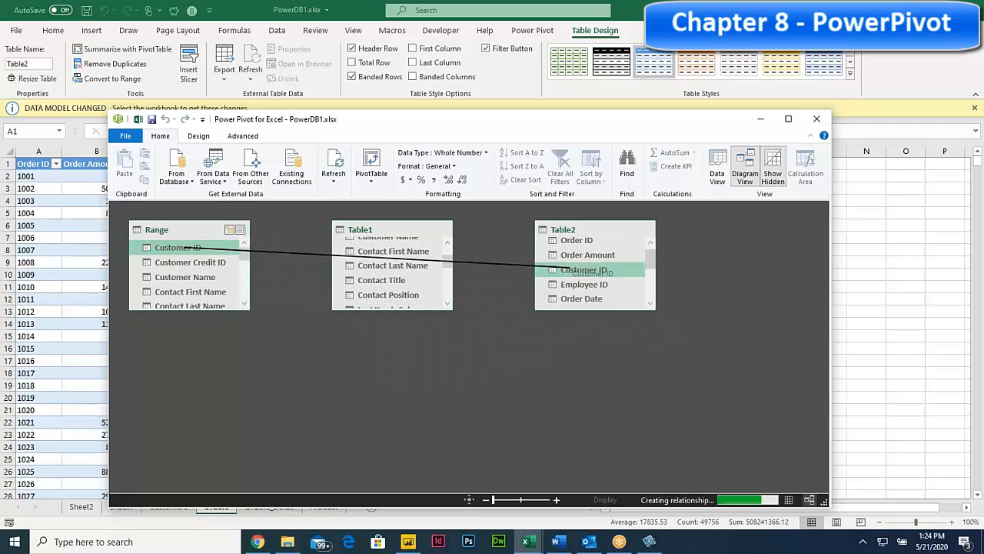
{"action": "left_click_drag", "start_coordinate": [385, 228], "coordinate": [216, 343]}
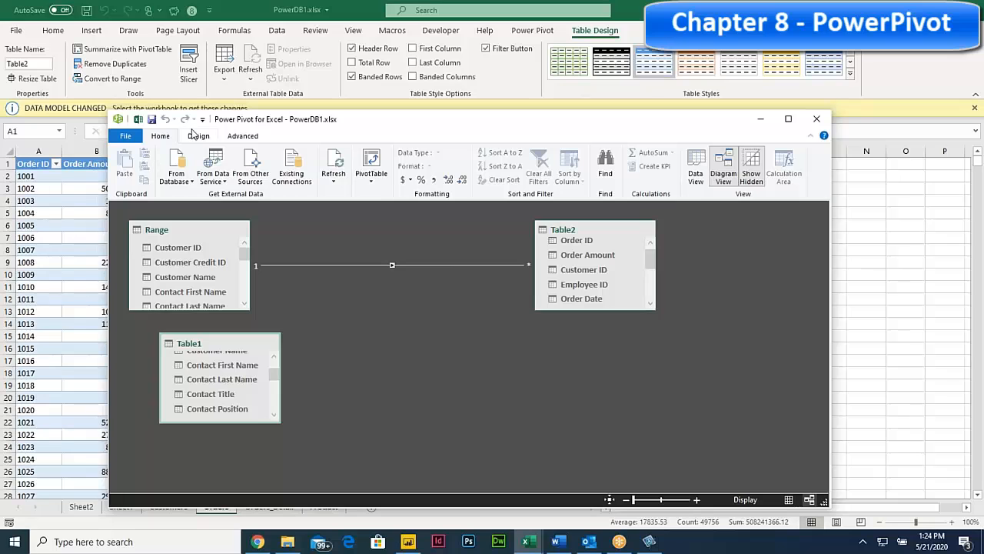
{"action": "left_click", "coordinate": [816, 119]}
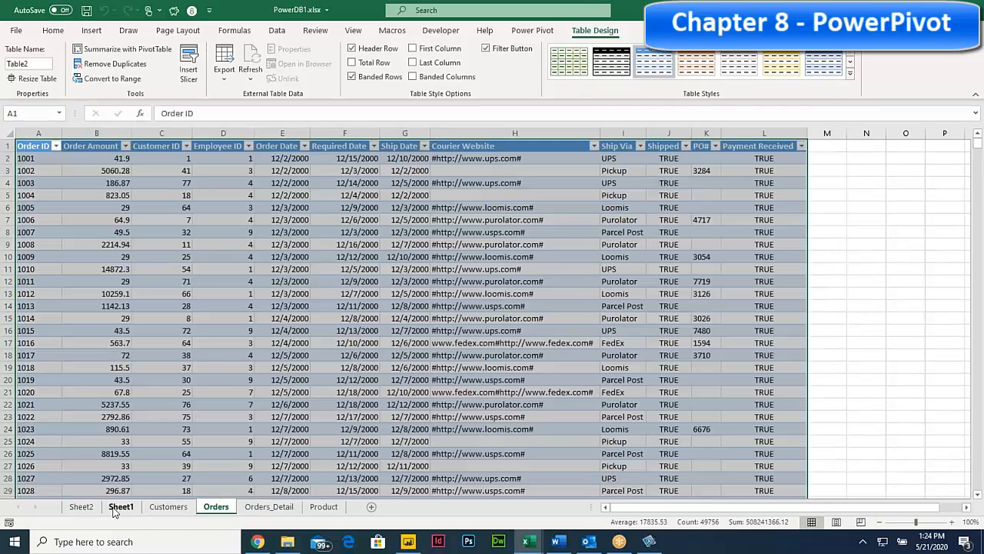
Step: Request more tables for the Sheet1 PivotTable and accept creating a new PivotTable that uses the Data Model
{"action": "left_click", "coordinate": [115, 508]}
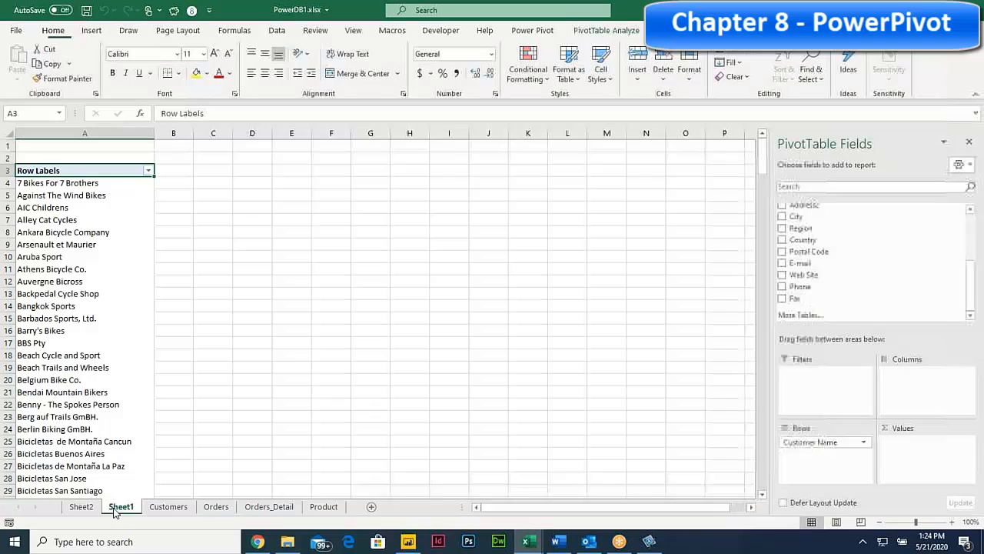
{"action": "left_click", "coordinate": [803, 315]}
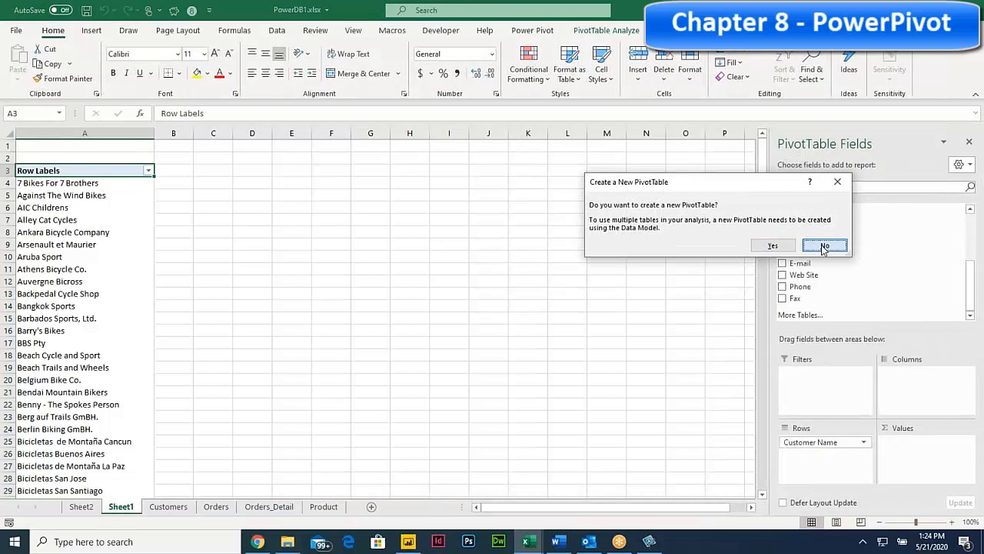
{"action": "left_click", "coordinate": [824, 245]}
{"action": "left_click", "coordinate": [812, 323]}
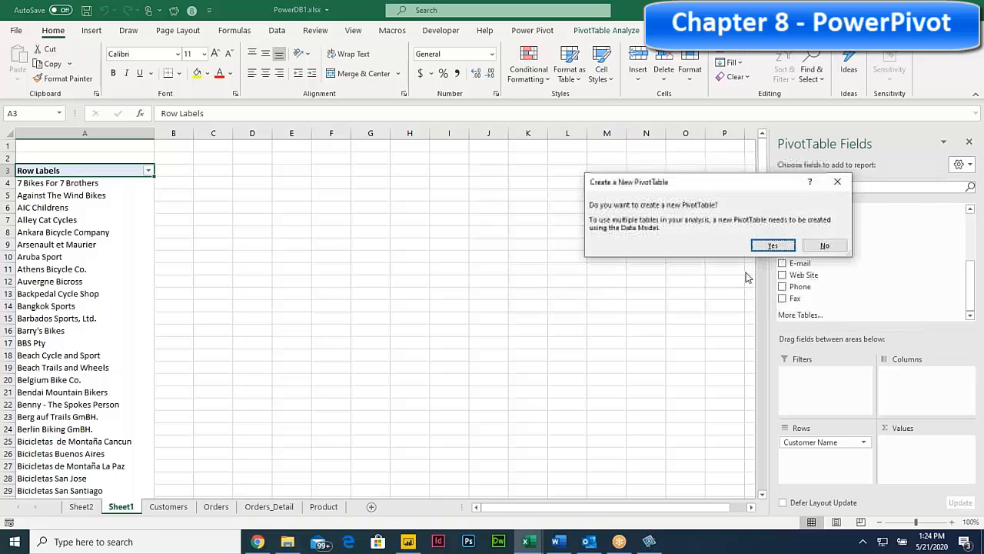
{"action": "left_click", "coordinate": [771, 245]}
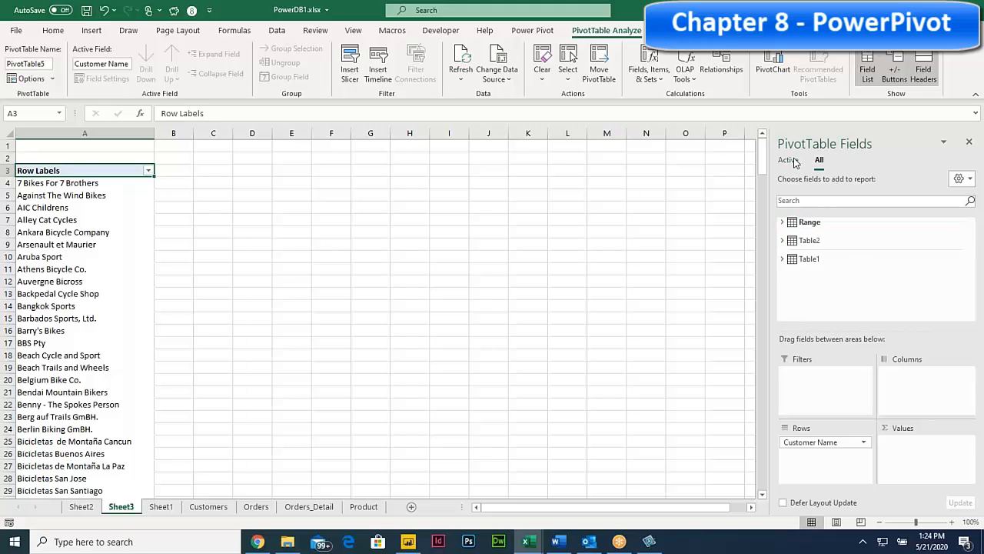
Step: Add Order Amount from Table2 to the new PivotTable's values and check the amounts of the first customers
{"action": "left_click", "coordinate": [805, 243]}
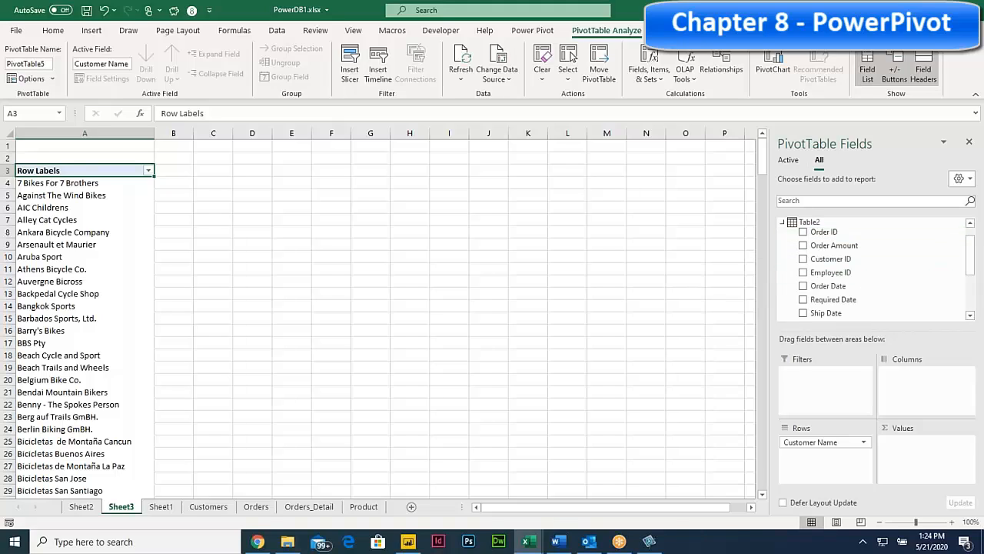
{"action": "scroll", "coordinate": [854, 282], "scroll_direction": "down", "scroll_amount": 1}
{"action": "scroll", "coordinate": [856, 284], "scroll_direction": "up", "scroll_amount": 1}
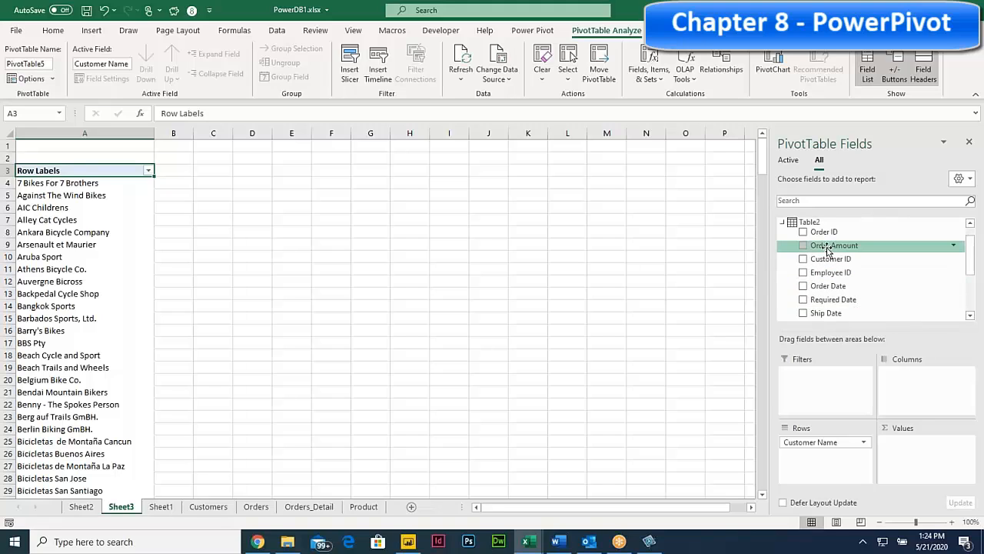
{"action": "left_click_drag", "start_coordinate": [830, 245], "coordinate": [916, 453]}
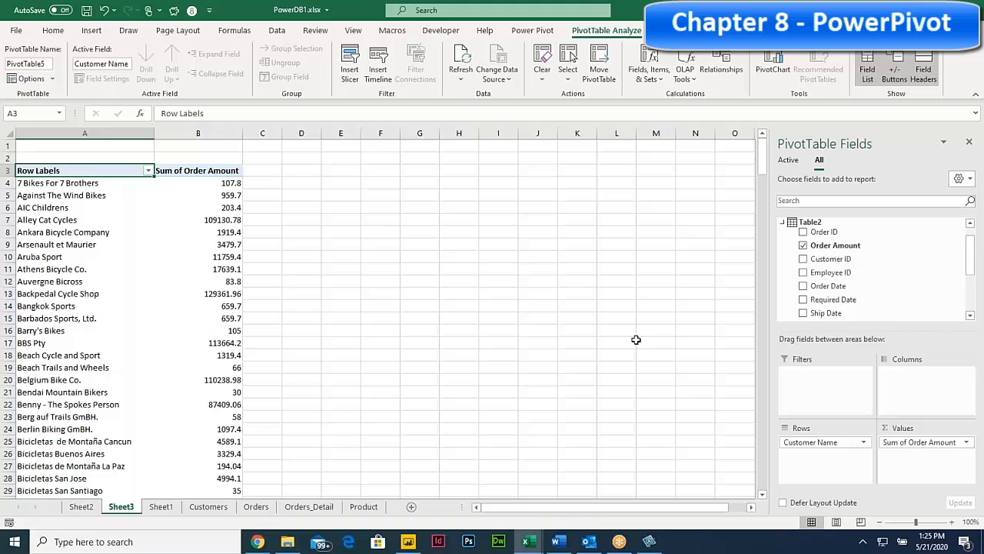
{"action": "left_click", "coordinate": [234, 183]}
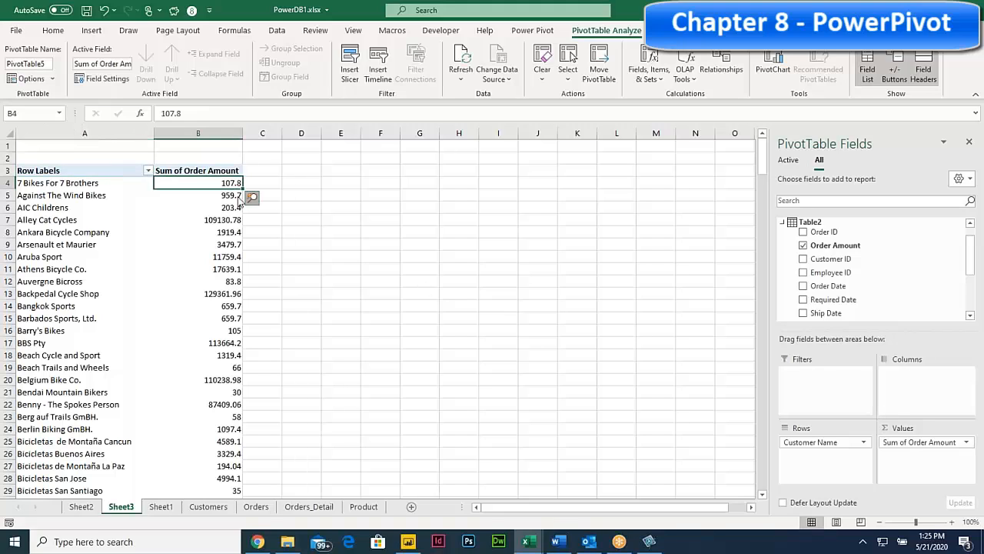
{"action": "left_click", "coordinate": [251, 198]}
{"action": "left_click", "coordinate": [231, 195]}
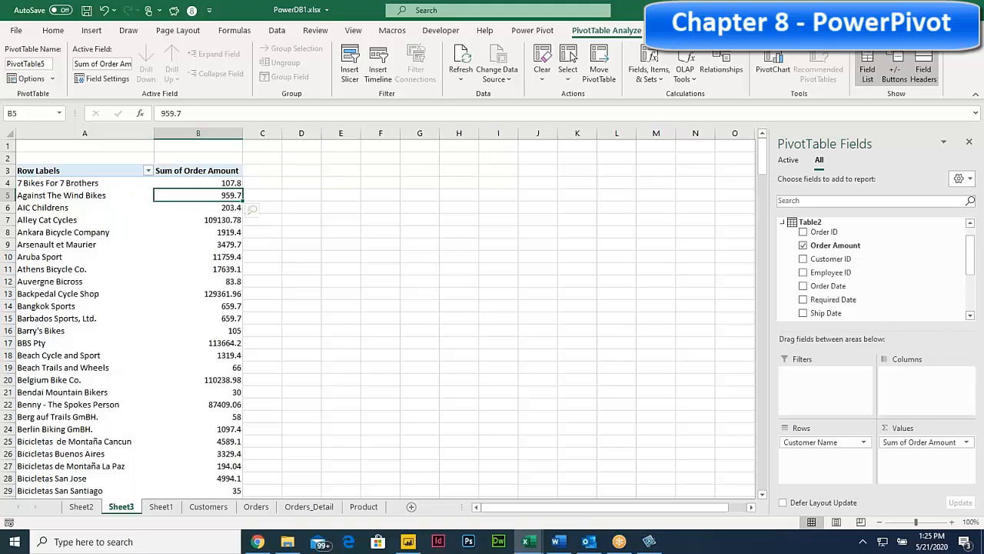
Step: Delete the Customer ID relationship between Range and Table2 from the model, and return to the PivotTable on Sheet3
{"action": "left_click", "coordinate": [532, 30]}
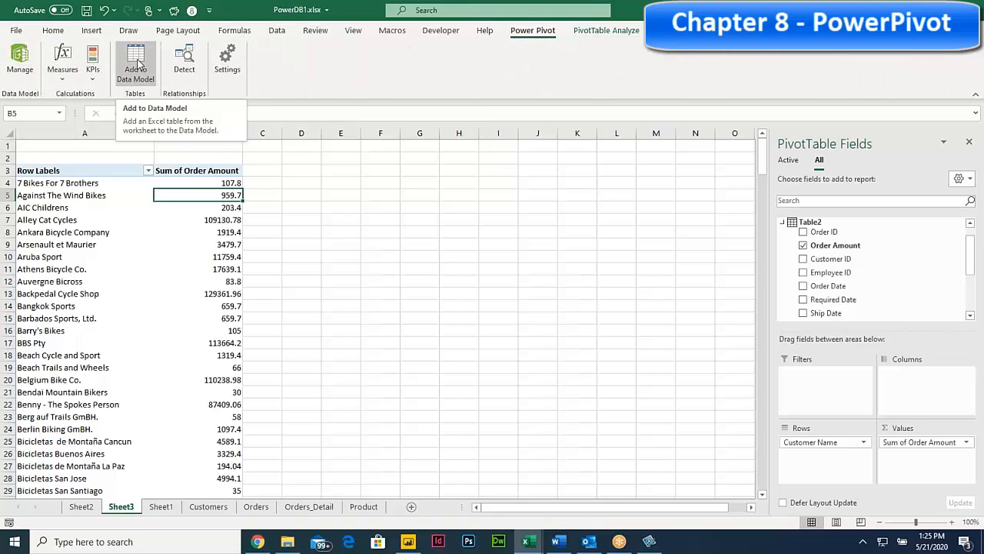
{"action": "left_click", "coordinate": [20, 62]}
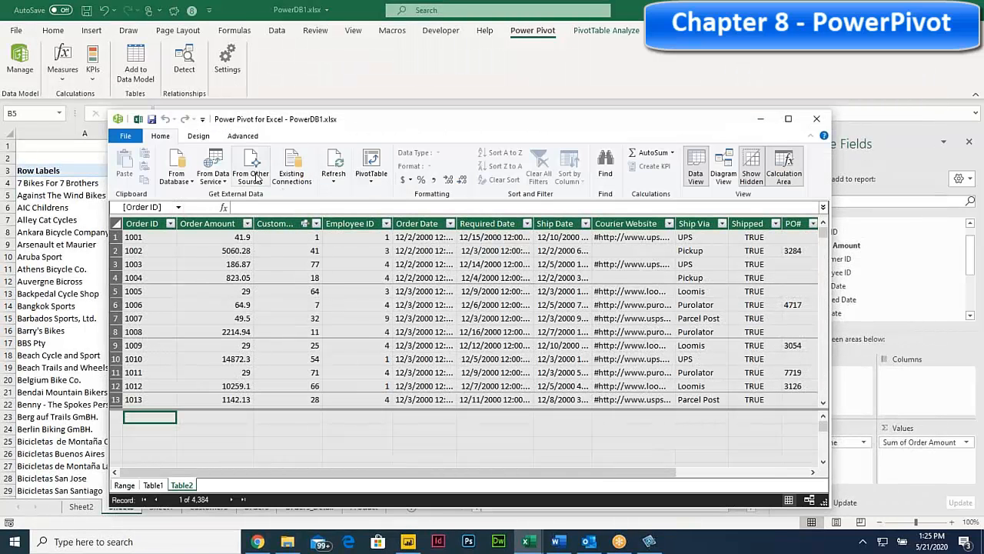
{"action": "left_click", "coordinate": [199, 136]}
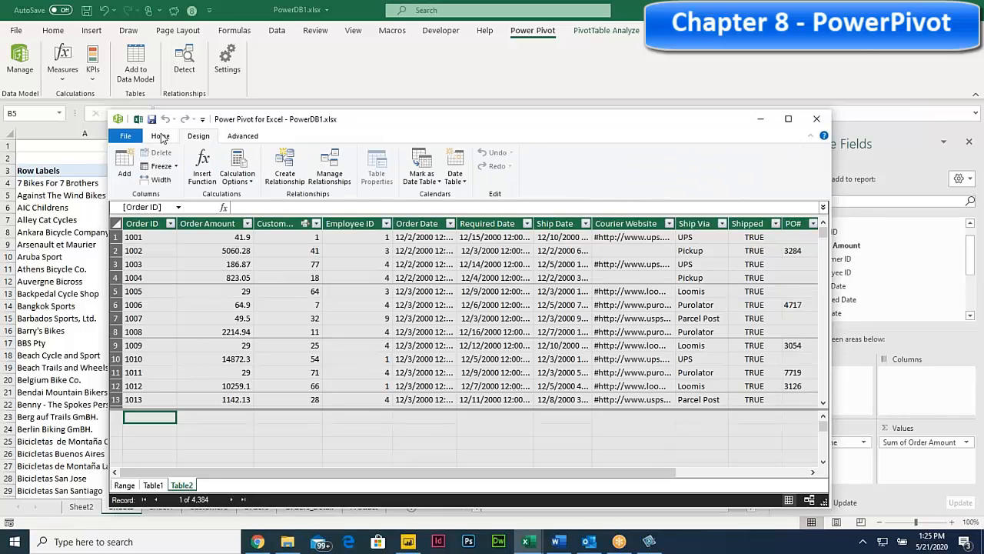
{"action": "left_click", "coordinate": [161, 136]}
{"action": "left_click", "coordinate": [723, 168]}
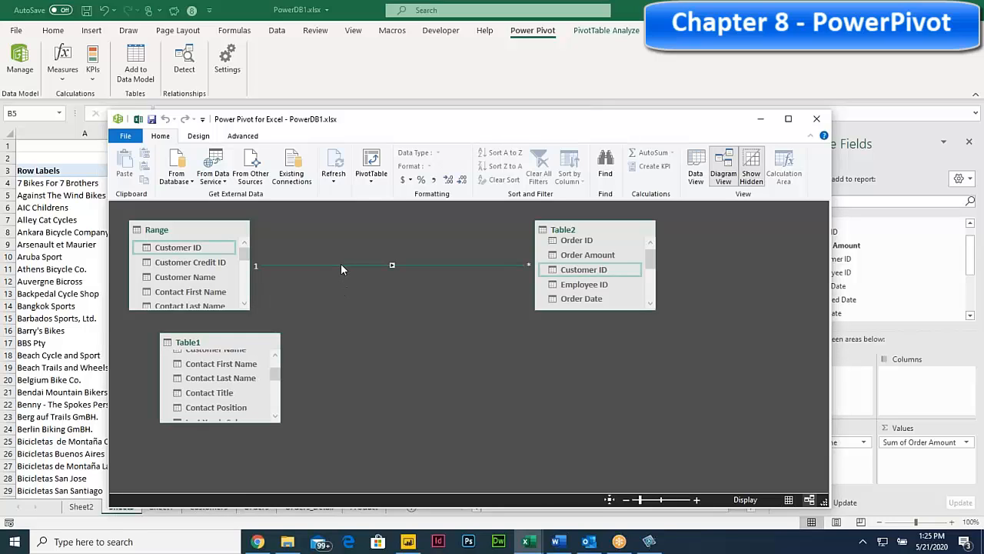
{"action": "left_click", "coordinate": [338, 266]}
{"action": "key", "text": "Delete"}
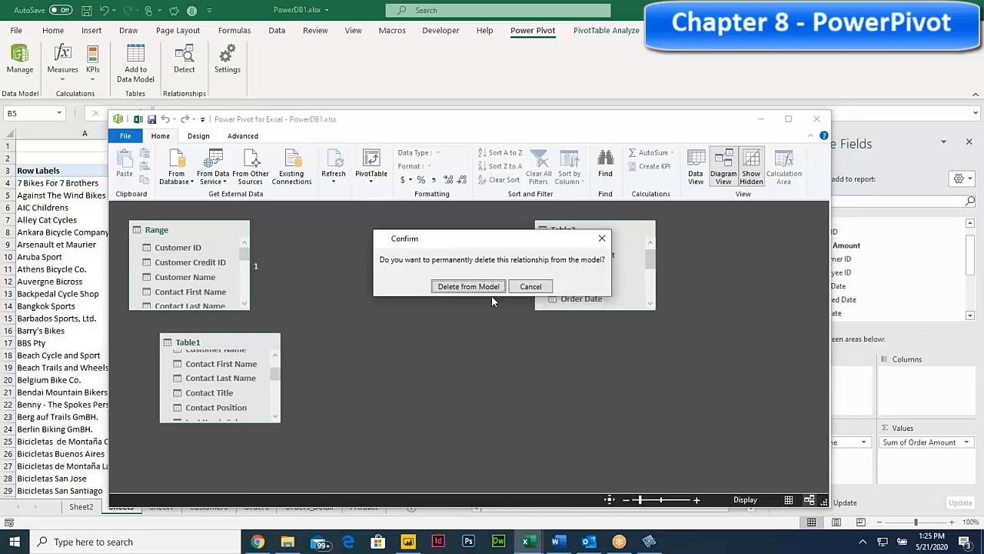
{"action": "left_click", "coordinate": [468, 286]}
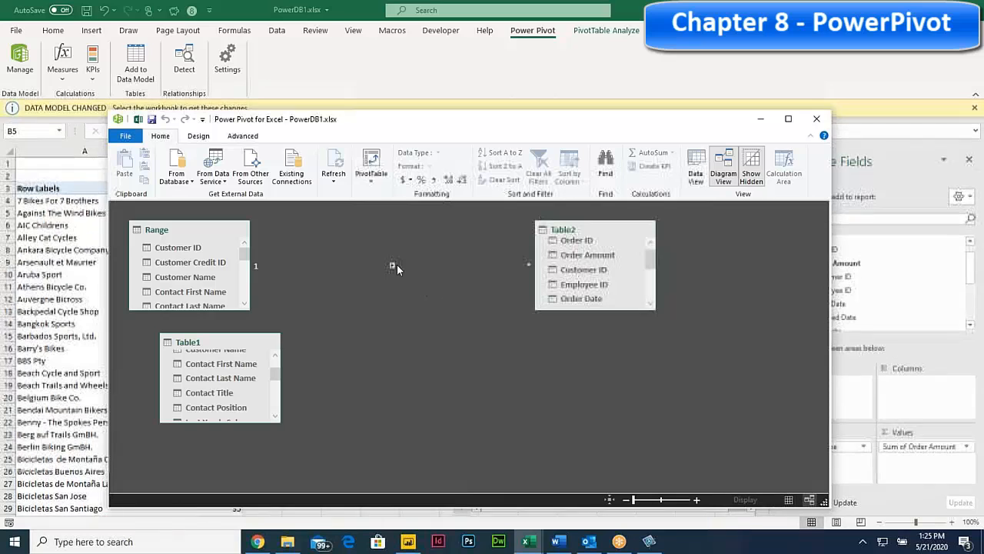
{"action": "left_click", "coordinate": [760, 119]}
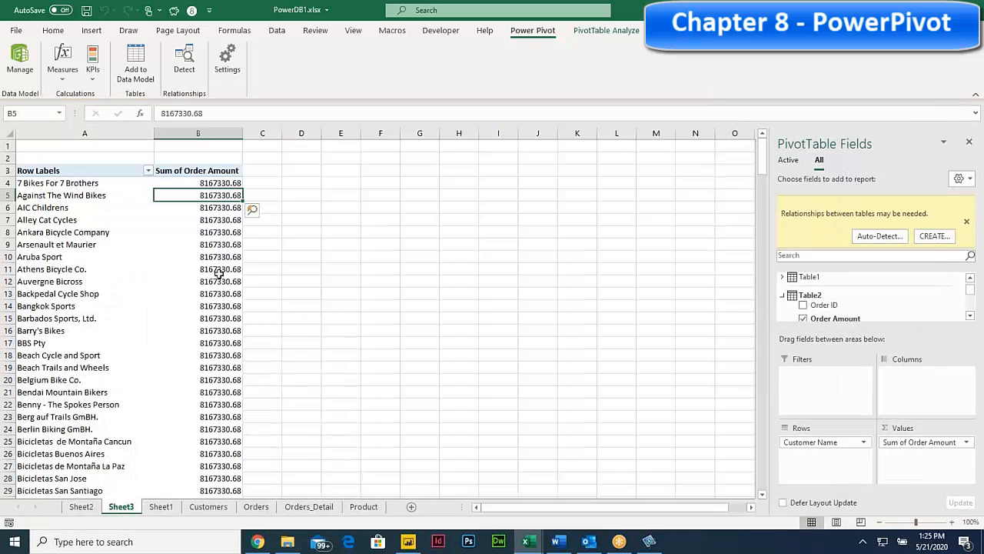
Step: Check the Sum of Order Amount values by customer, and auto-detect the relationship needed between the PivotTable's tables
{"action": "mouse_move", "coordinate": [210, 202]}
{"action": "left_mouse_down"}
{"action": "mouse_move", "coordinate": [213, 270]}
{"action": "mouse_move", "coordinate": [212, 207]}
{"action": "left_mouse_up"}
{"action": "left_click", "coordinate": [497, 305]}
{"action": "left_click", "coordinate": [219, 182]}
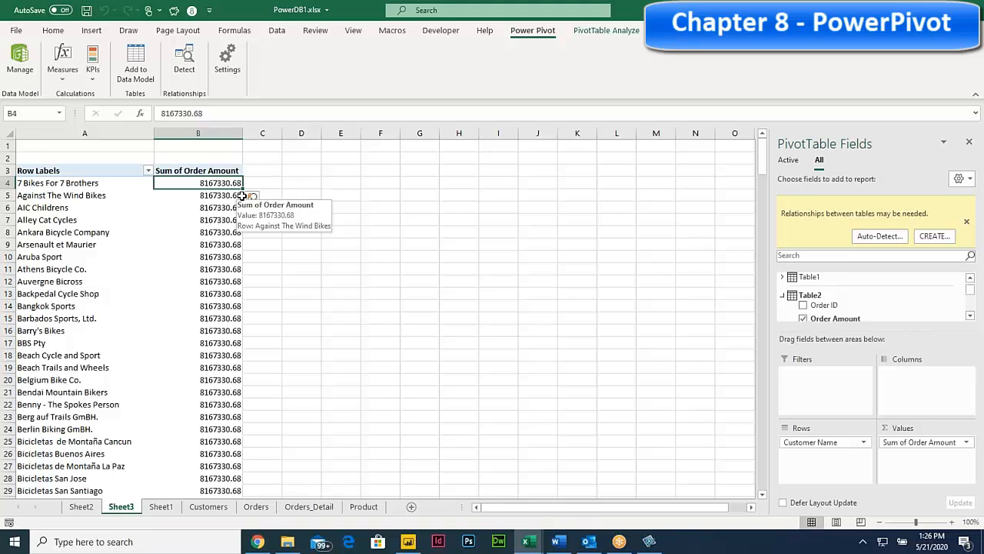
{"action": "left_click", "coordinate": [71, 182]}
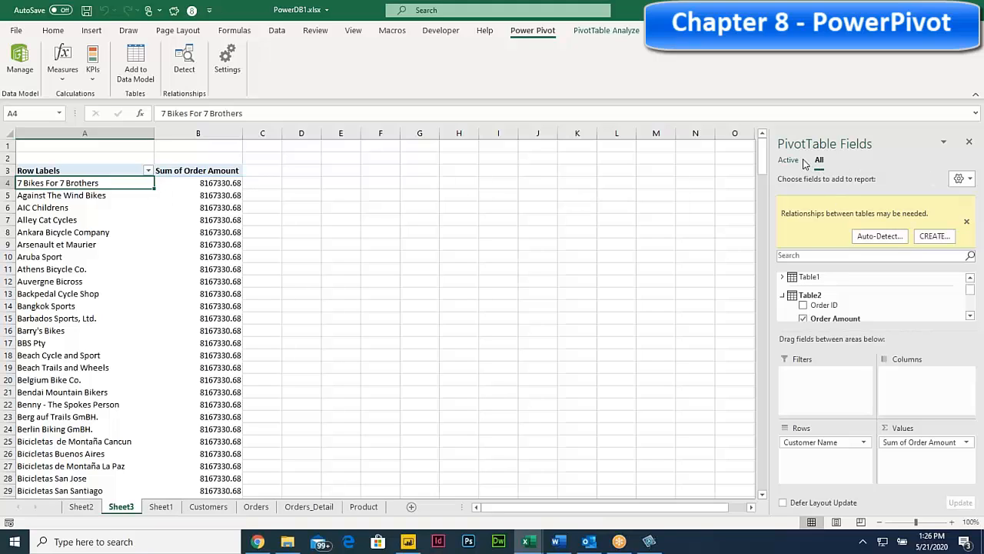
{"action": "left_click", "coordinate": [875, 237]}
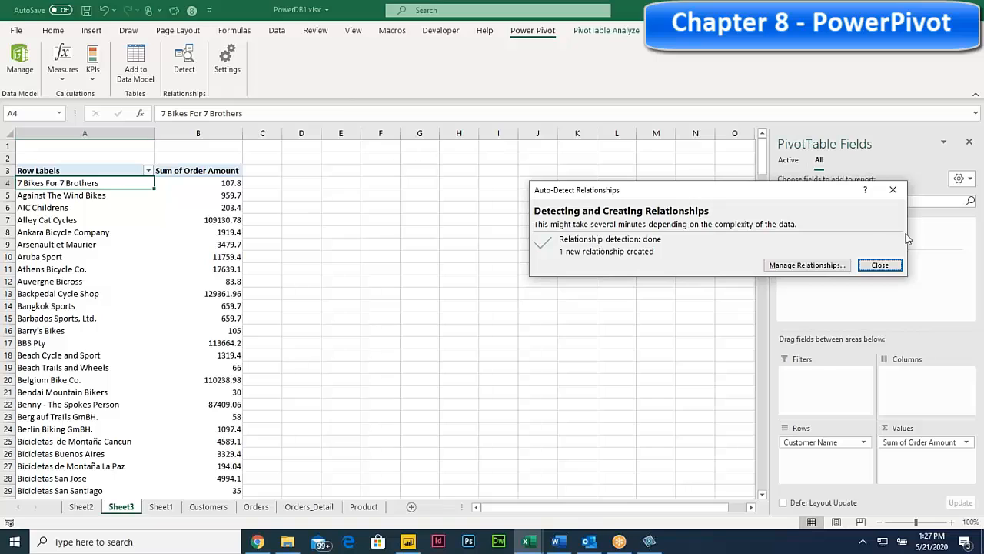
Step: Close the relationship detection results and check the Sum of Order Amount values for the first customers in the Sheet3 PivotTable
{"action": "left_click", "coordinate": [885, 267]}
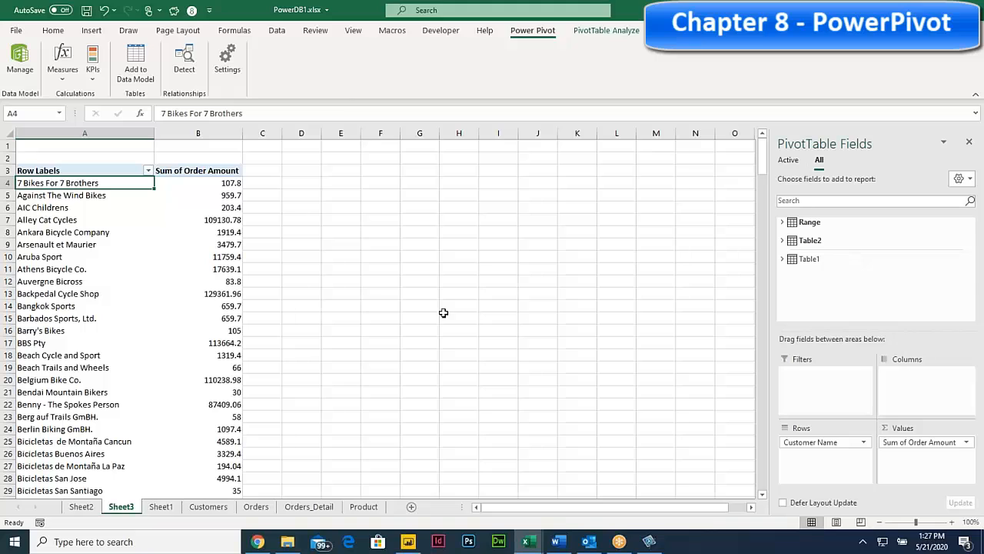
{"action": "left_click", "coordinate": [283, 186]}
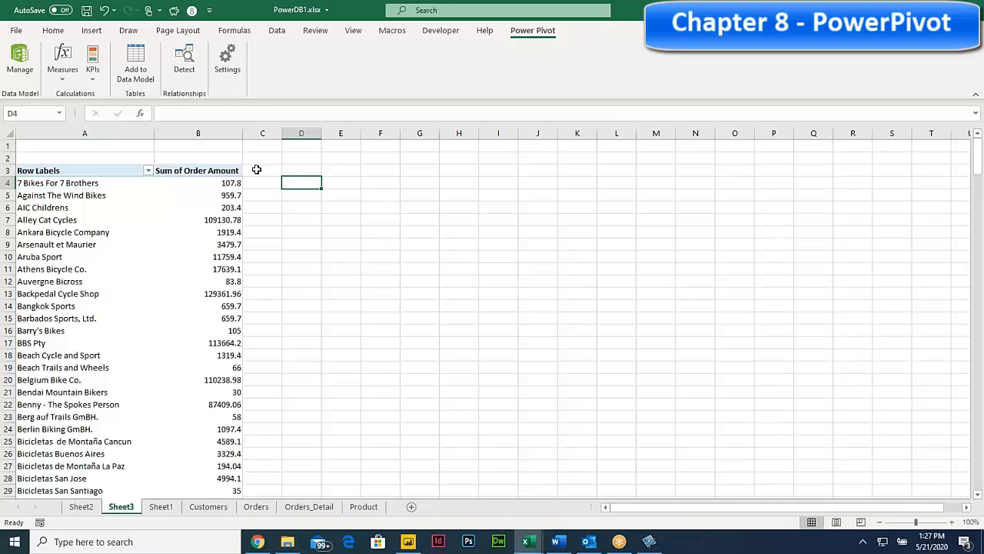
{"action": "left_click", "coordinate": [259, 169]}
{"action": "left_click", "coordinate": [220, 186]}
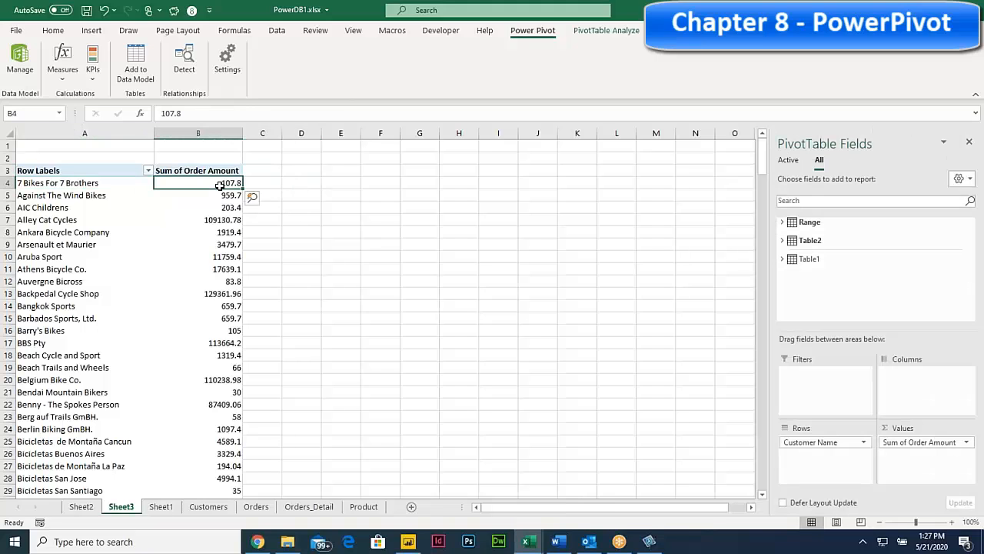
{"action": "mouse_move", "coordinate": [220, 186]}
{"action": "left_click_drag", "start_coordinate": [221, 182], "coordinate": [223, 256]}
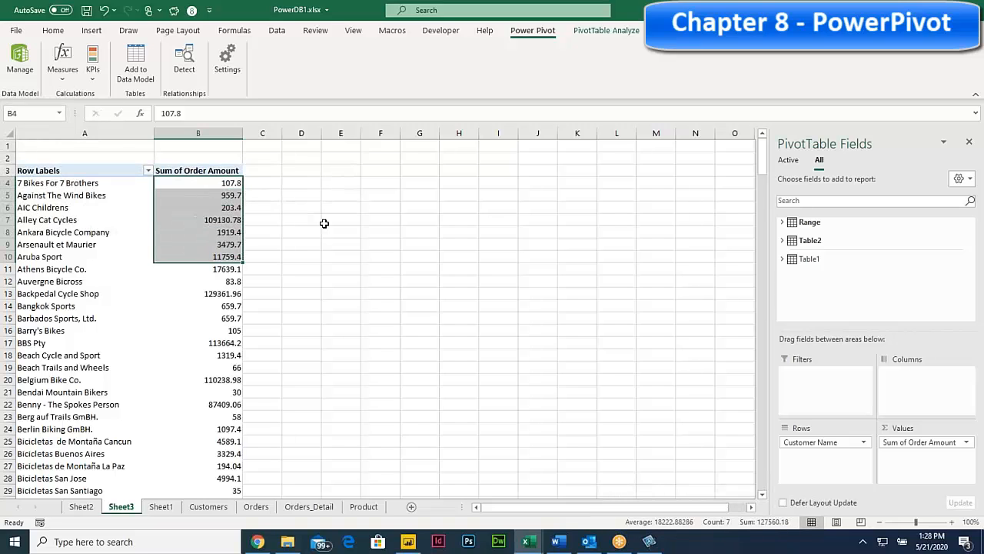
{"action": "left_click", "coordinate": [323, 204]}
{"action": "left_click", "coordinate": [215, 184]}
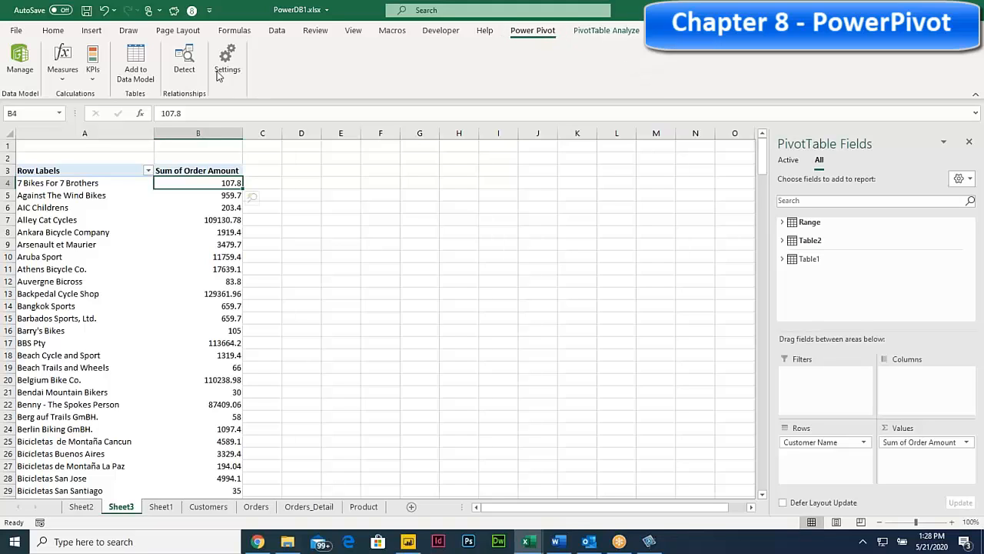
Step: Add Contact Title from the Range table to the PivotTable's columns
{"action": "left_click", "coordinate": [63, 82]}
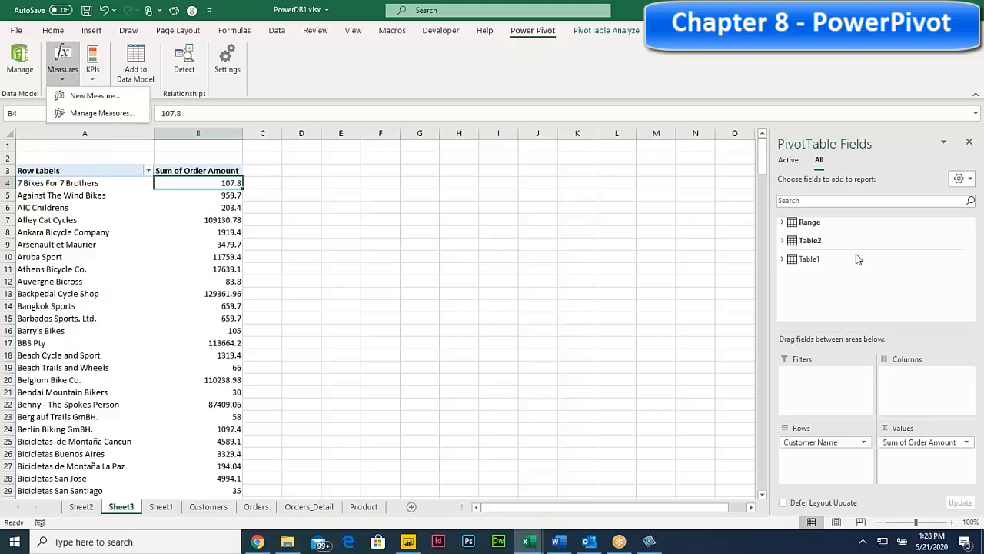
{"action": "left_click", "coordinate": [782, 222]}
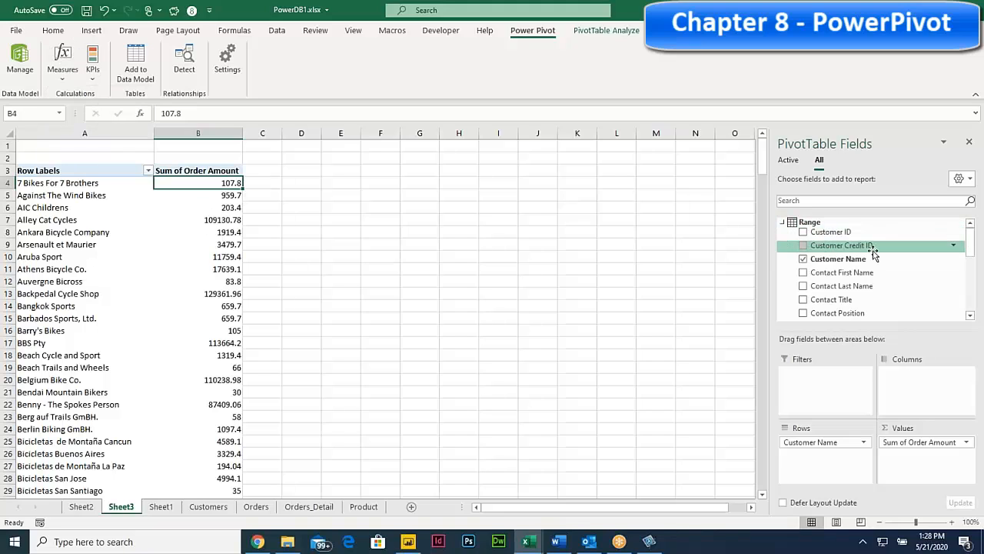
{"action": "left_click_drag", "start_coordinate": [836, 301], "coordinate": [927, 384]}
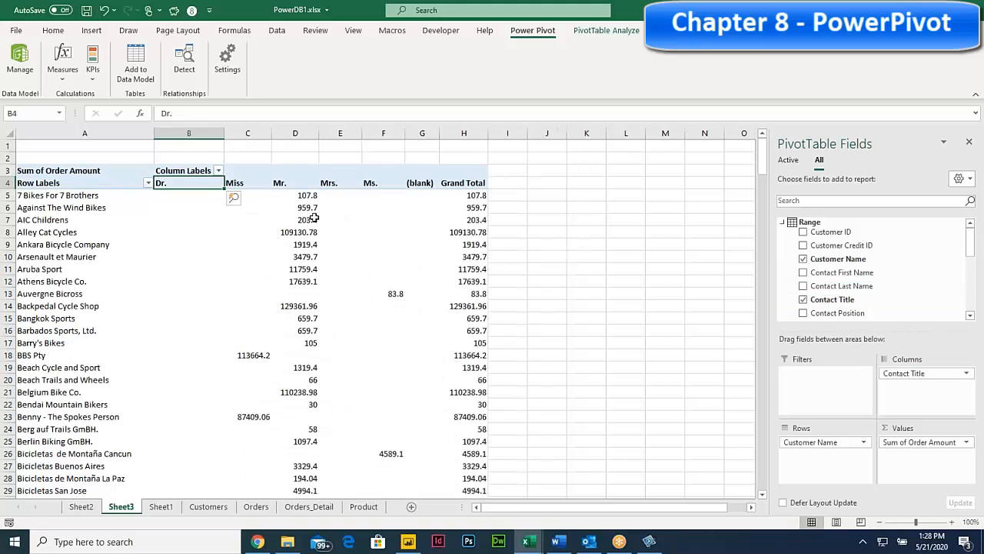
Step: Examine how the customers' order amounts are split by contact title, especially the Alley Cat Cycles amount under Mr
{"action": "left_click", "coordinate": [306, 208]}
{"action": "left_click", "coordinate": [304, 220]}
{"action": "left_click", "coordinate": [299, 231]}
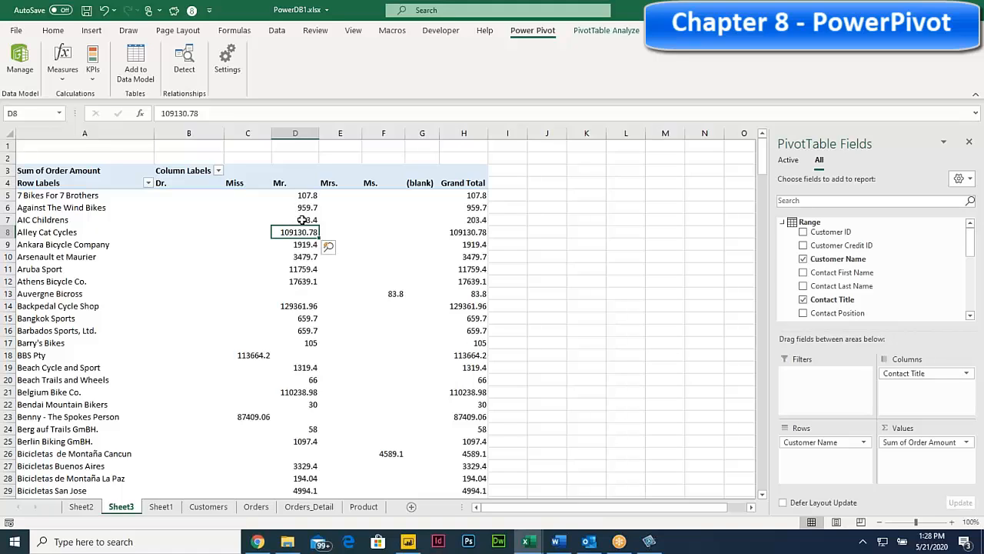
{"action": "left_click", "coordinate": [302, 219]}
{"action": "left_click", "coordinate": [300, 231]}
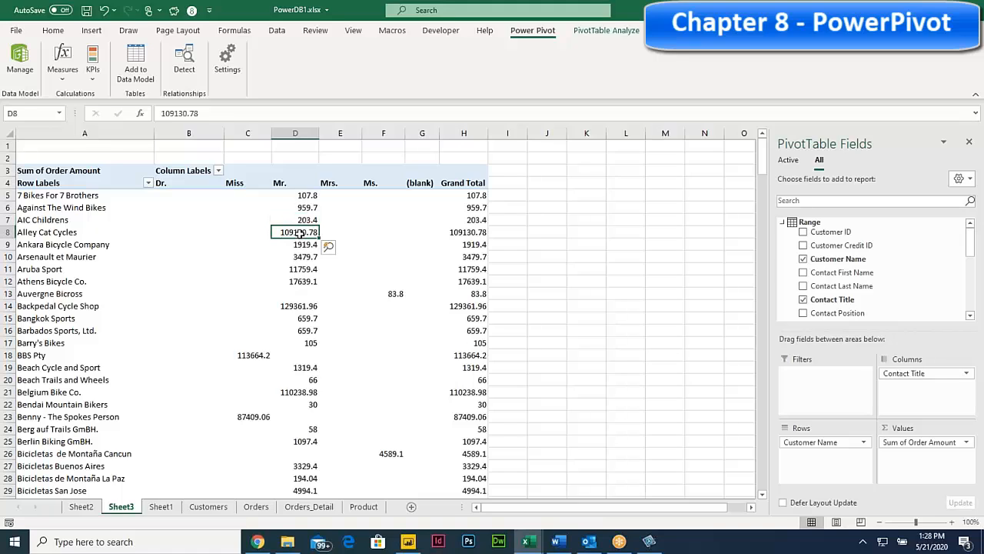
{"action": "left_click", "coordinate": [297, 183]}
{"action": "left_click", "coordinate": [293, 231]}
{"action": "left_click", "coordinate": [31, 231]}
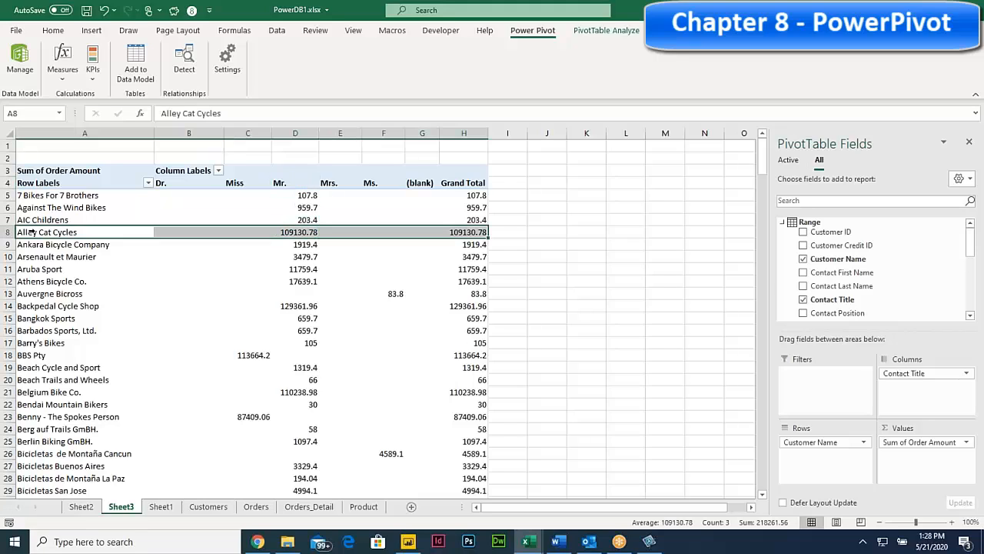
{"action": "left_click", "coordinate": [300, 232]}
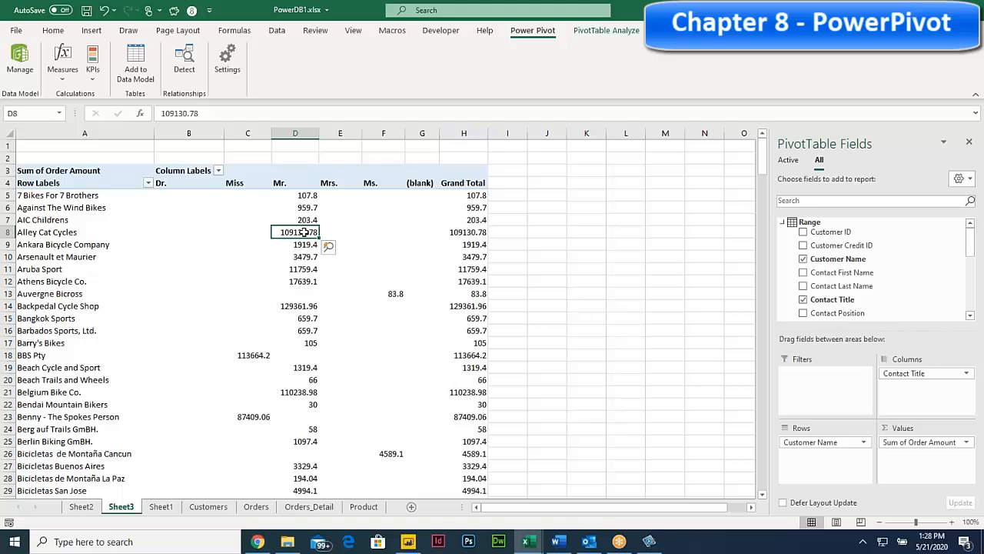
{"action": "mouse_move", "coordinate": [304, 233]}
{"action": "left_click", "coordinate": [64, 80]}
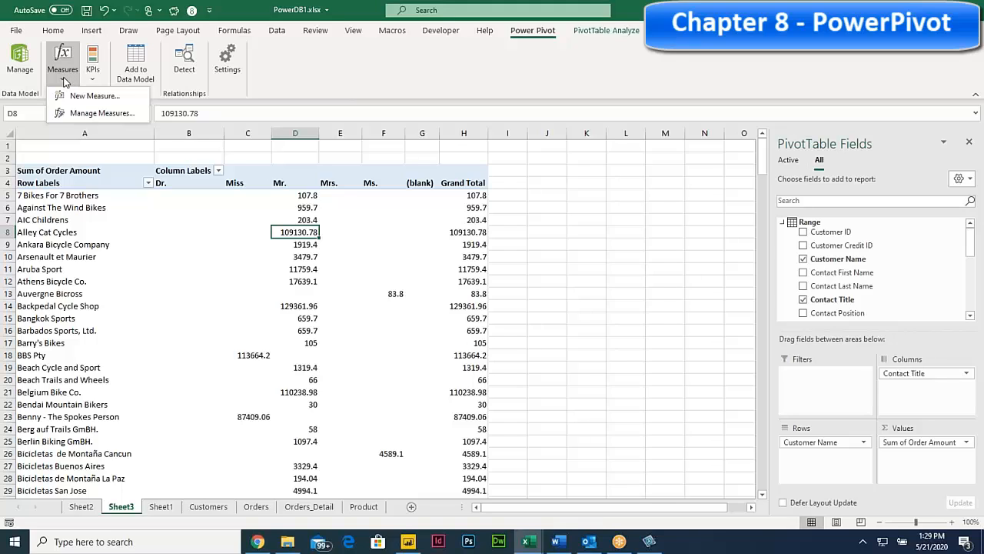
{"action": "left_click", "coordinate": [93, 78]}
{"action": "left_click", "coordinate": [93, 77]}
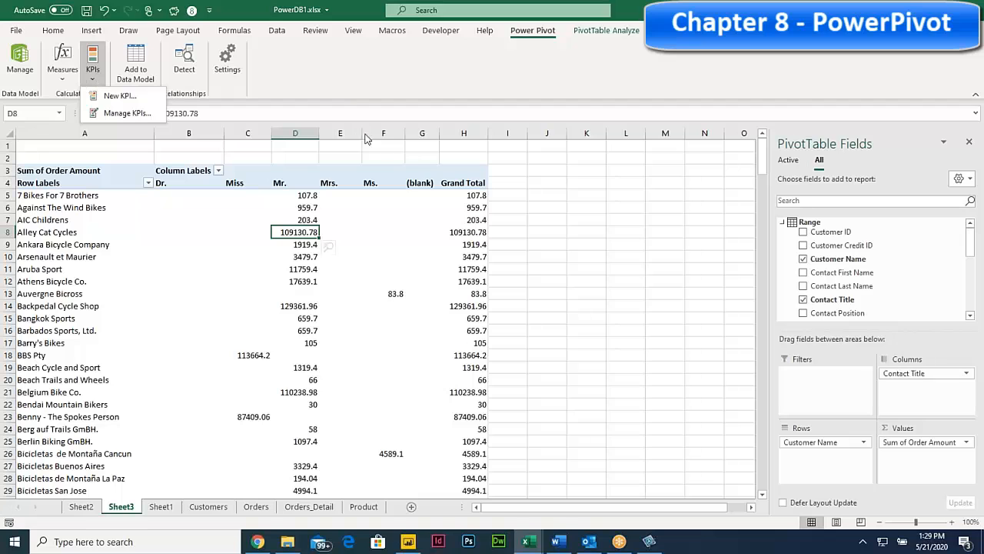
Step: Switch to the excel365-3concepts.pdf manual in Chrome and examine the Chapter 8 example PivotTable with KPI status and Sales Ranking
{"action": "left_click", "coordinate": [257, 542]}
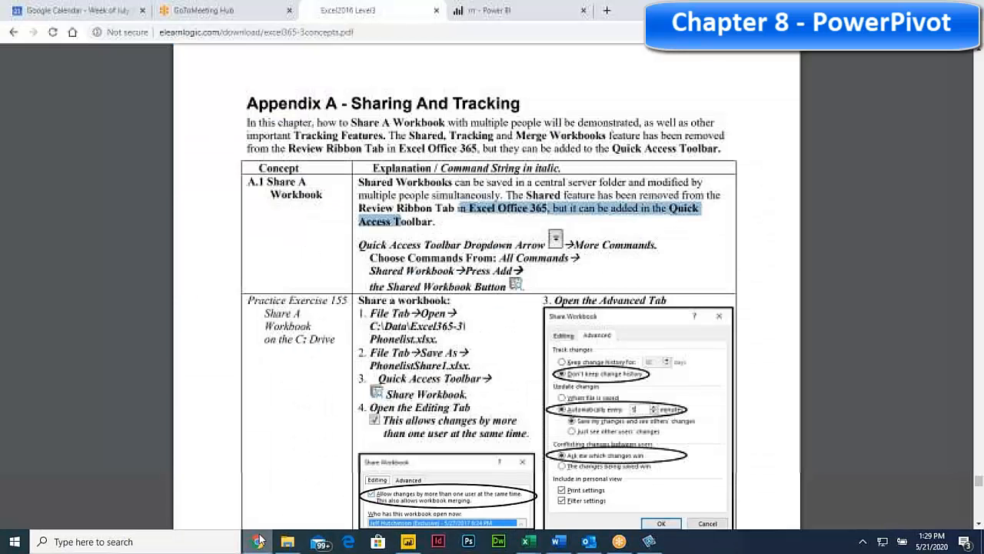
{"action": "scroll", "coordinate": [346, 279], "scroll_direction": "down", "scroll_amount": 3}
{"action": "scroll", "coordinate": [347, 279], "scroll_direction": "up", "scroll_amount": 12}
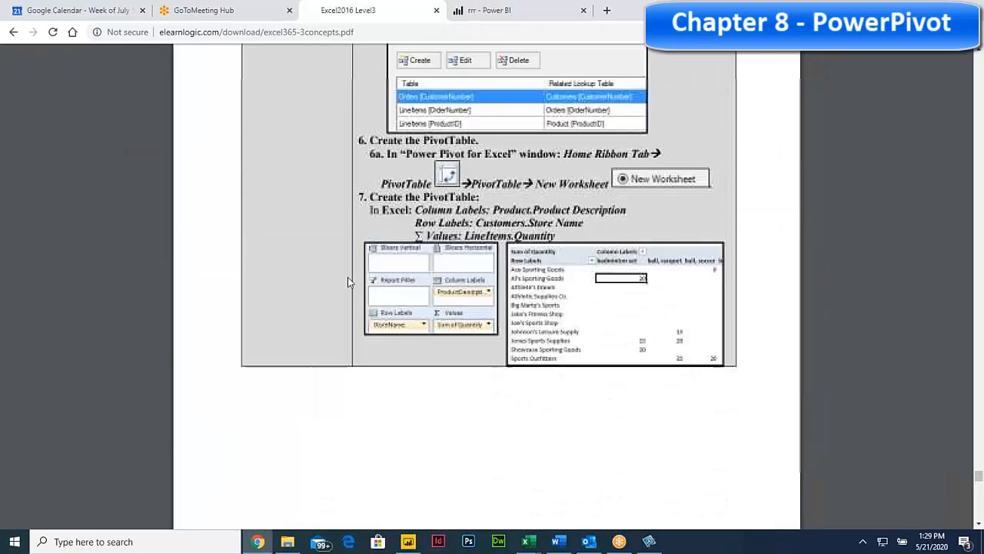
{"action": "scroll", "coordinate": [347, 282], "scroll_direction": "up", "scroll_amount": 3}
{"action": "scroll", "coordinate": [348, 283], "scroll_direction": "down", "scroll_amount": 9}
{"action": "scroll", "coordinate": [348, 283], "scroll_direction": "up", "scroll_amount": 5}
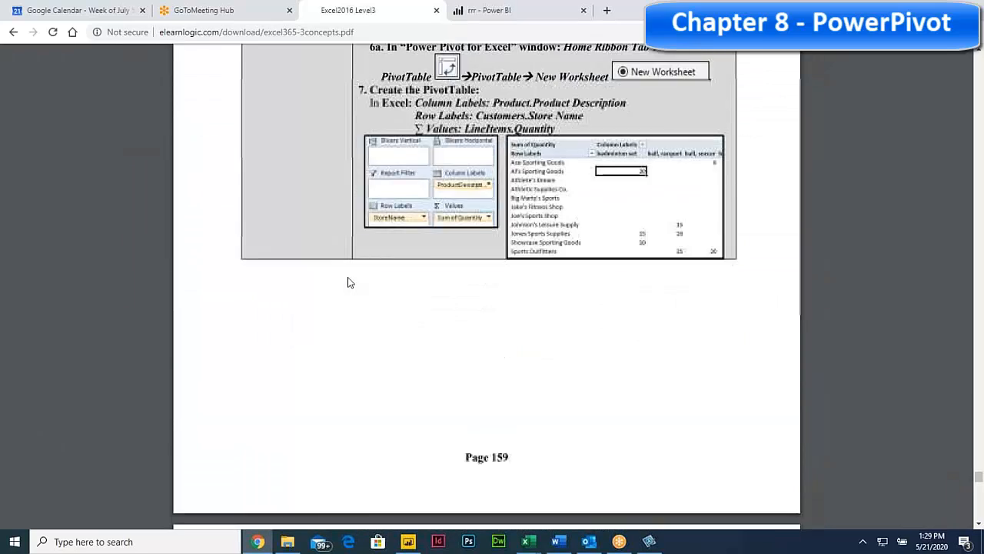
{"action": "scroll", "coordinate": [348, 282], "scroll_direction": "up", "scroll_amount": 20}
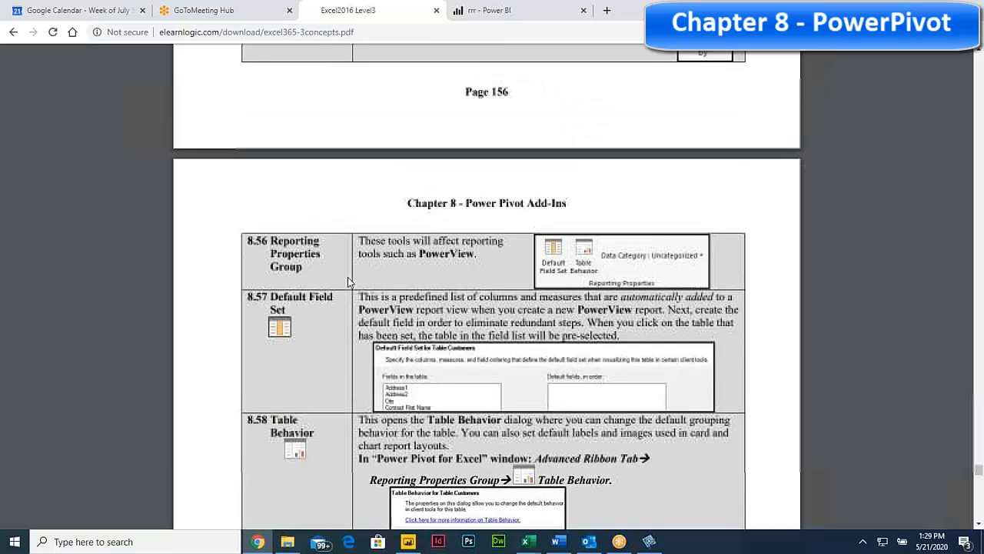
{"action": "scroll", "coordinate": [347, 277], "scroll_direction": "up", "scroll_amount": 20}
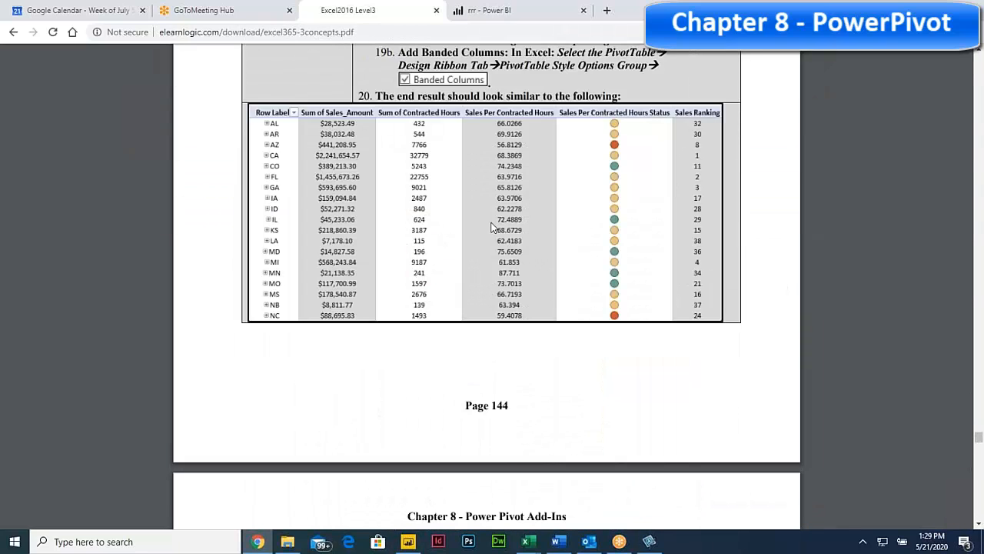
{"action": "scroll", "coordinate": [492, 227], "scroll_direction": "up", "scroll_amount": 3}
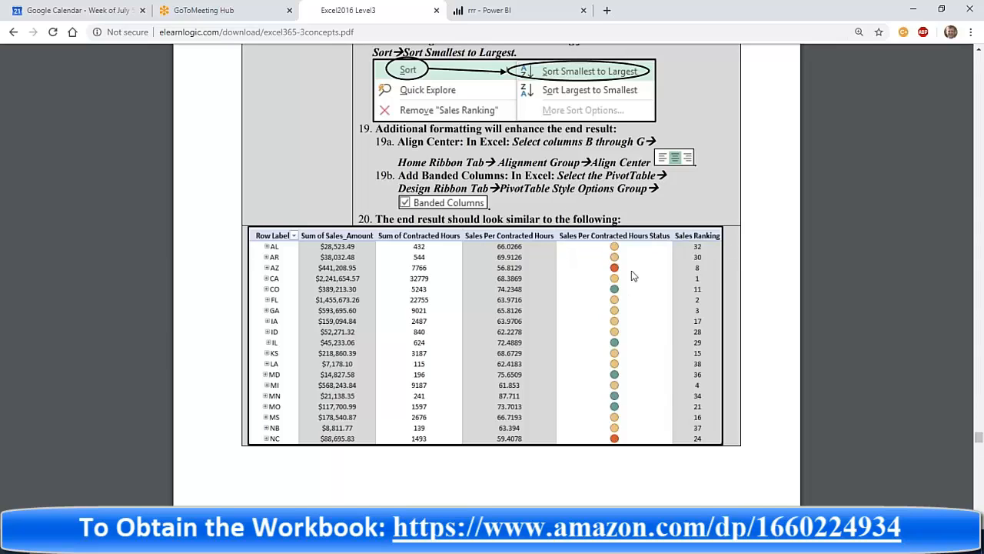
{"action": "scroll", "coordinate": [615, 244], "scroll_direction": "up", "scroll_amount": 3}
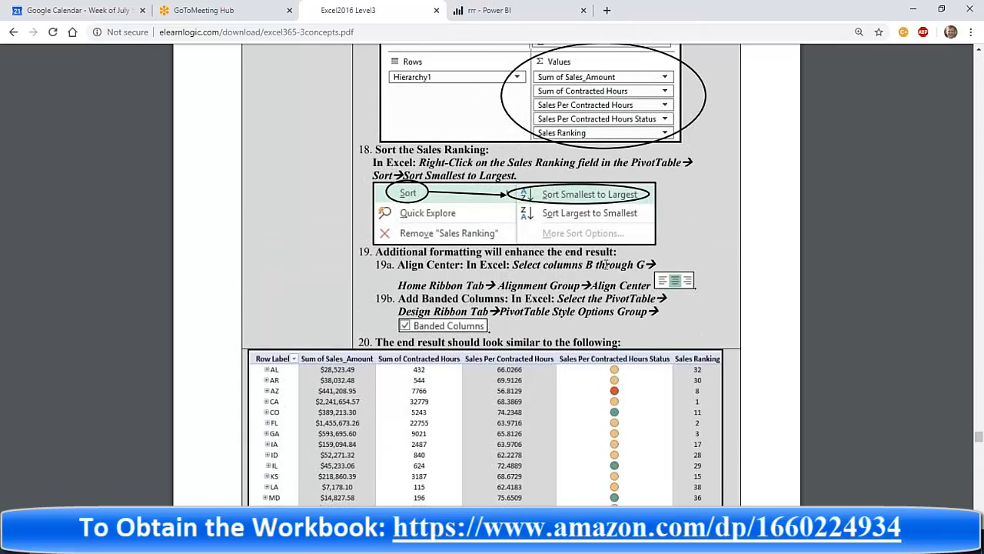
Step: Look back through the Chapter 8 Power Pivot exercises to the Count of Last Year's Sales KPI example on page 138
{"action": "scroll", "coordinate": [605, 264], "scroll_direction": "up", "scroll_amount": 10}
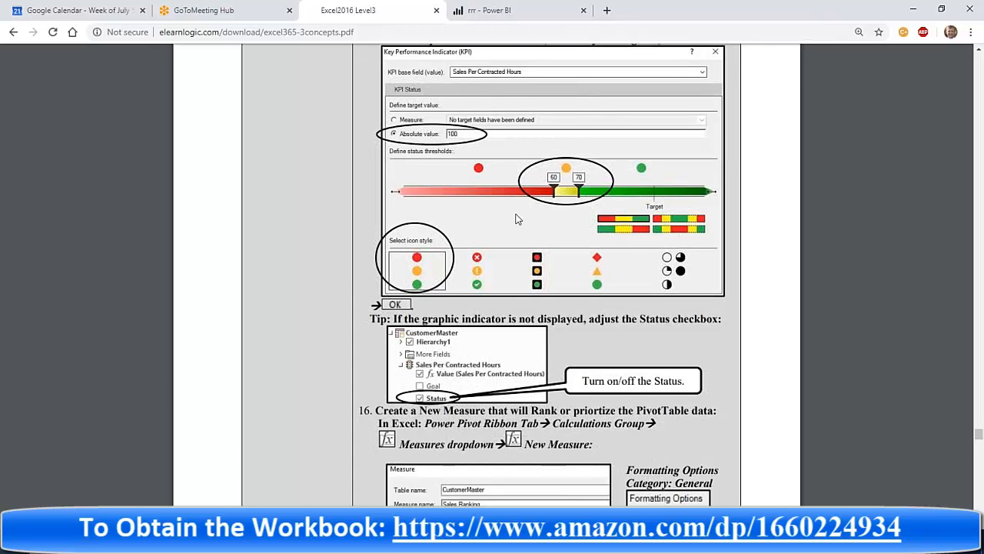
{"action": "scroll", "coordinate": [508, 220], "scroll_direction": "up", "scroll_amount": 9}
{"action": "scroll", "coordinate": [507, 219], "scroll_direction": "up", "scroll_amount": 15}
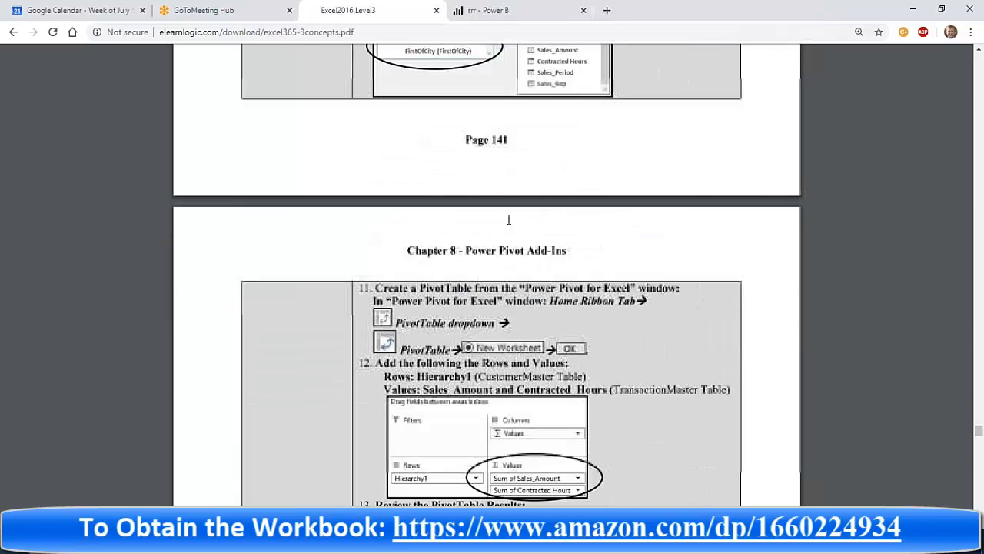
{"action": "scroll", "coordinate": [509, 221], "scroll_direction": "up", "scroll_amount": 20}
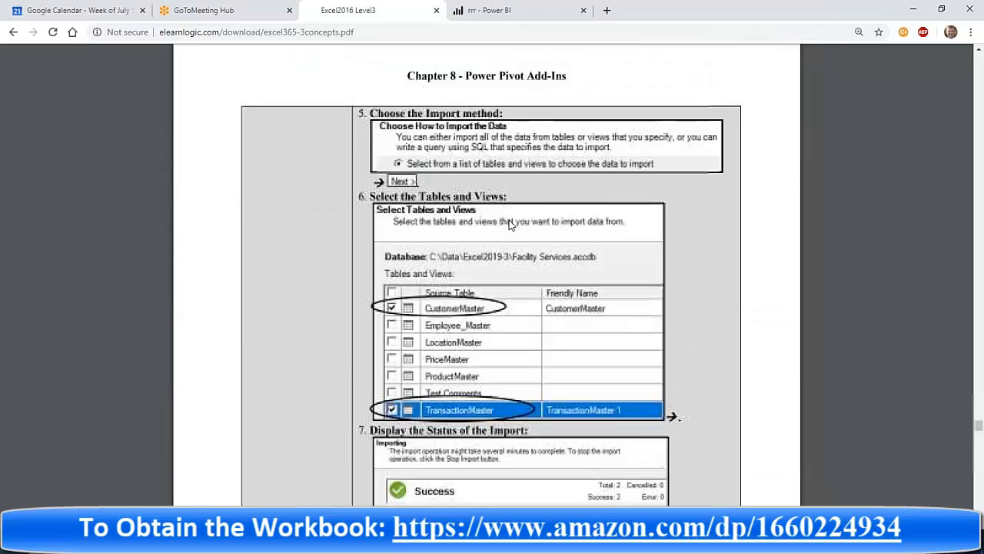
{"action": "scroll", "coordinate": [508, 222], "scroll_direction": "up", "scroll_amount": 20}
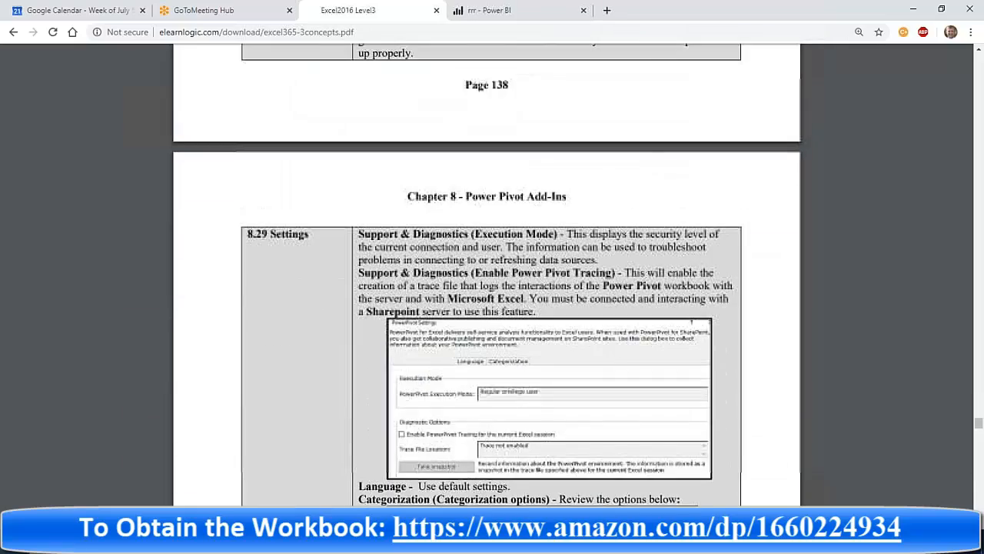
{"action": "scroll", "coordinate": [510, 223], "scroll_direction": "up", "scroll_amount": 3}
{"action": "scroll", "coordinate": [508, 228], "scroll_direction": "down", "scroll_amount": 8}
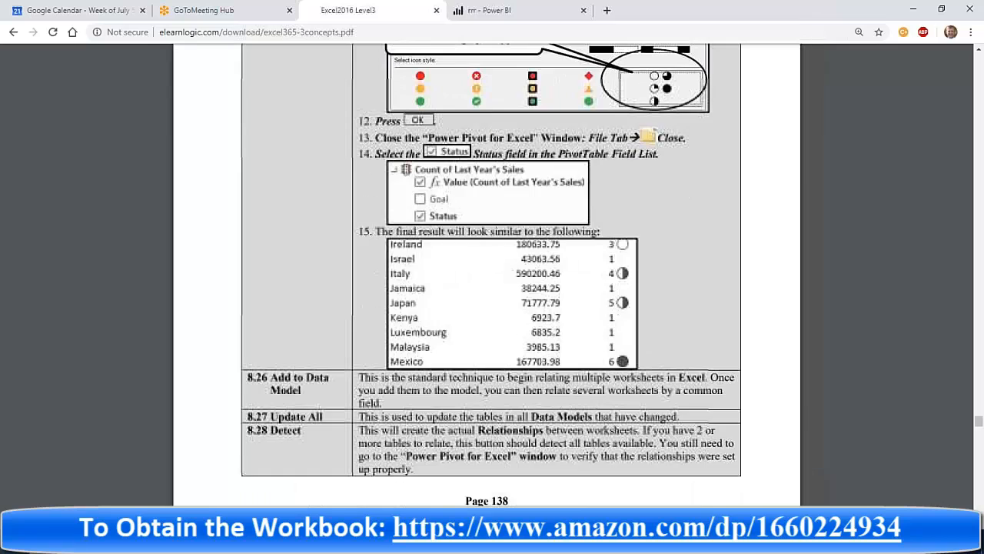
{"action": "scroll", "coordinate": [505, 235], "scroll_direction": "up", "scroll_amount": 4}
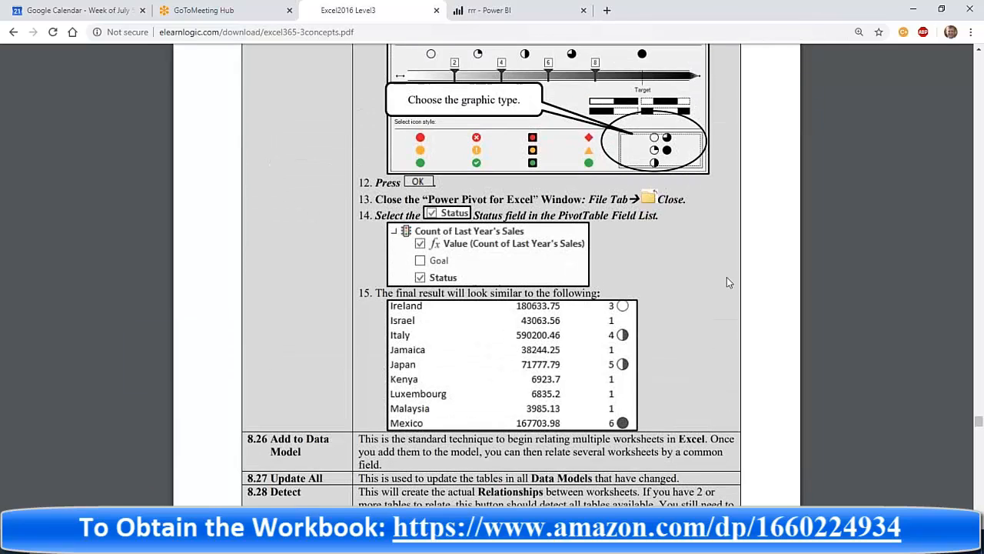